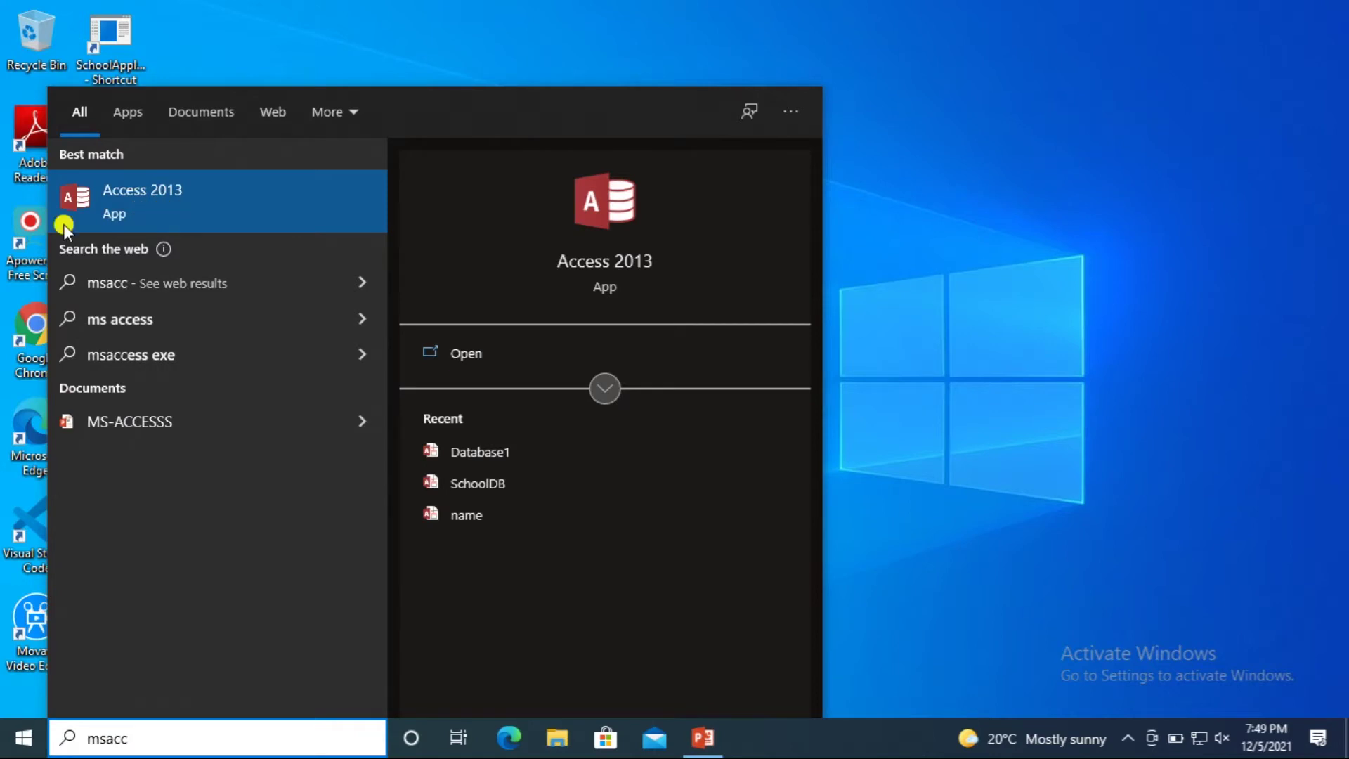
Launch Access 2013 from the Start menu search results for 'msacc'.
left_click(144, 195)
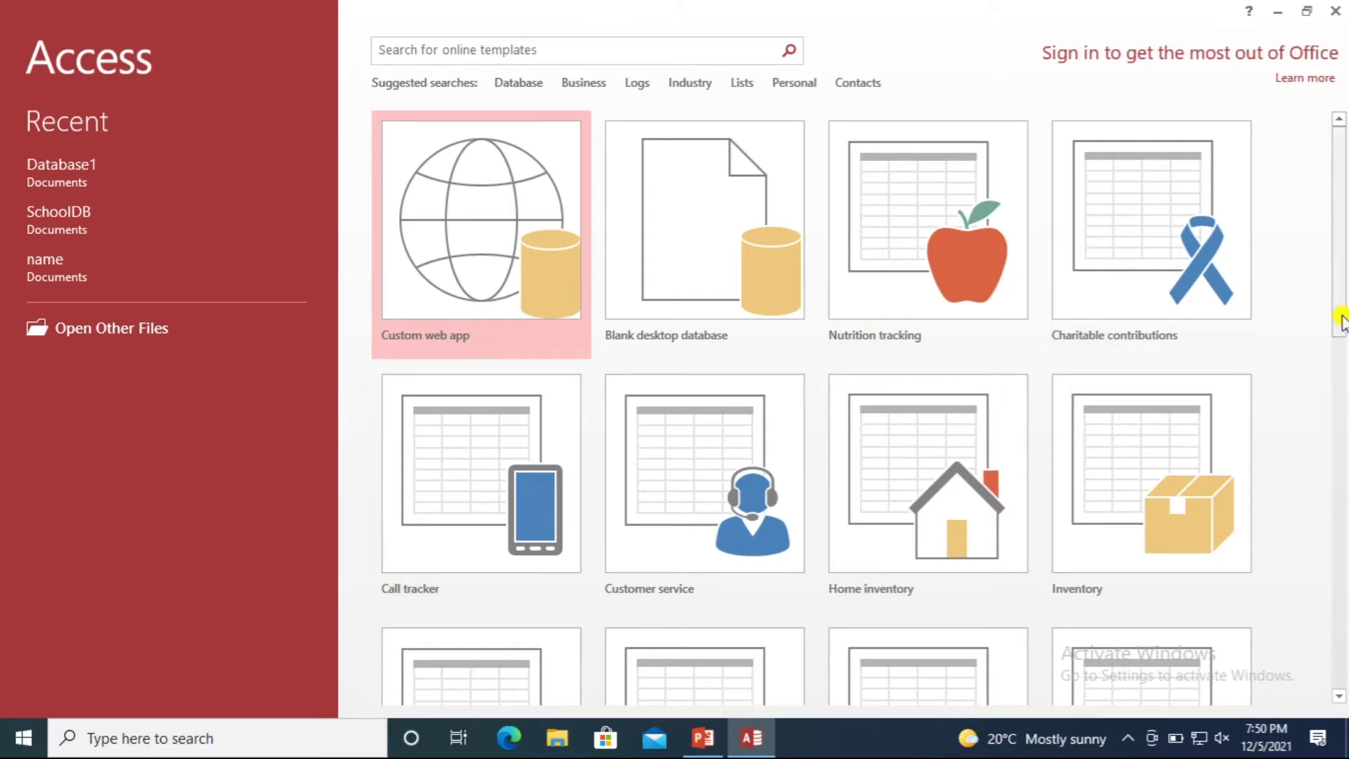
Search the online templates for Business, then return to the start screen.
scroll(1342, 320, "down", 5)
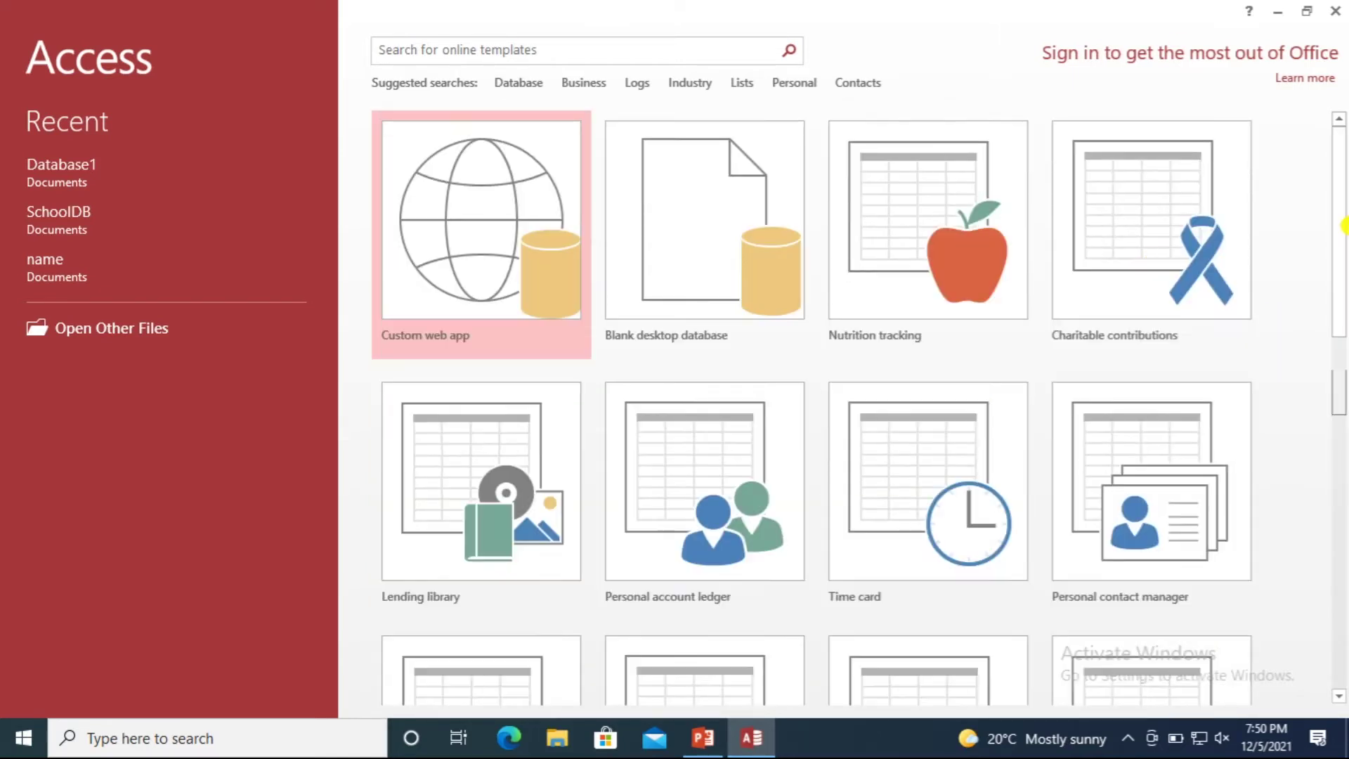
left_click(533, 44)
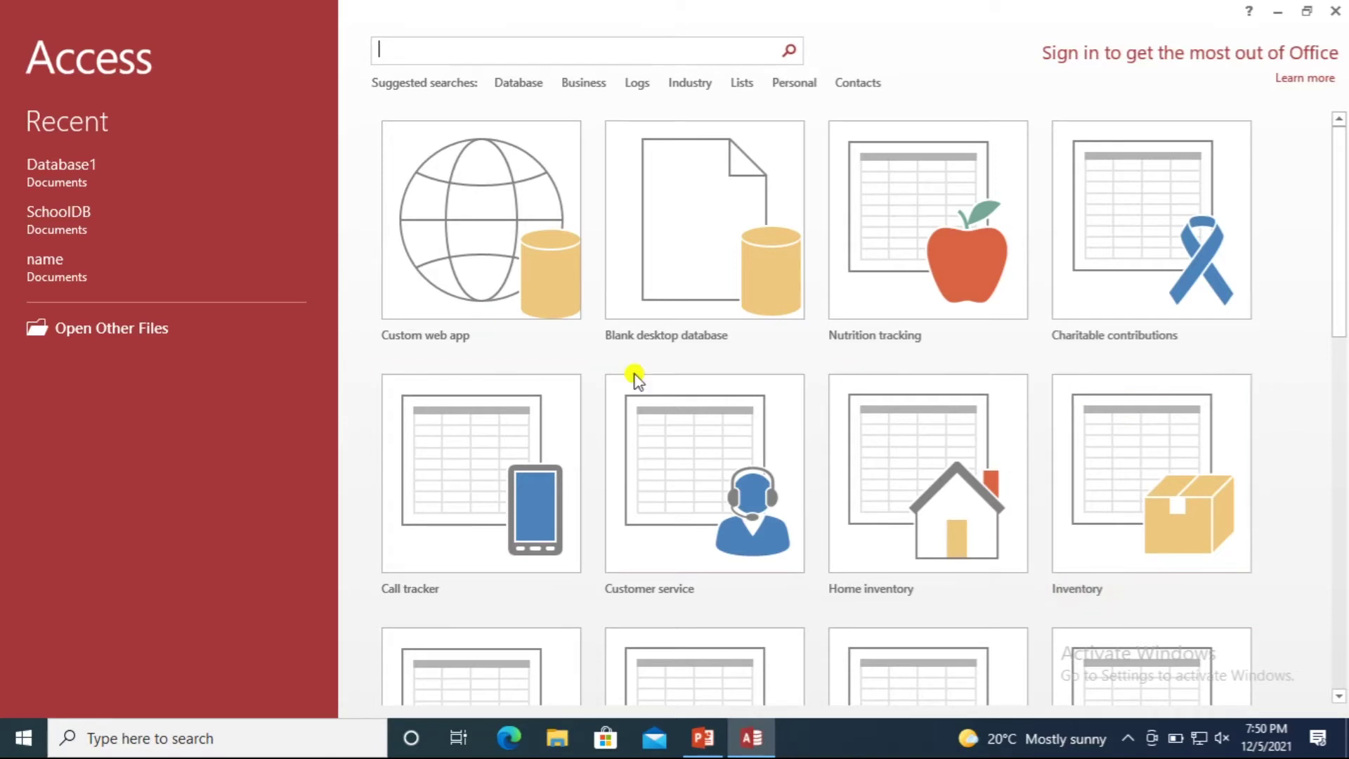
left_click(583, 83)
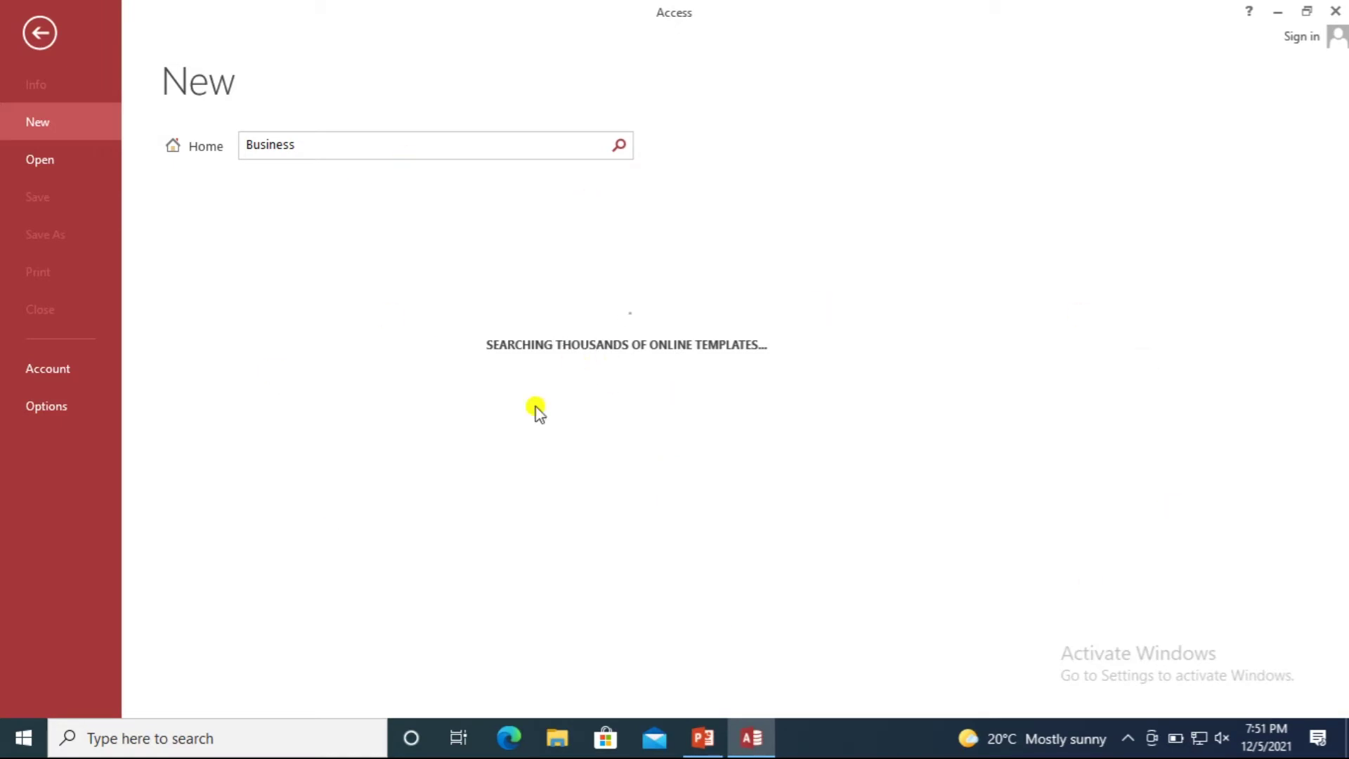
left_click(40, 102)
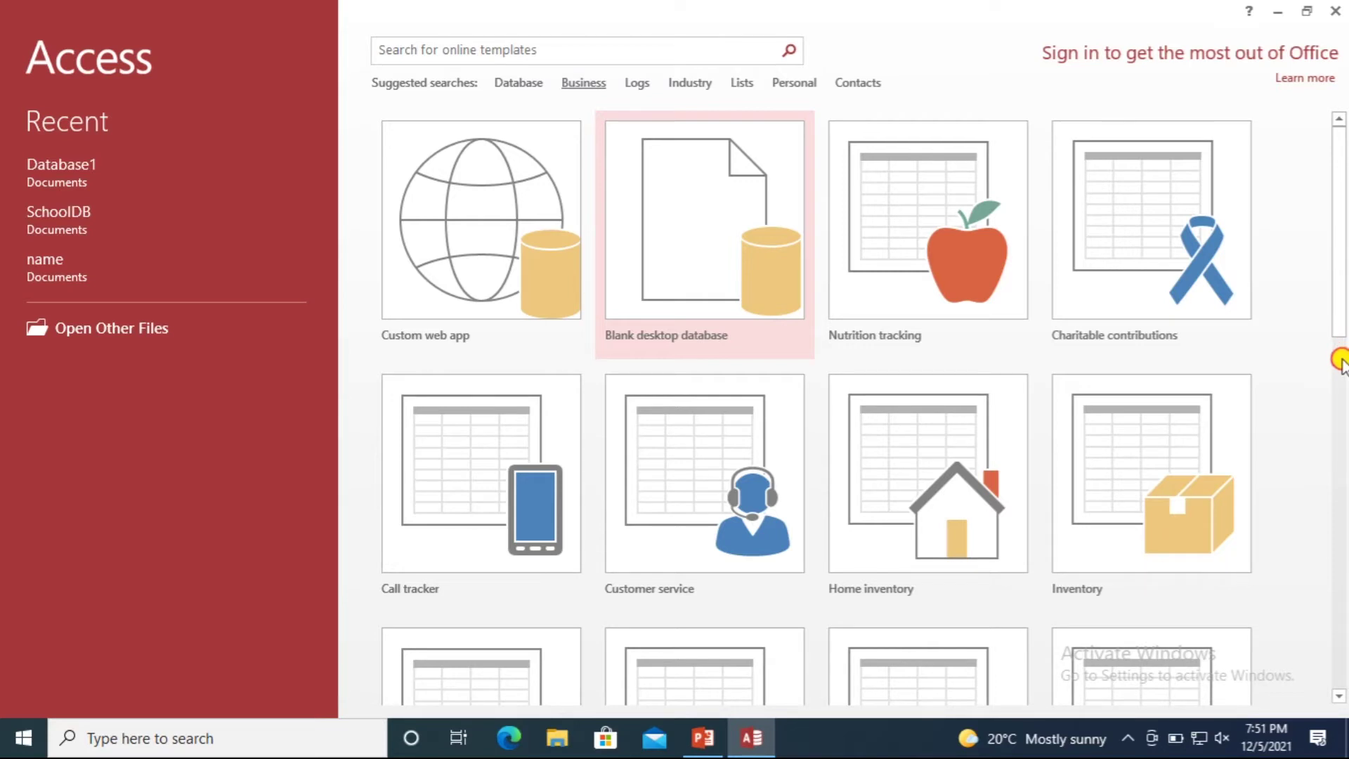
Choose the Blank desktop database template to get its file name prompt.
scroll(1300, 322, "down", 6)
scroll(1324, 263, "up", 5)
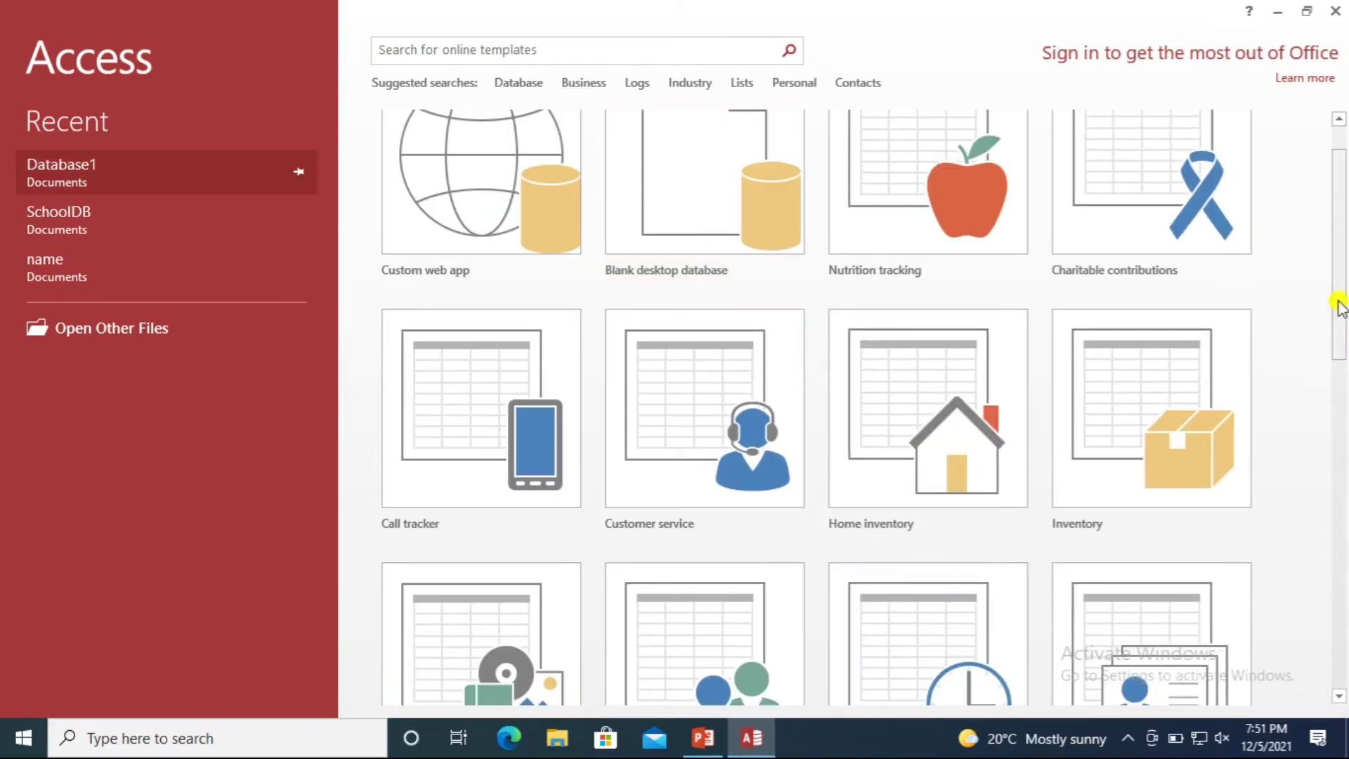
scroll(1325, 246, "up", 1)
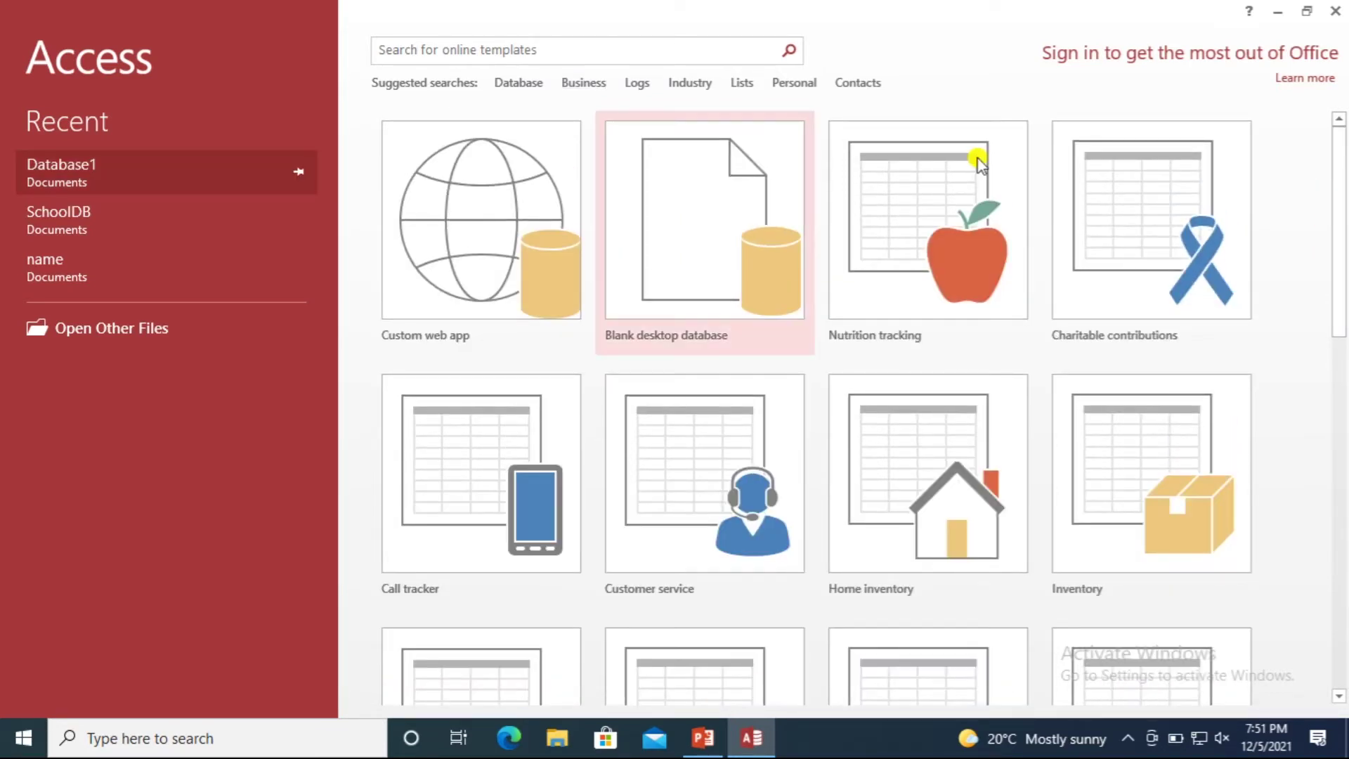
left_click(696, 247)
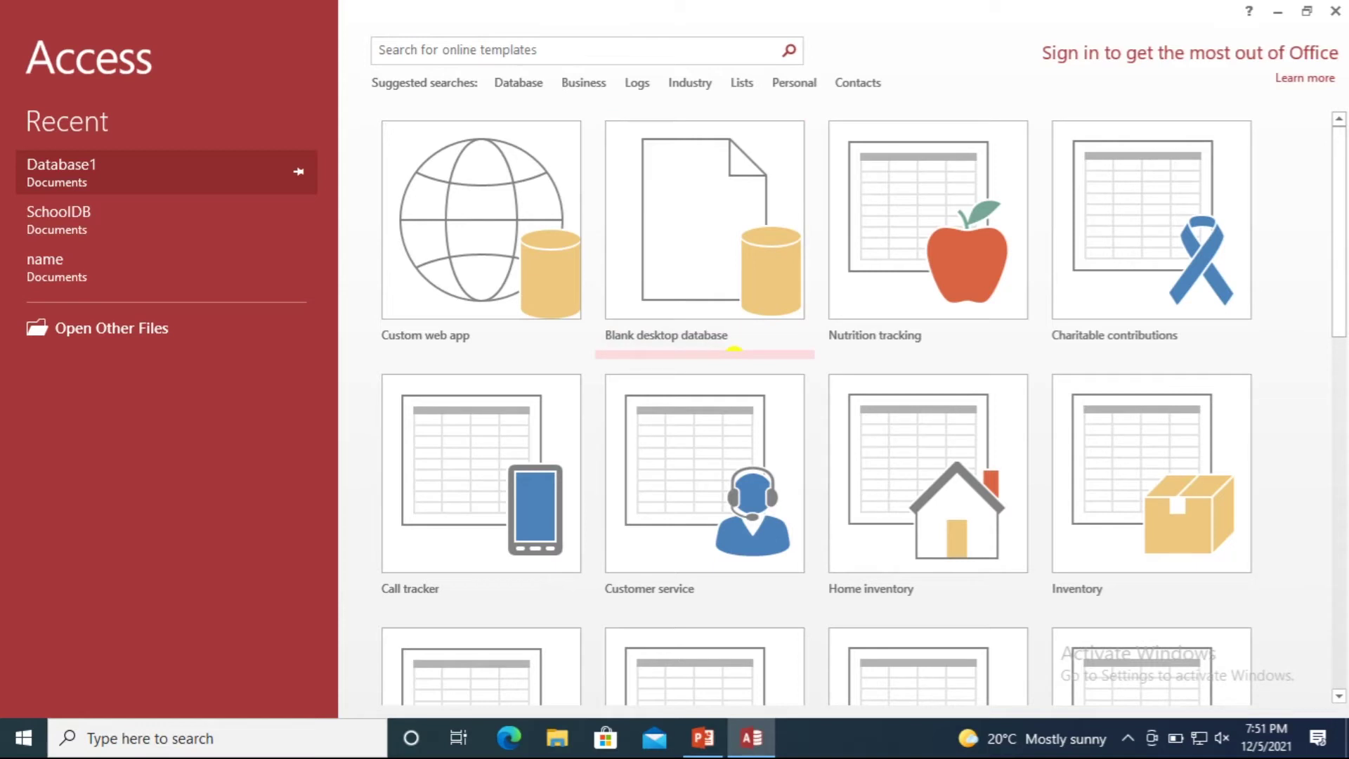
left_click(691, 228)
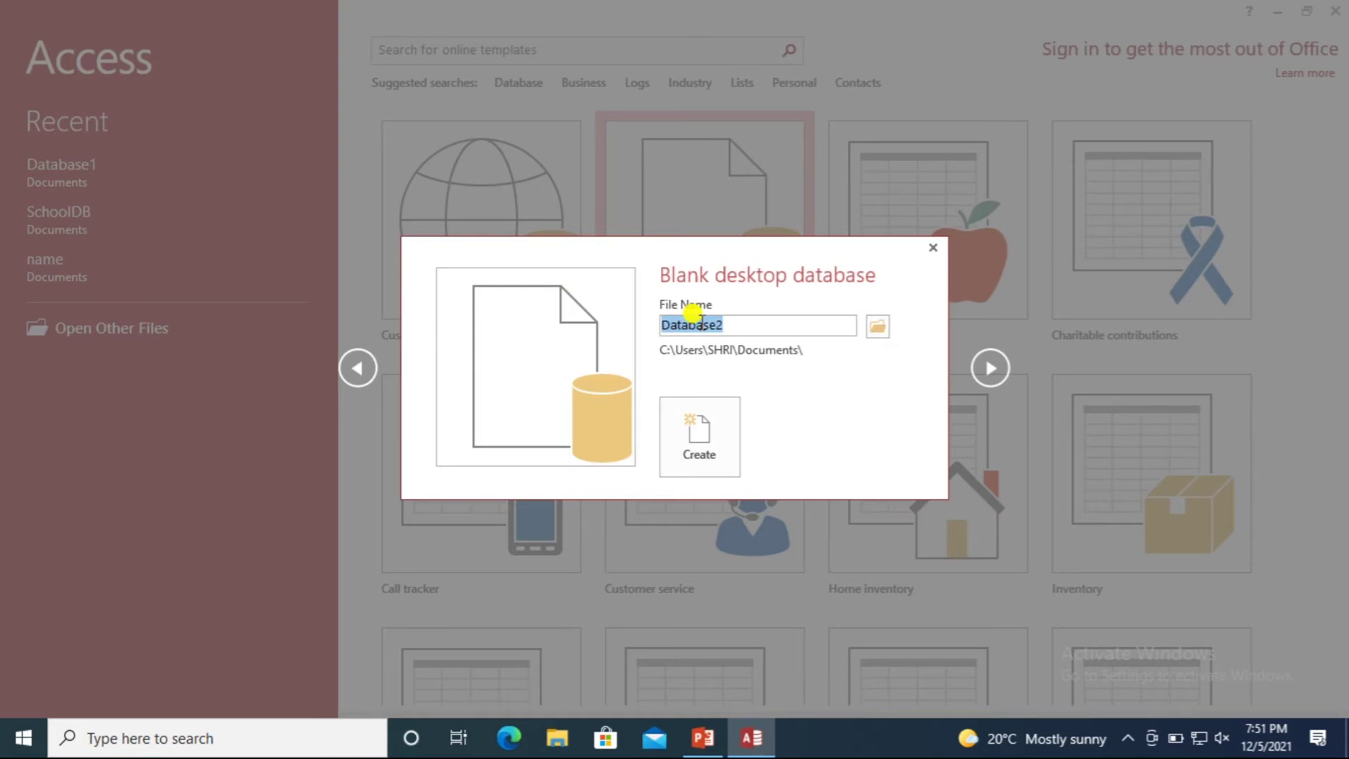
Create the database as SchoolDB, replacing the existing SchoolDB file.
type("S")
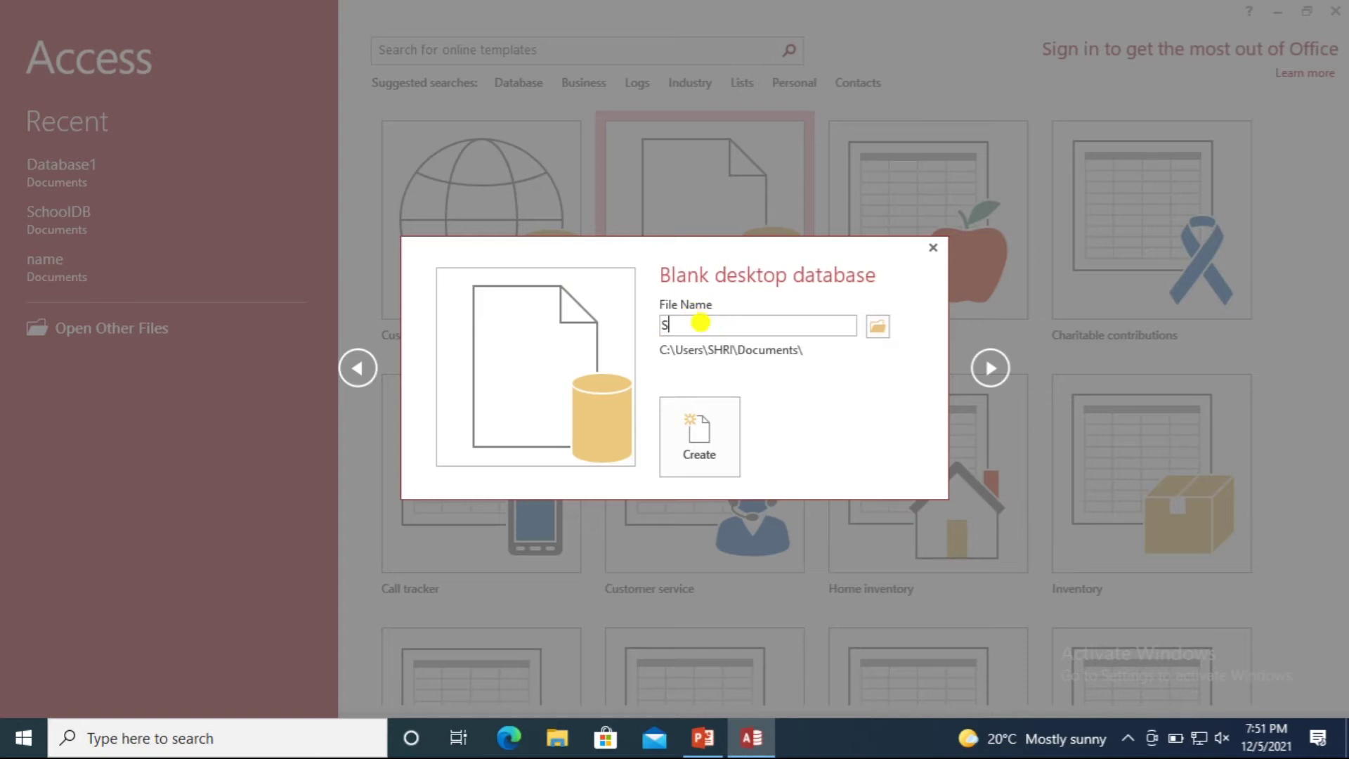
type("choolDB")
left_click(695, 422)
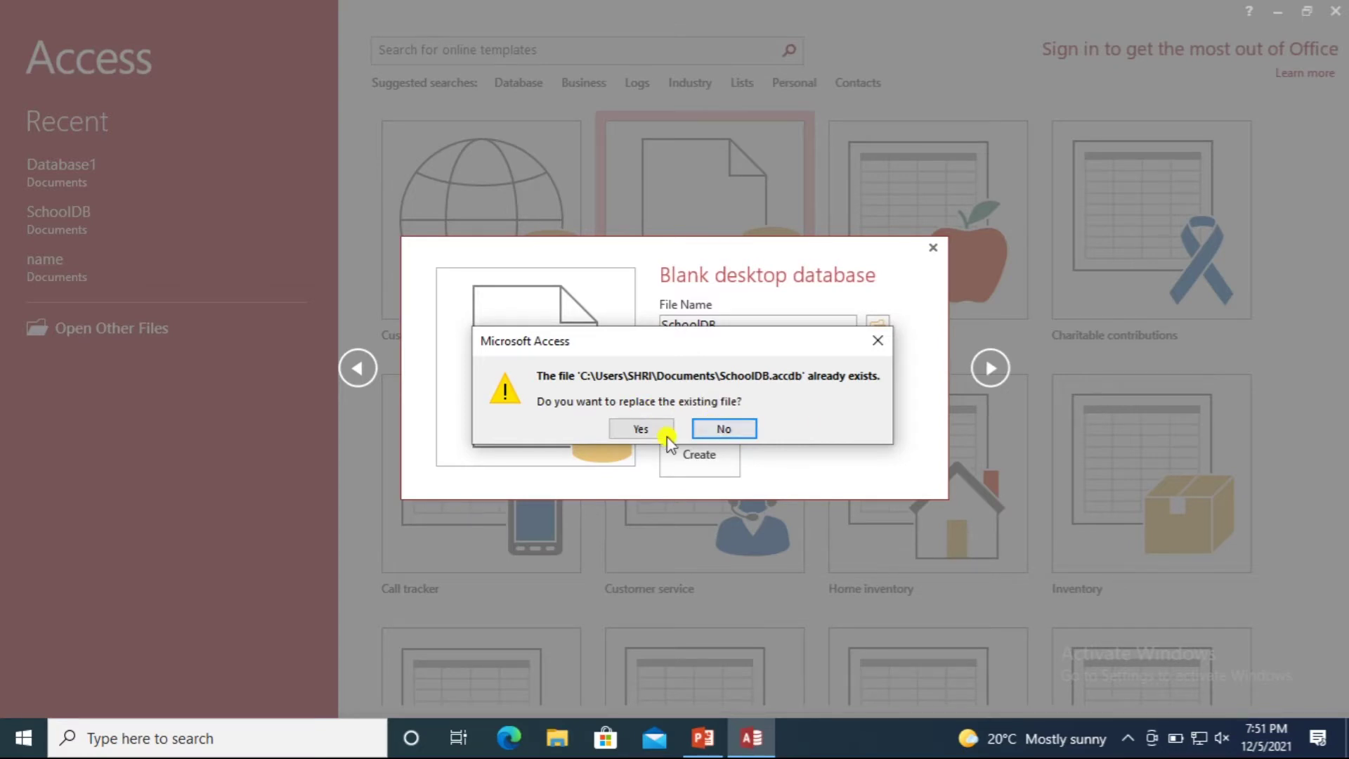
left_click(640, 428)
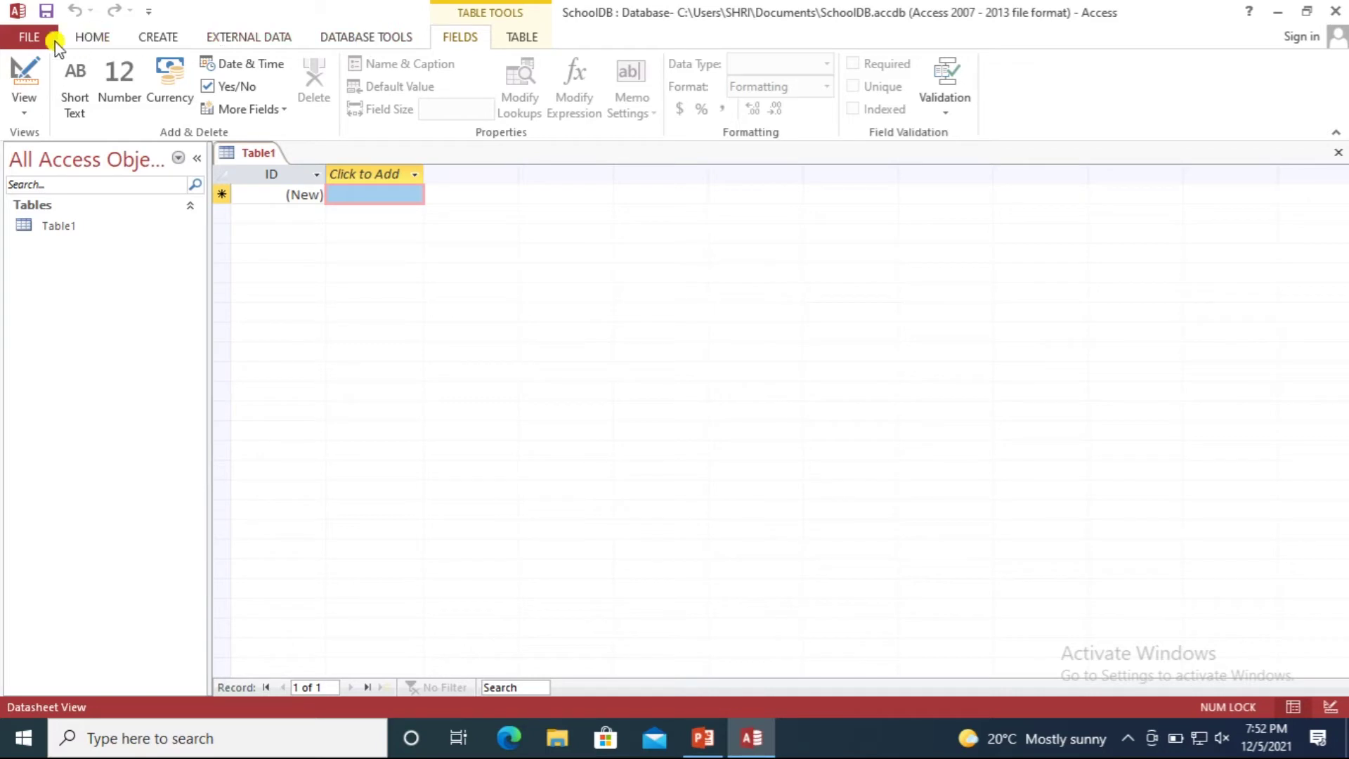
left_click(161, 36)
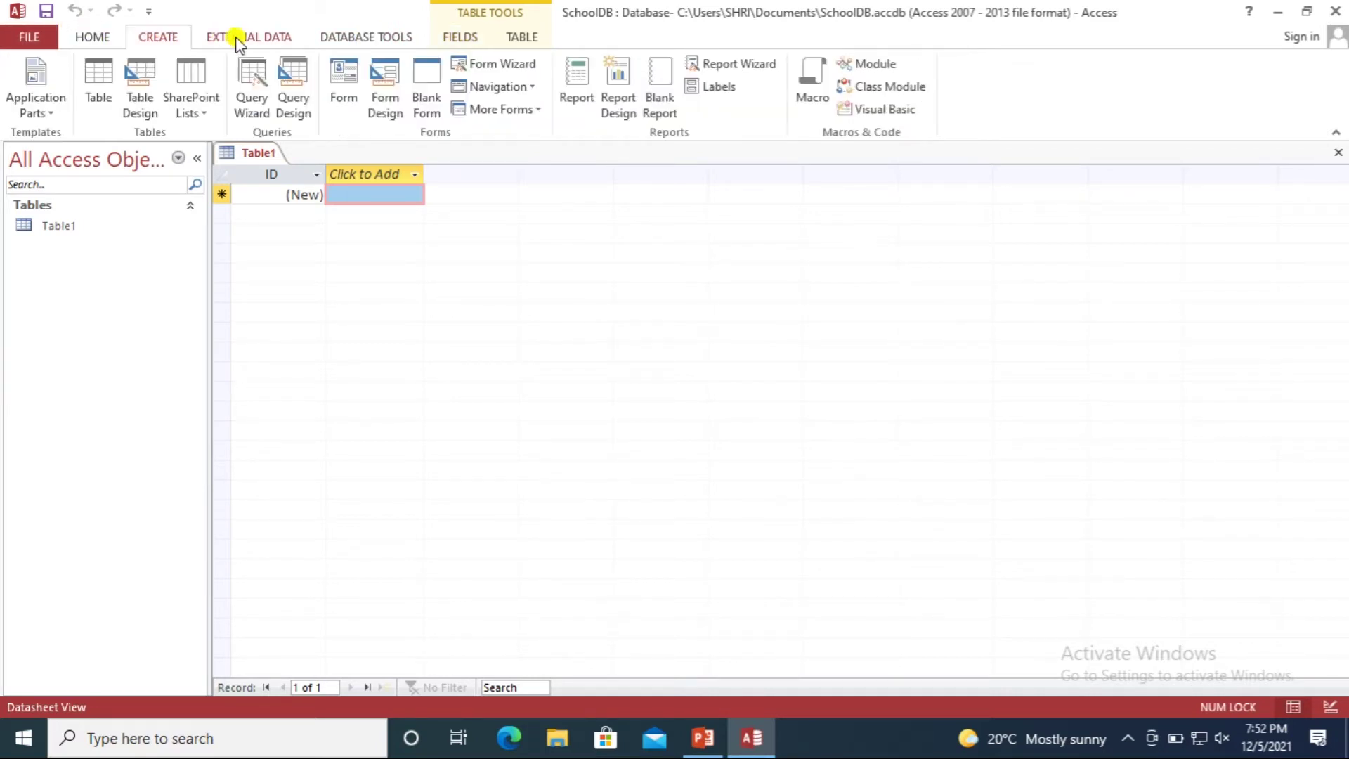
left_click(267, 37)
left_click(383, 37)
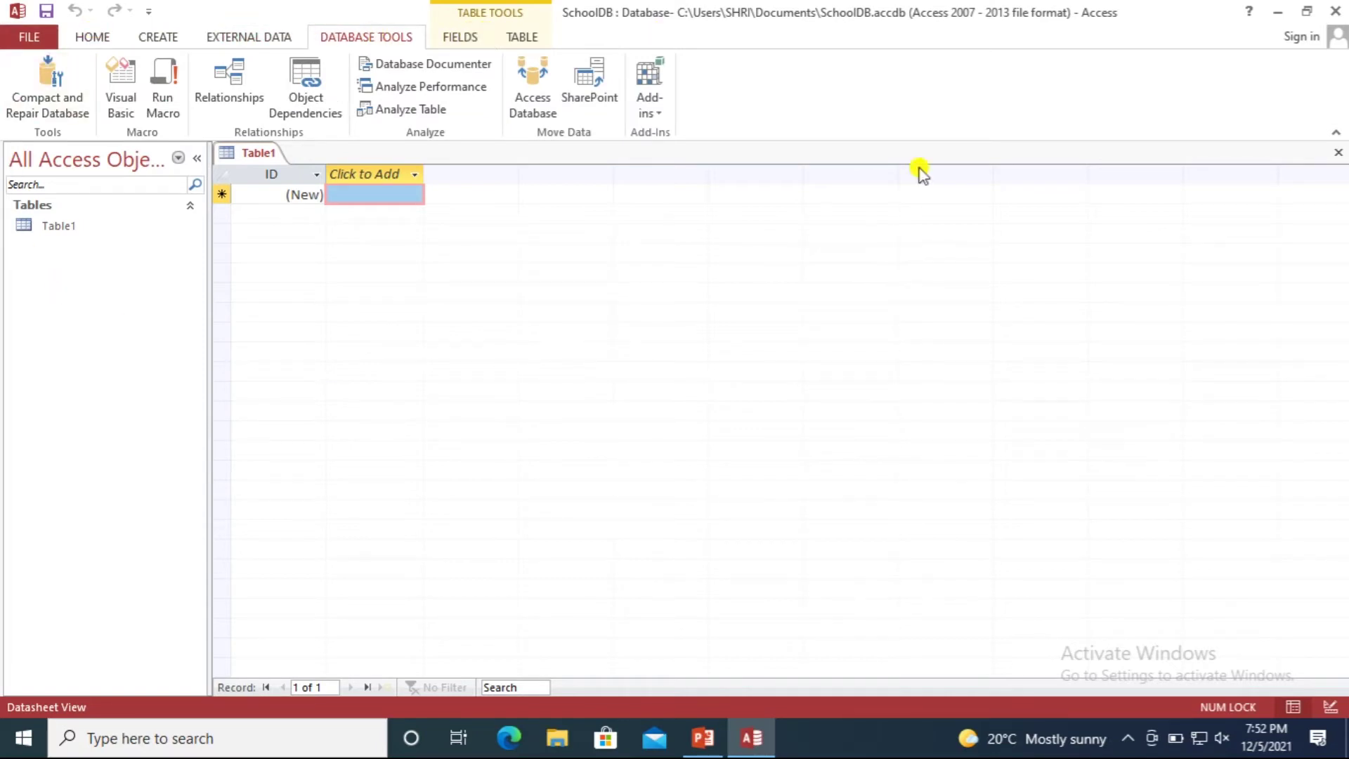
left_click(15, 41)
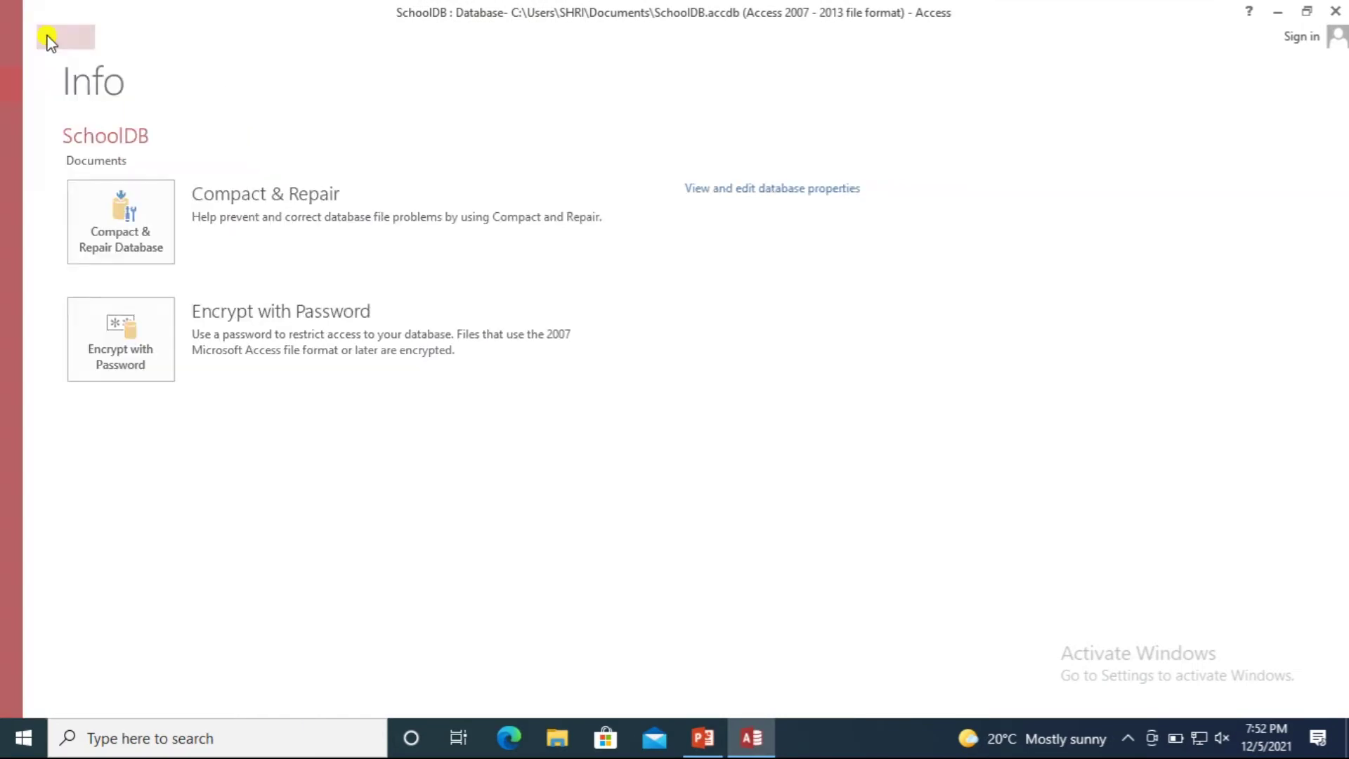
left_click(48, 39)
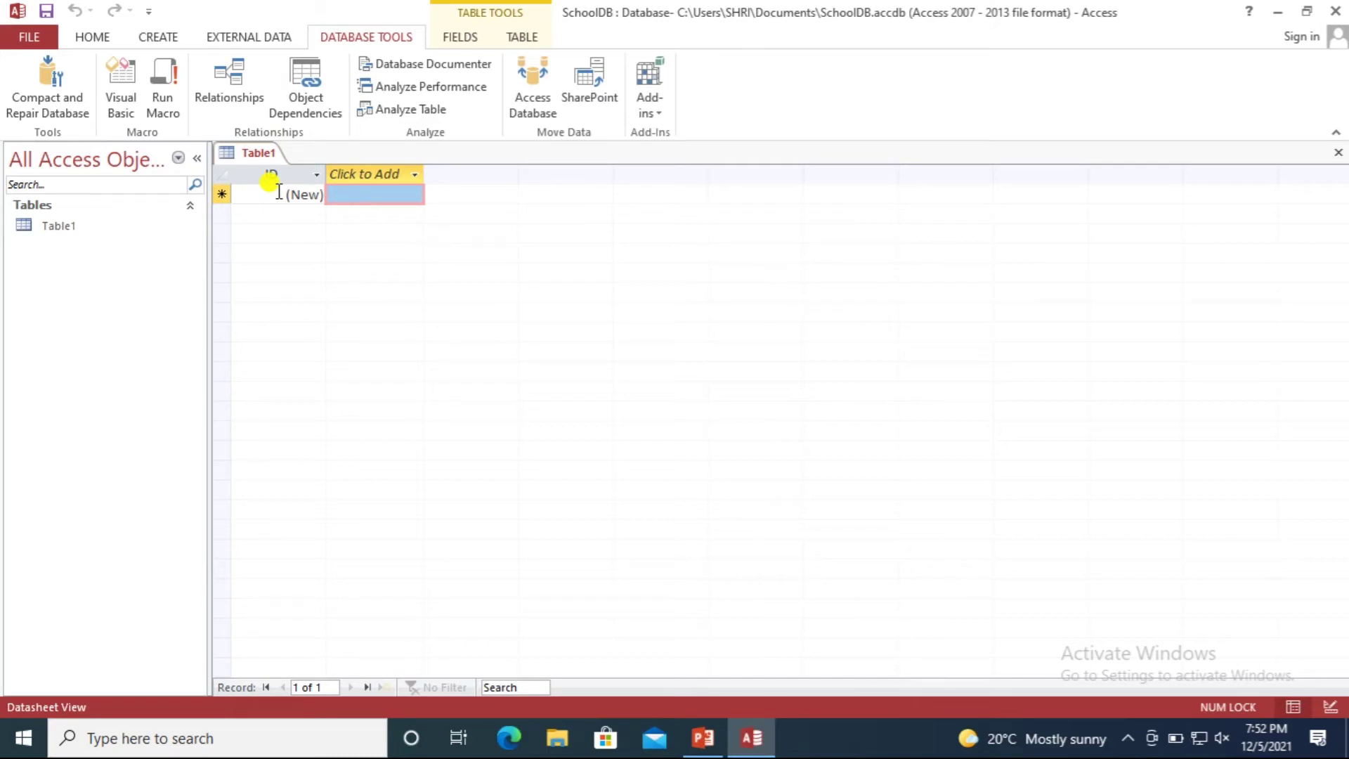
Close the unsaved Table1 so SchoolDB has no open objects.
right_click(254, 151)
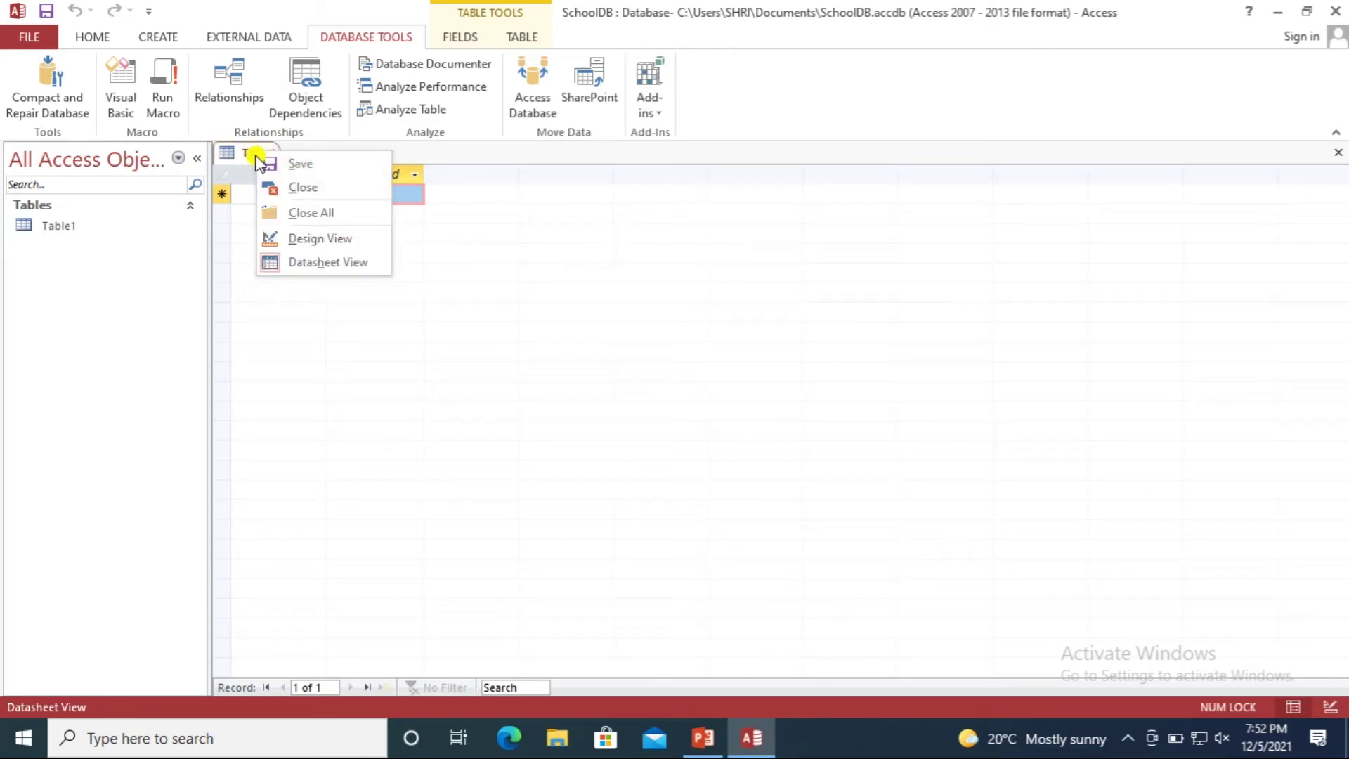
left_click(302, 187)
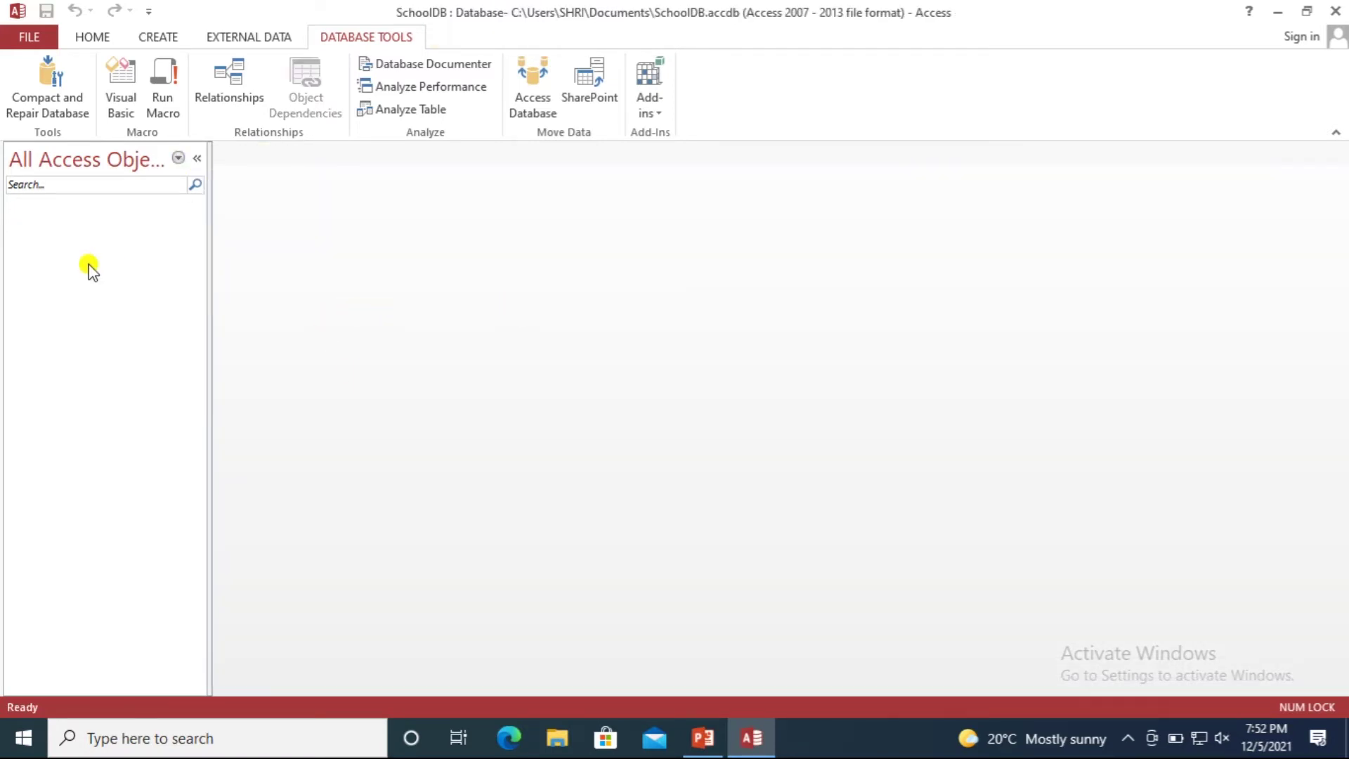
left_click(159, 39)
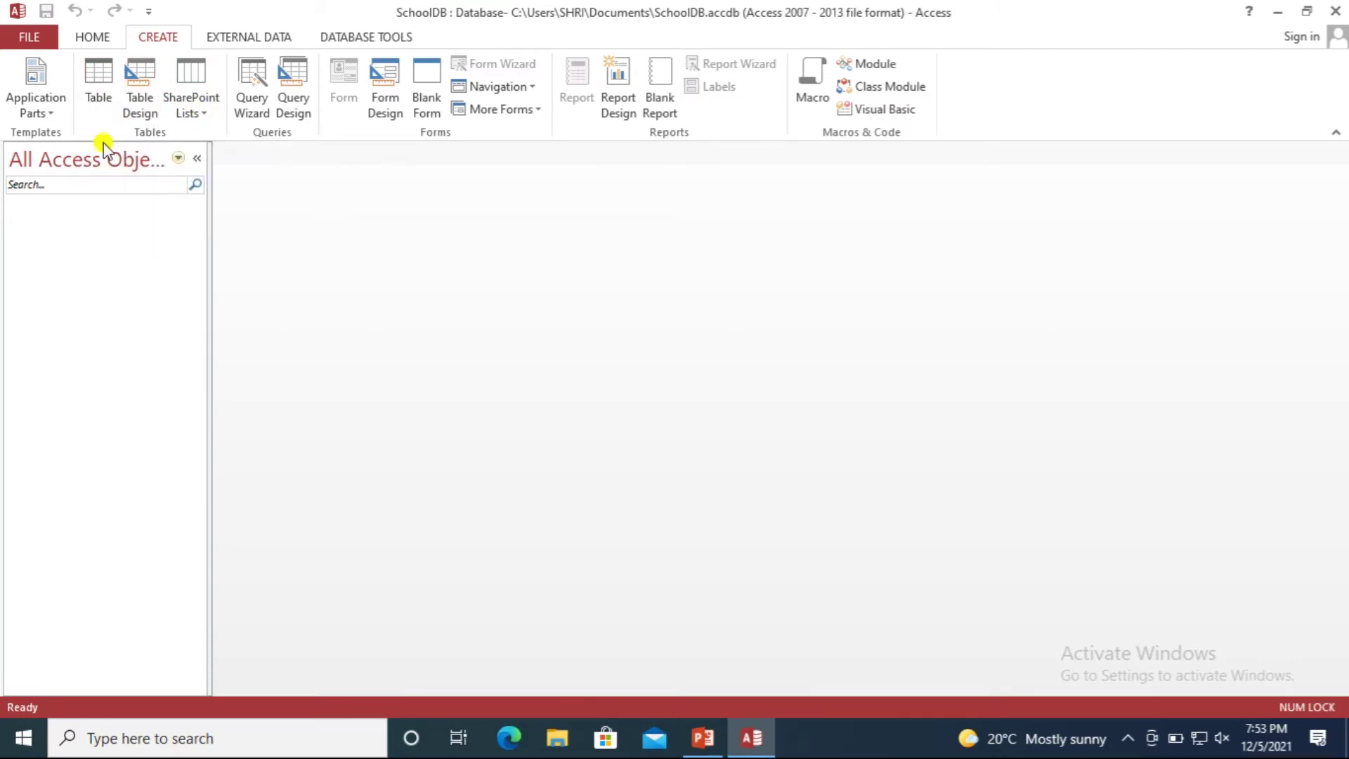
Create a new blank table from the CREATE tab.
left_click(98, 102)
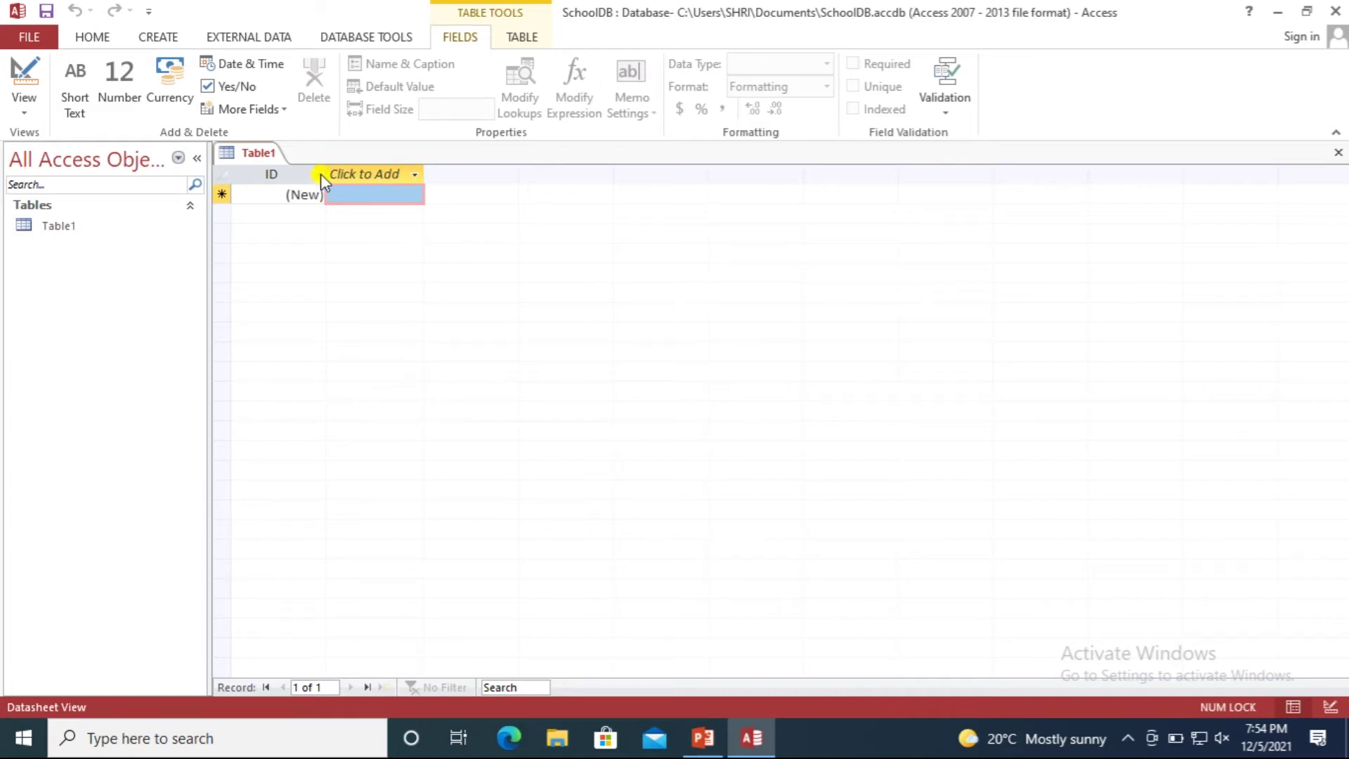
Show the data-type list on Table1's Click to Add column.
left_click(414, 178)
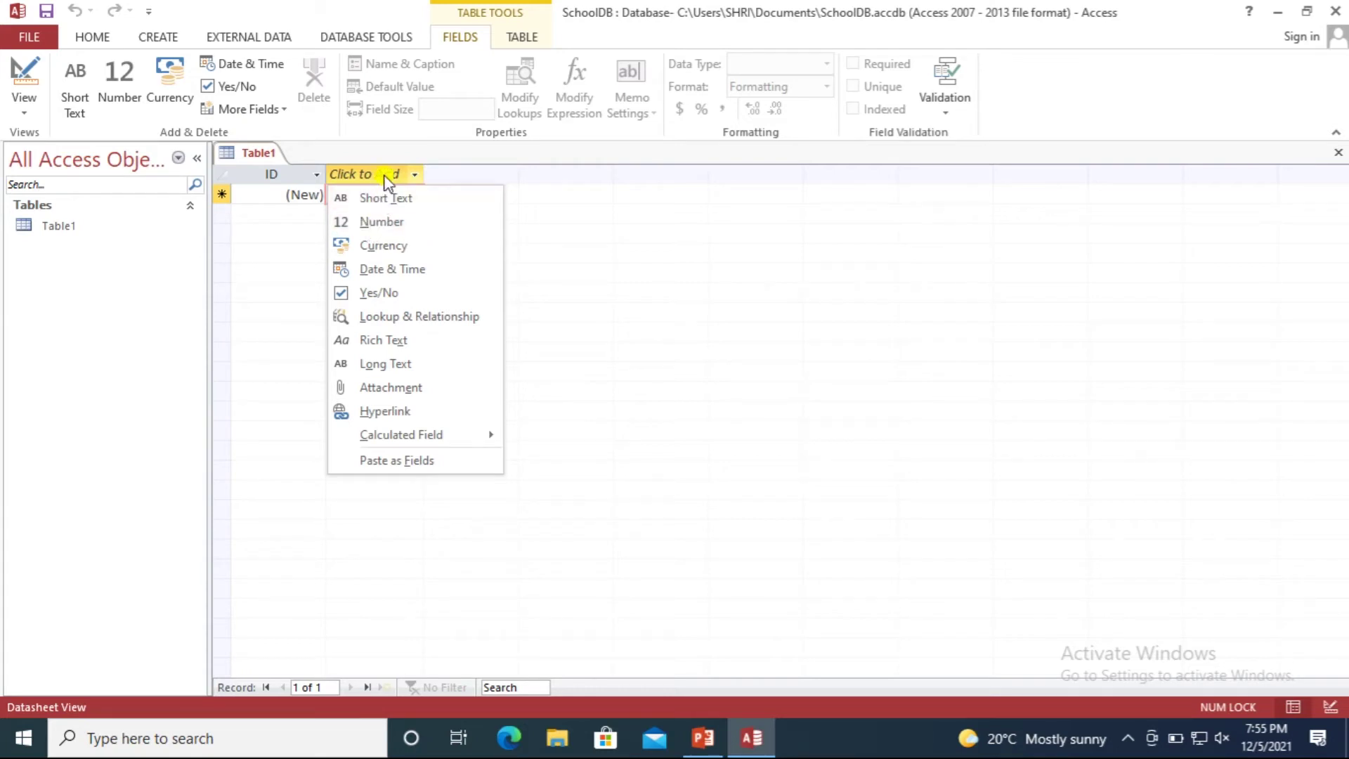
Add a Number field named SchNo after ID in Table1.
left_click(380, 222)
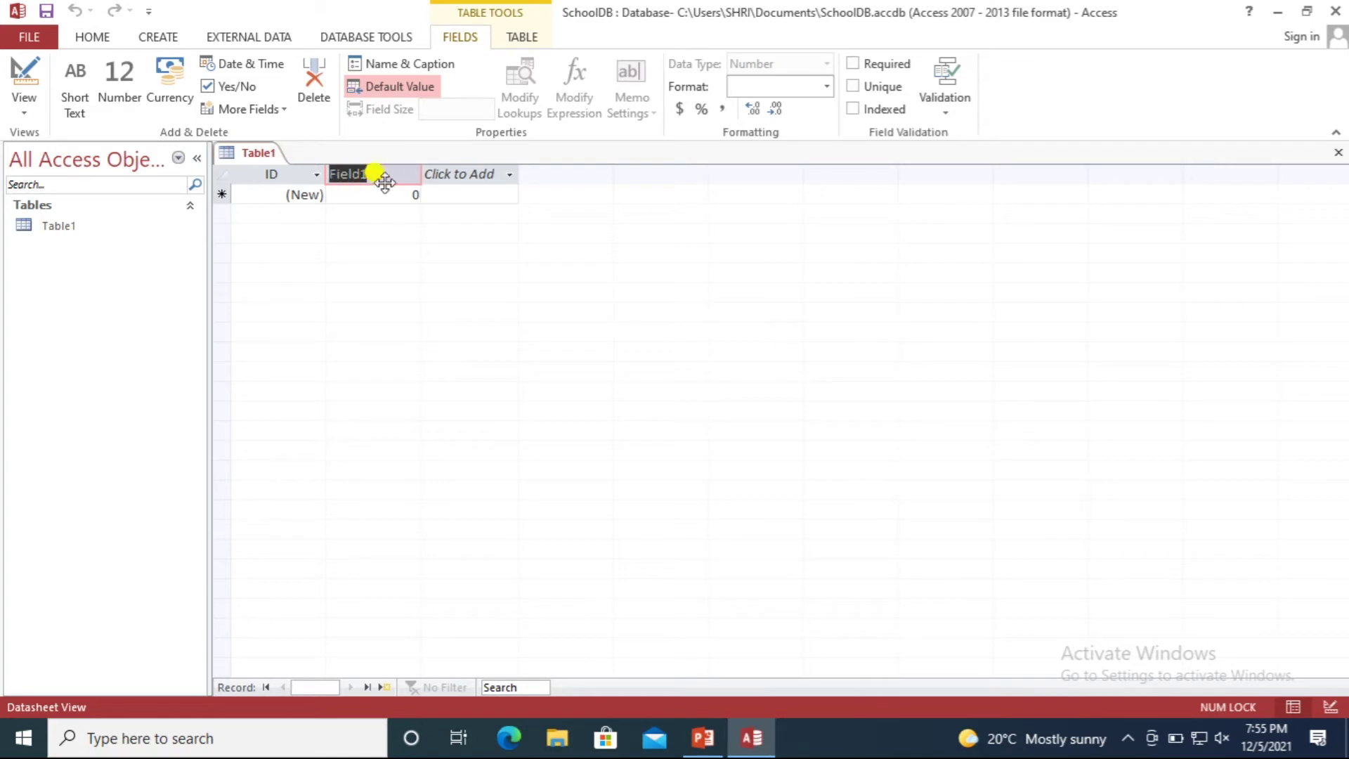
type("Sc")
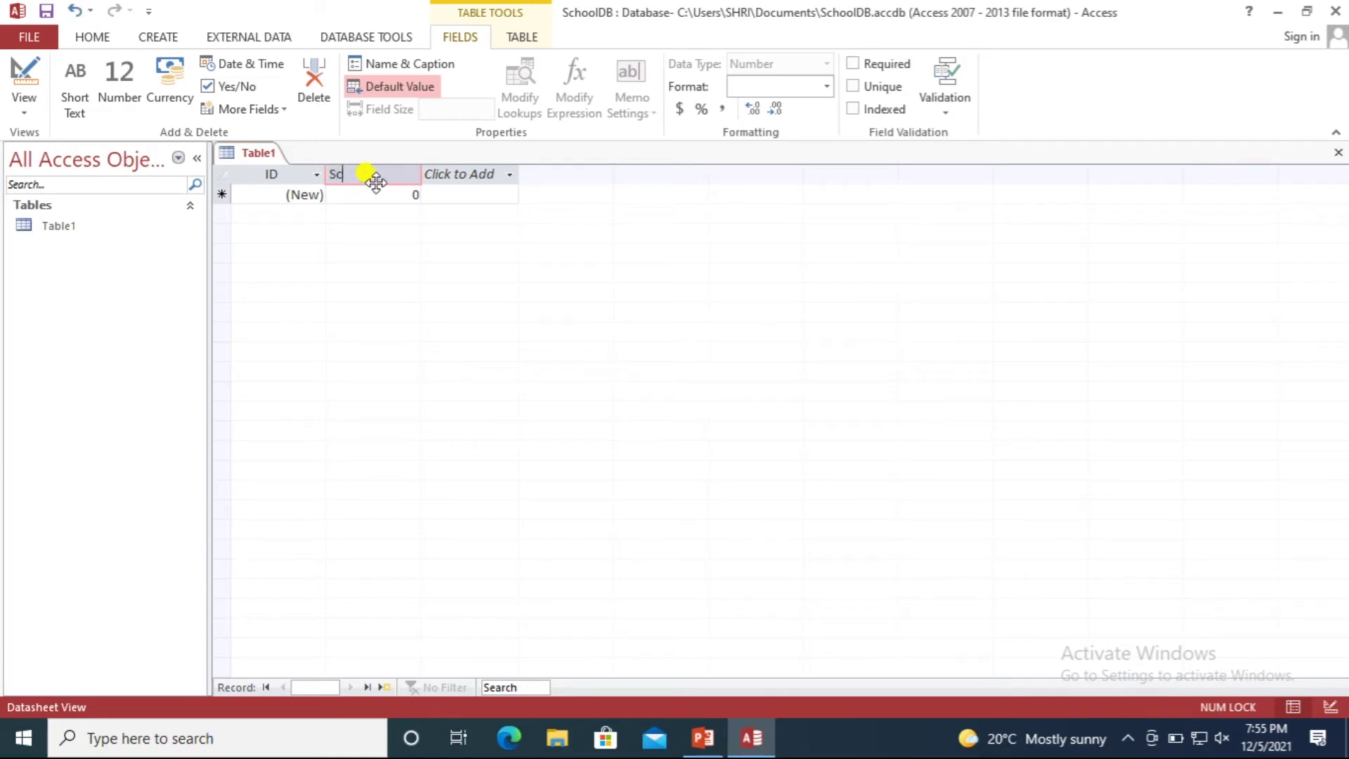
type("hNo")
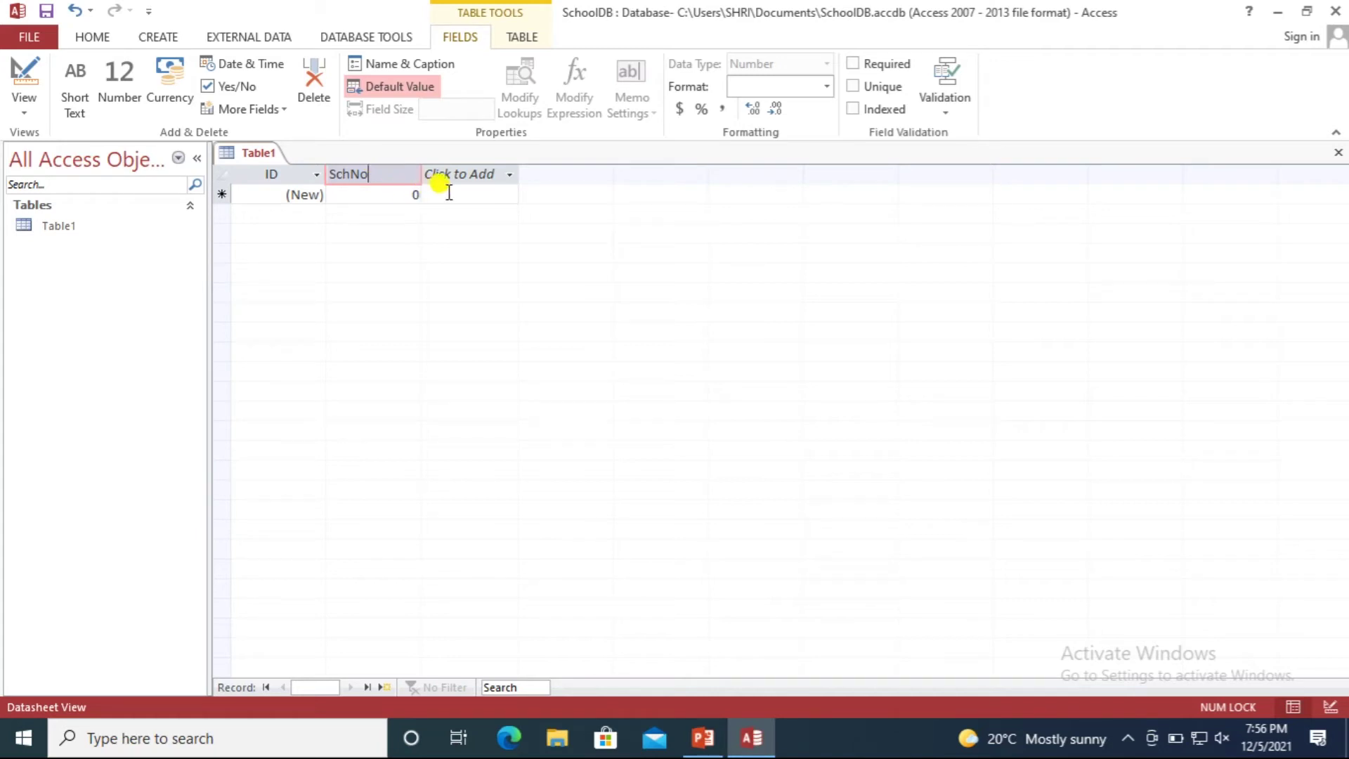
key("Return")
left_click(465, 175)
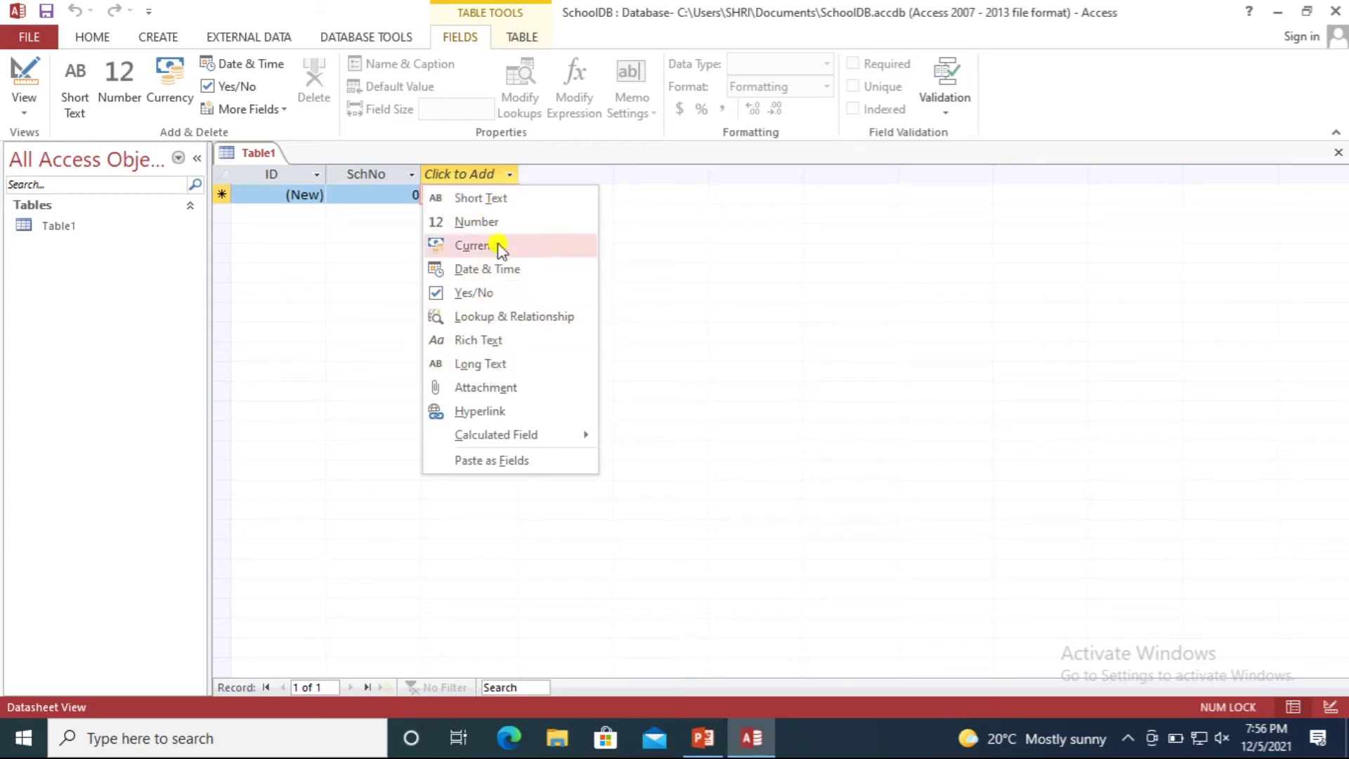
Add a Short Text field named Student Name to Table1.
left_click(498, 199)
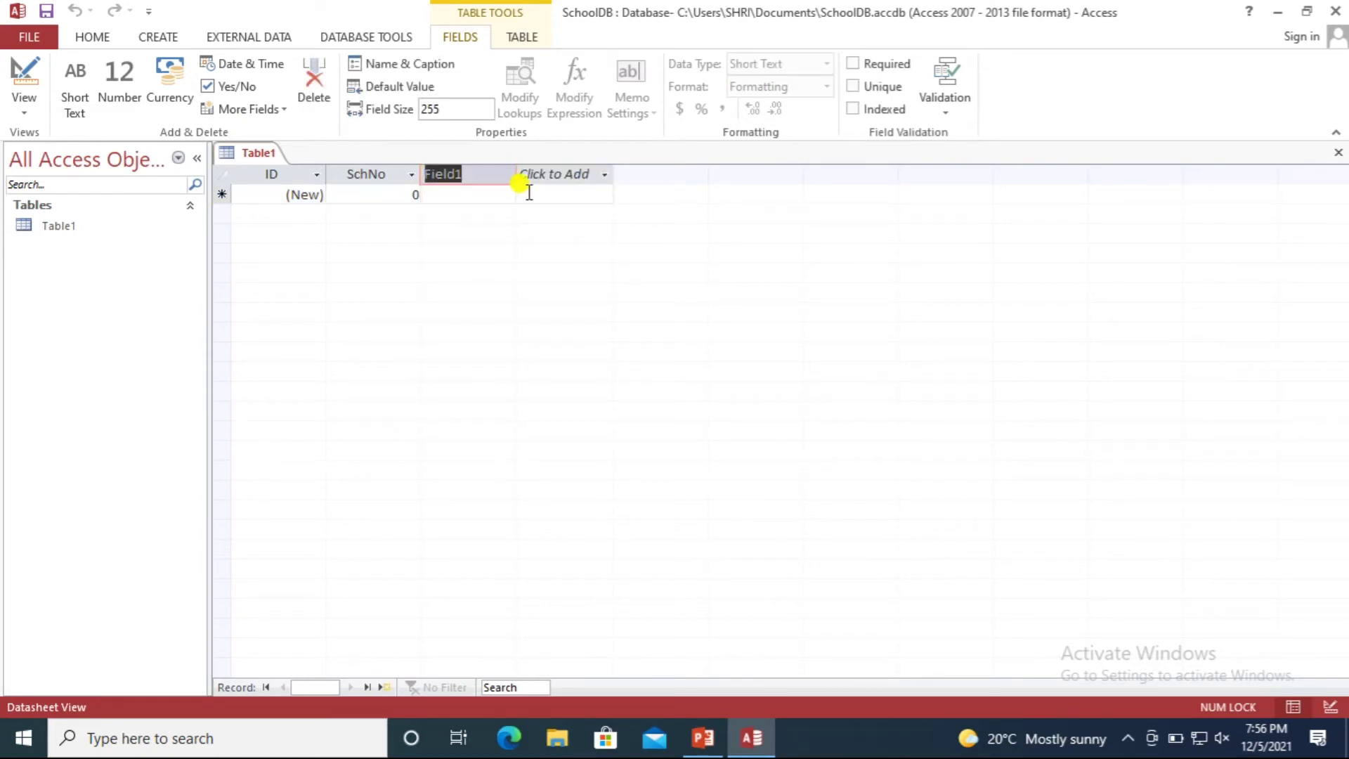
type("Stu")
type("dent Name")
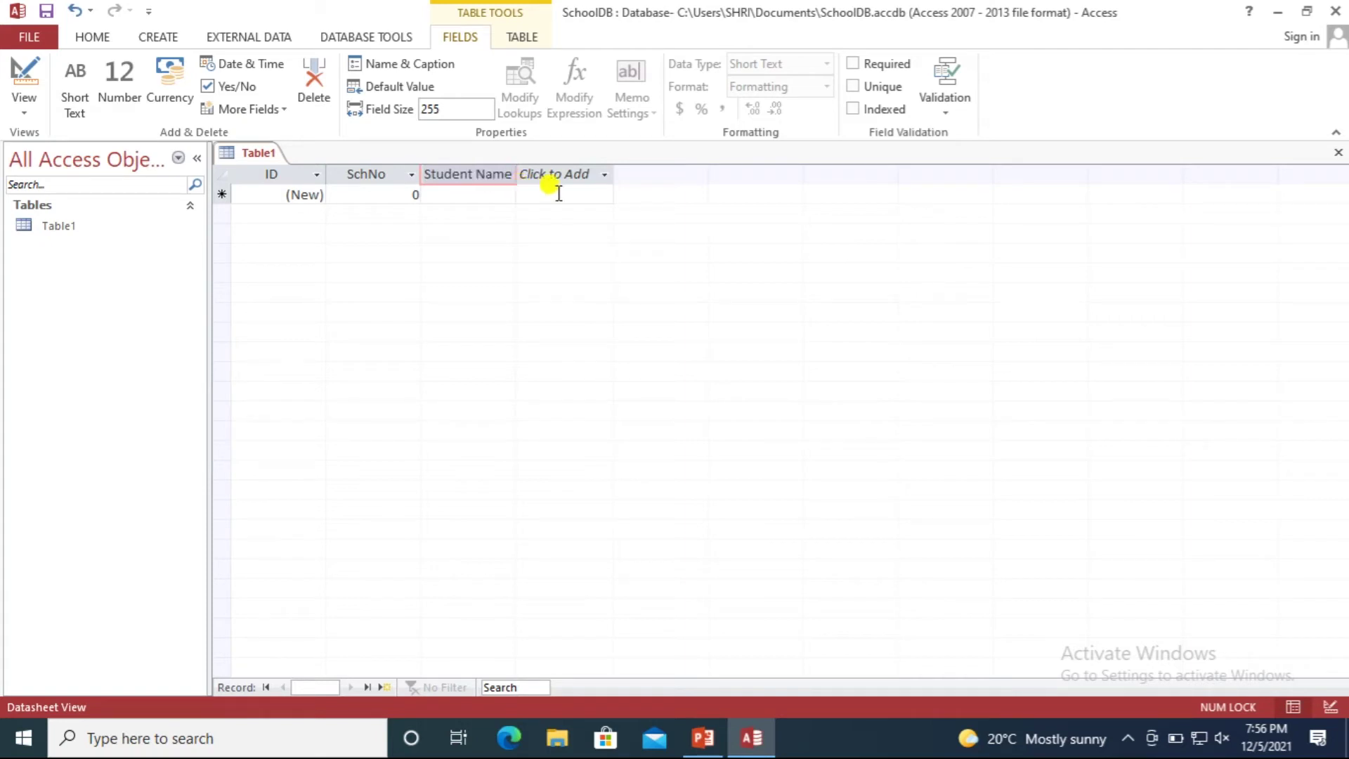
left_click(604, 175)
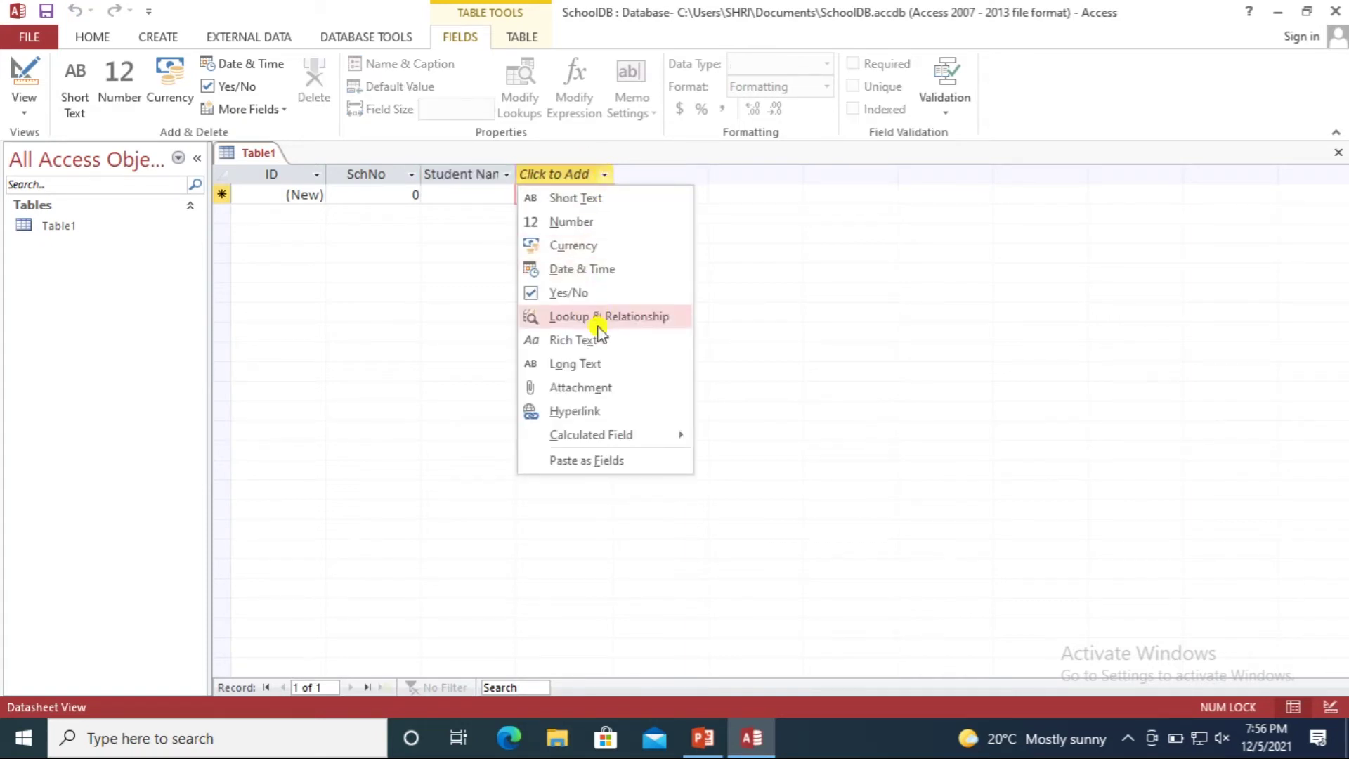
Add a Date/Time field named DOB and a Short Text field named Class.
left_click(580, 275)
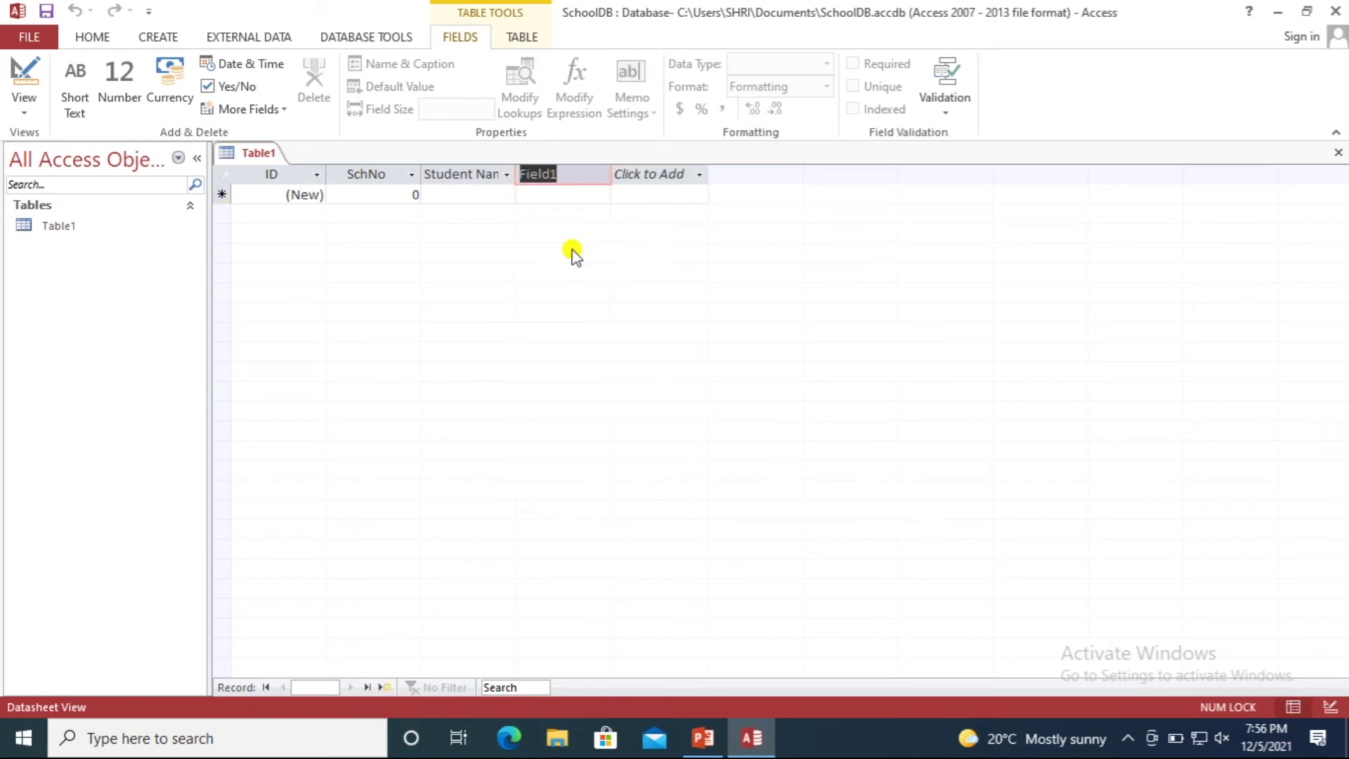
type("DOB")
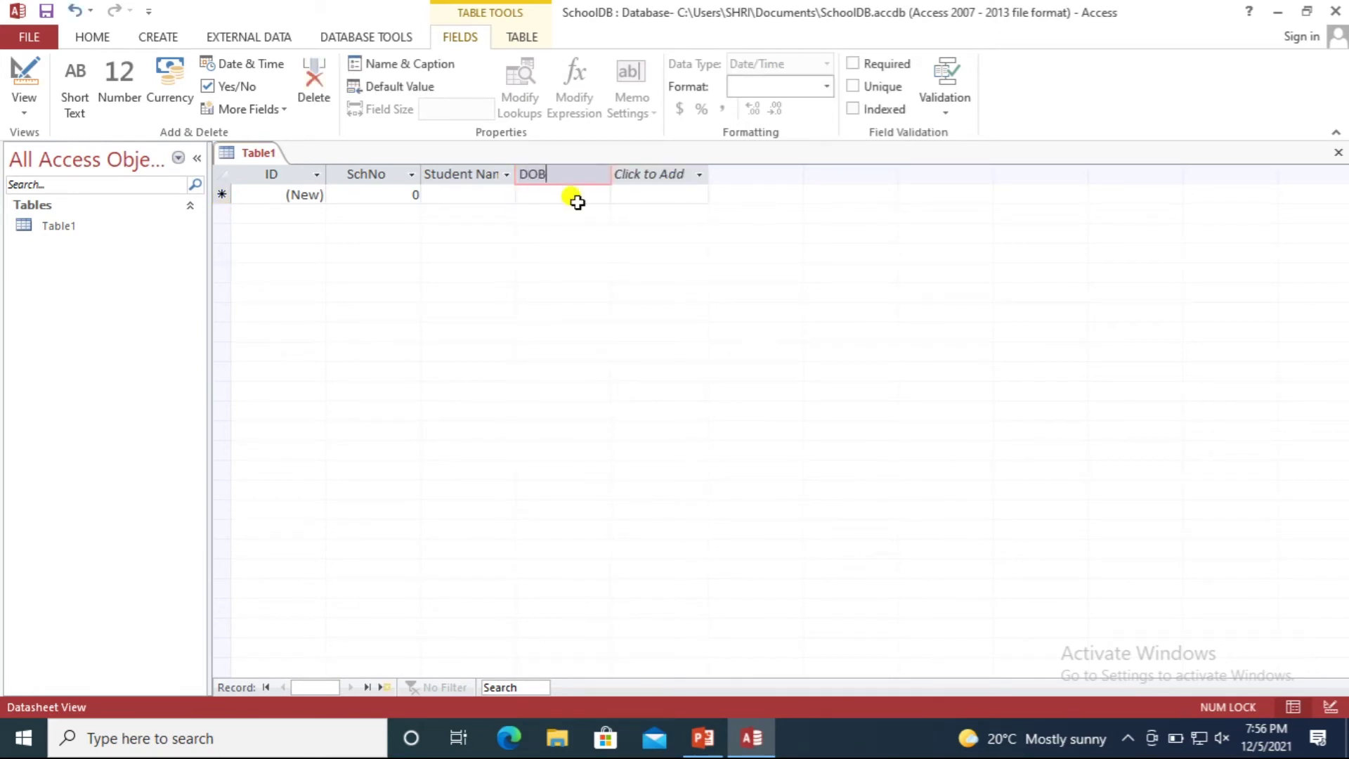
left_click(686, 175)
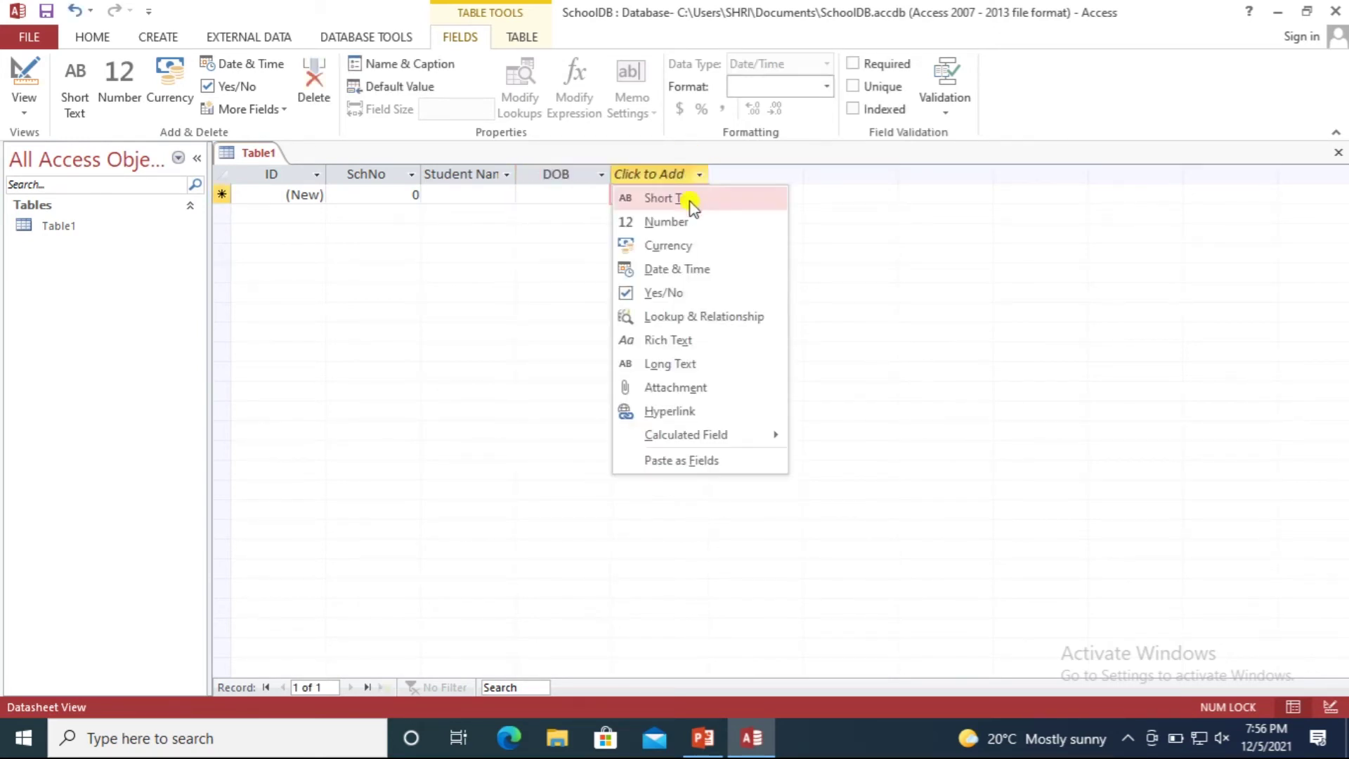
left_click(671, 199)
type("Class")
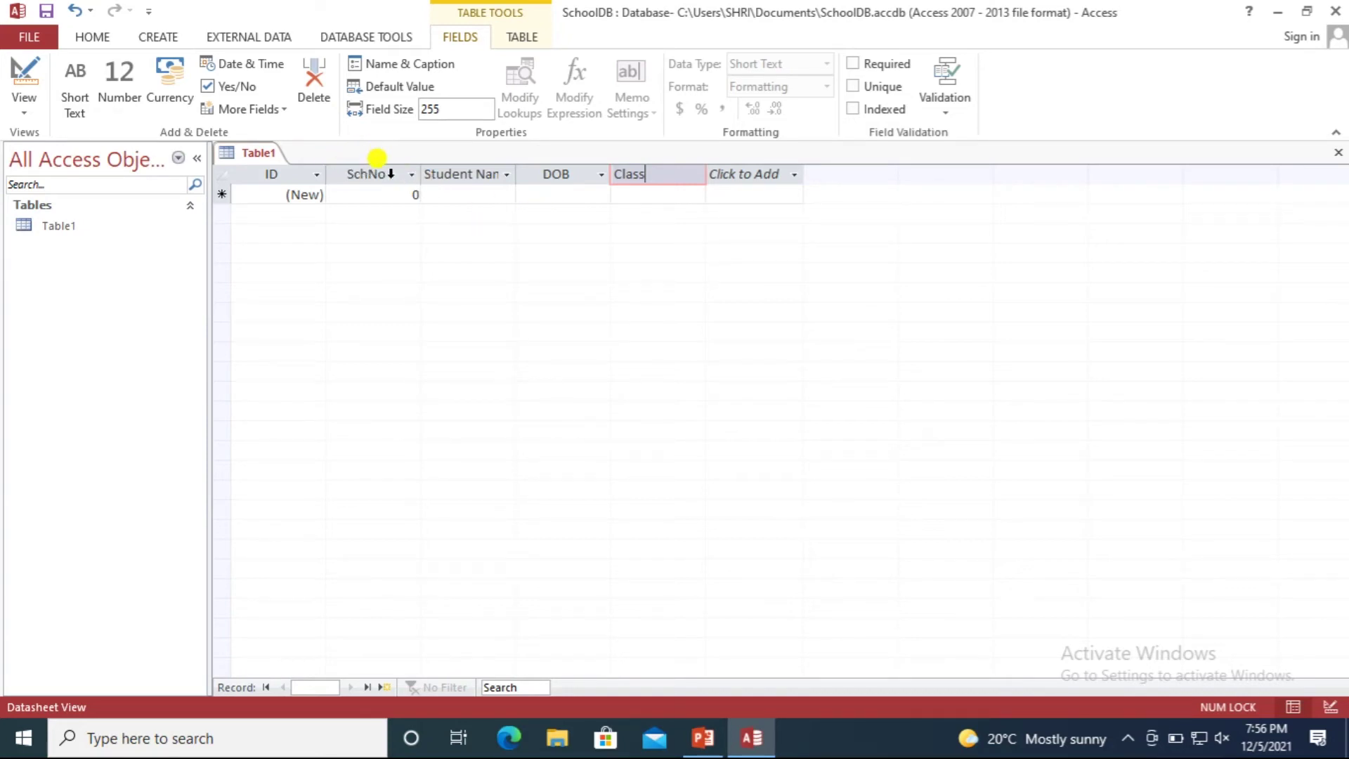
left_click(387, 194)
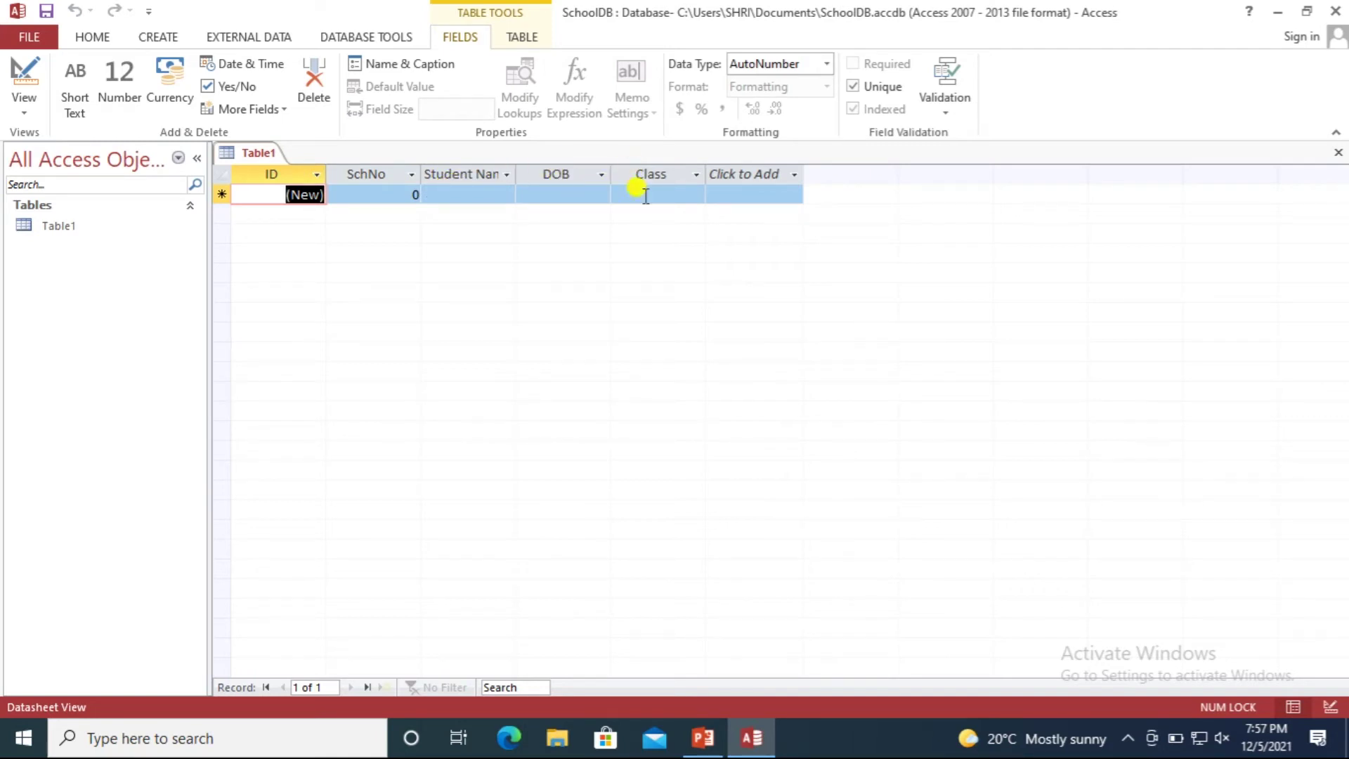
Enter 101 as the first record's SchNo, correcting the mistyped 102.
left_click(376, 193)
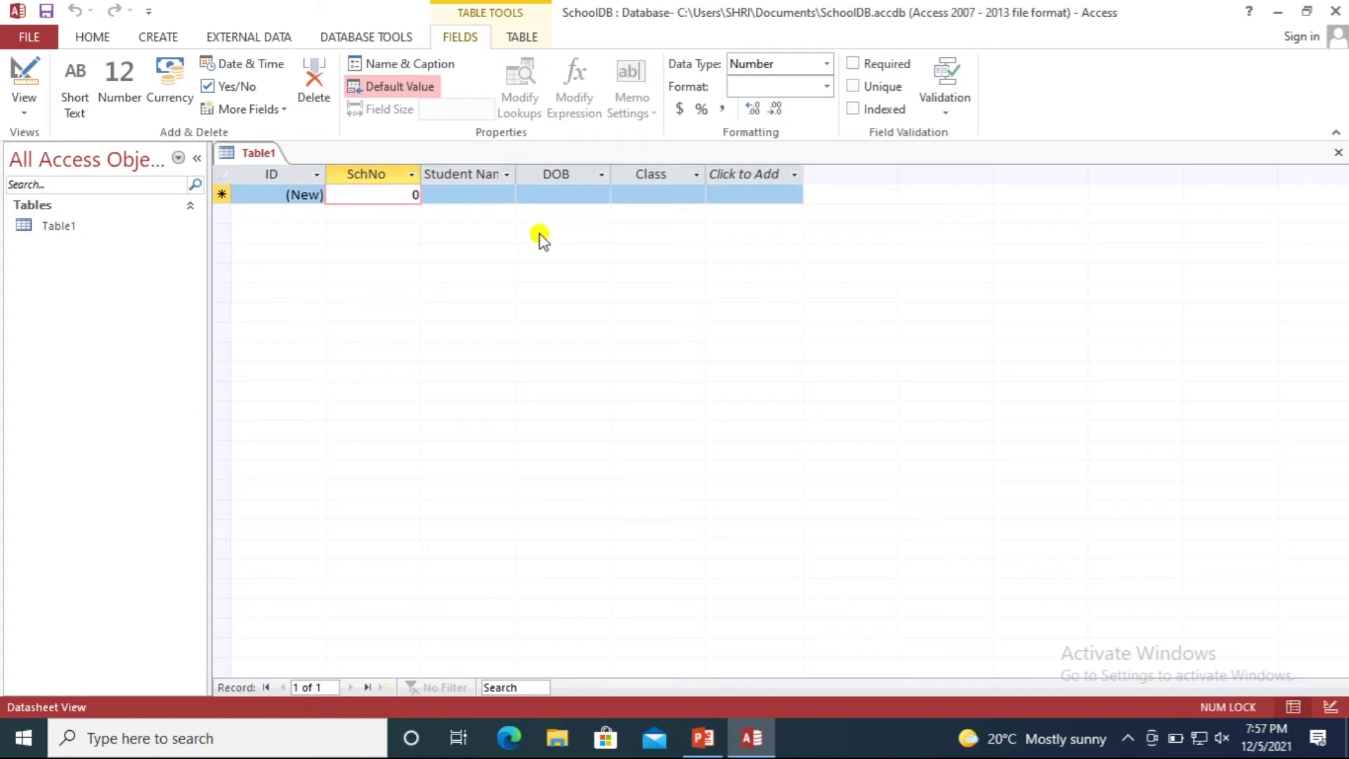
type("1020")
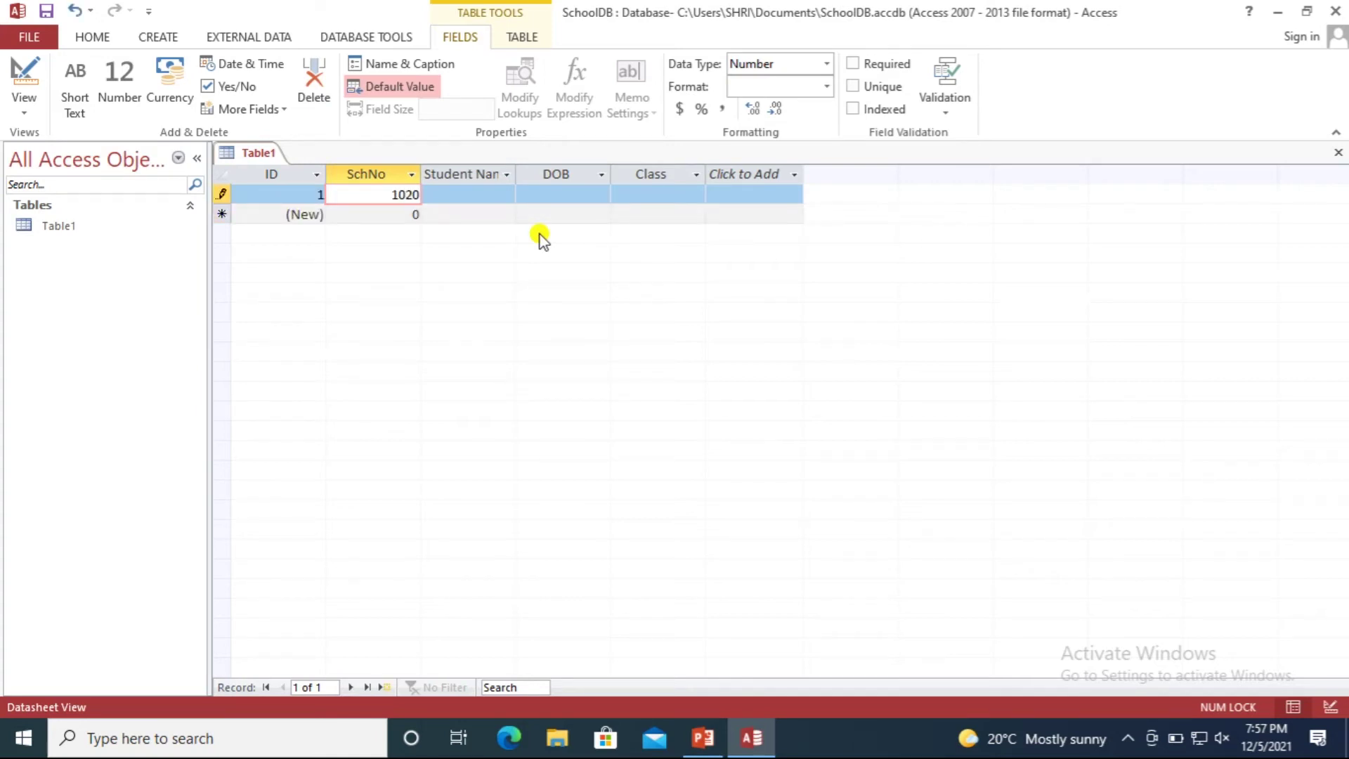
key("BackSpace")
key("Delete")
type("1")
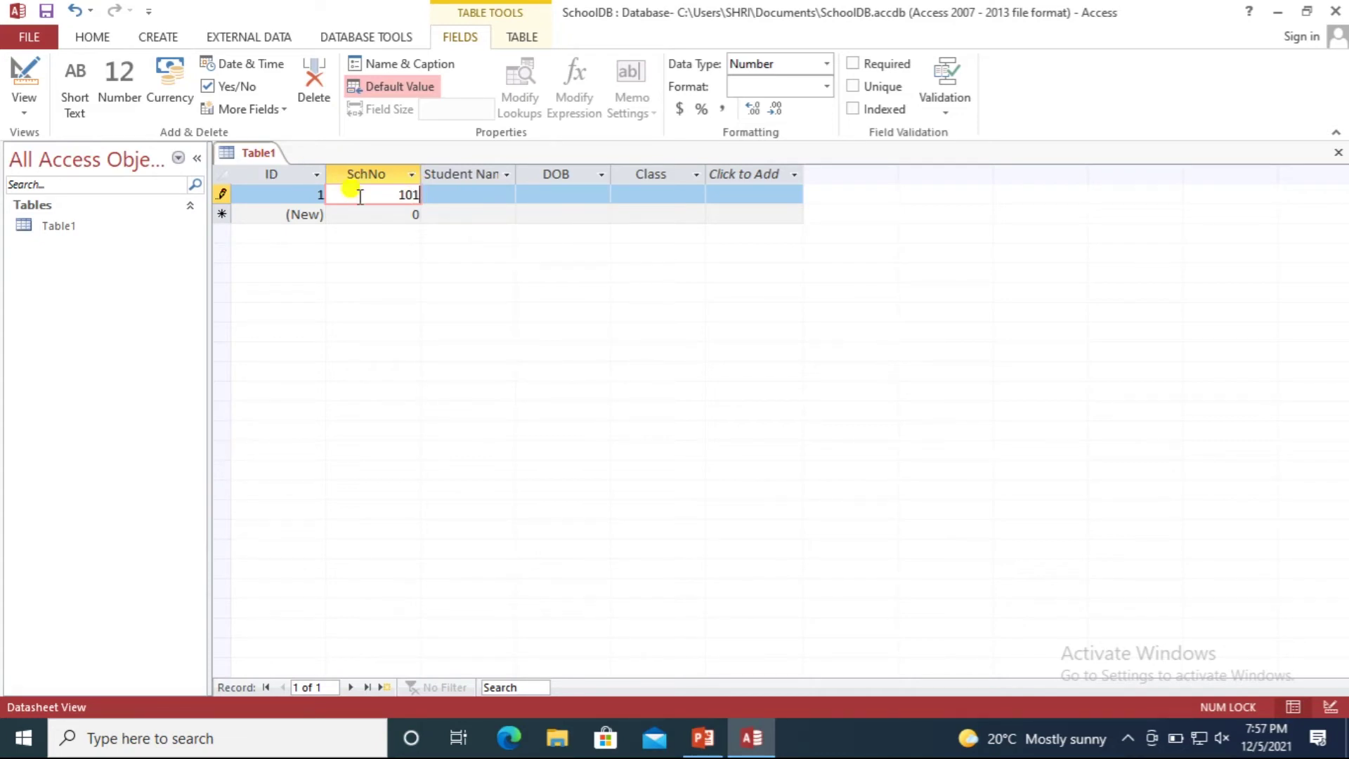
Type the student's full name into the first record's Student Name field.
left_click(475, 193)
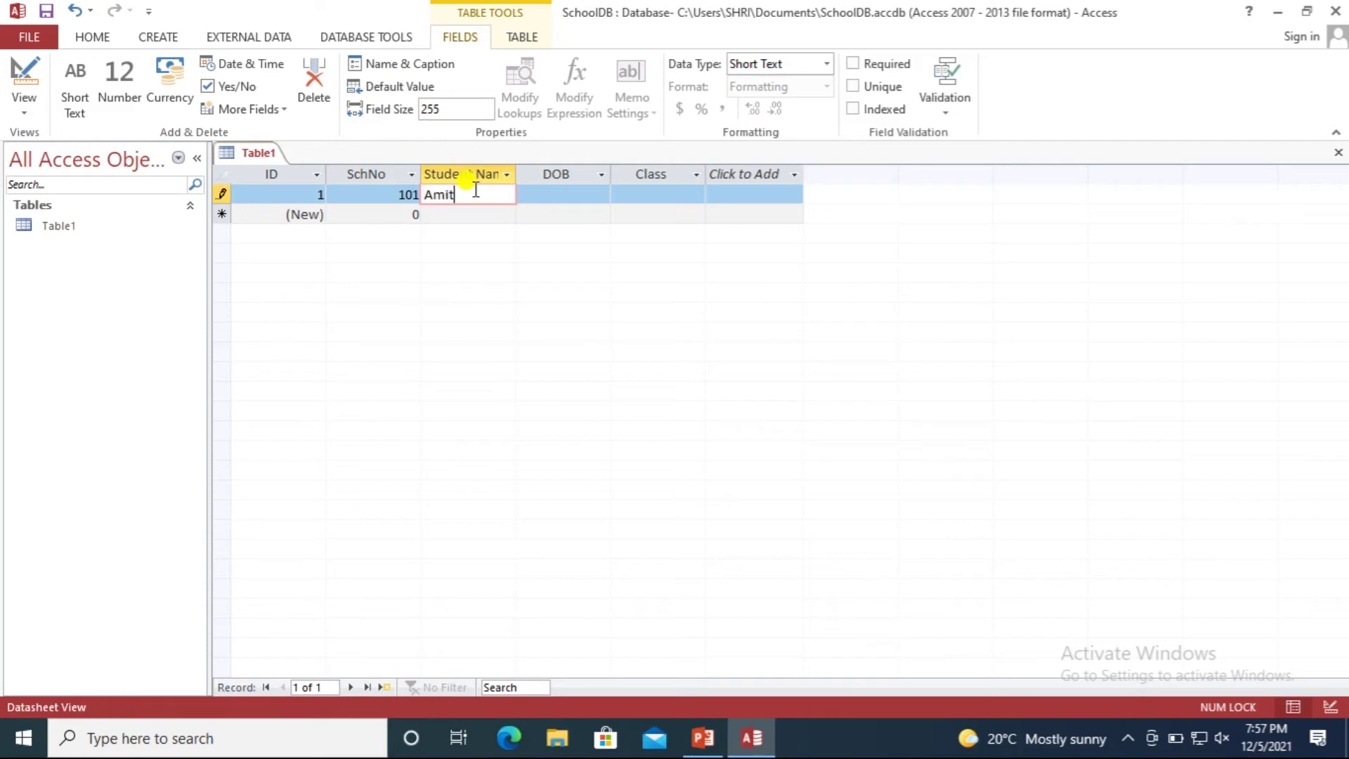
left_click(439, 214)
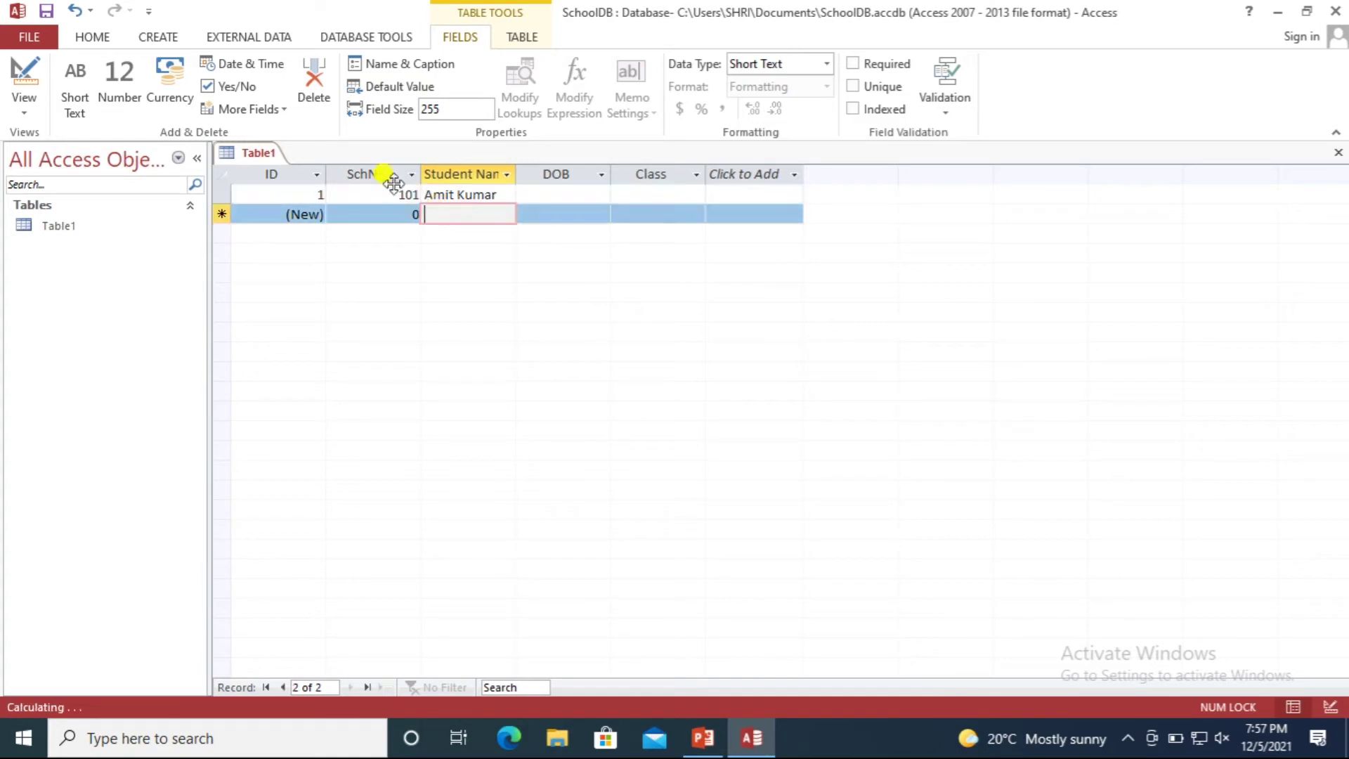
left_click(505, 174)
left_click(473, 189)
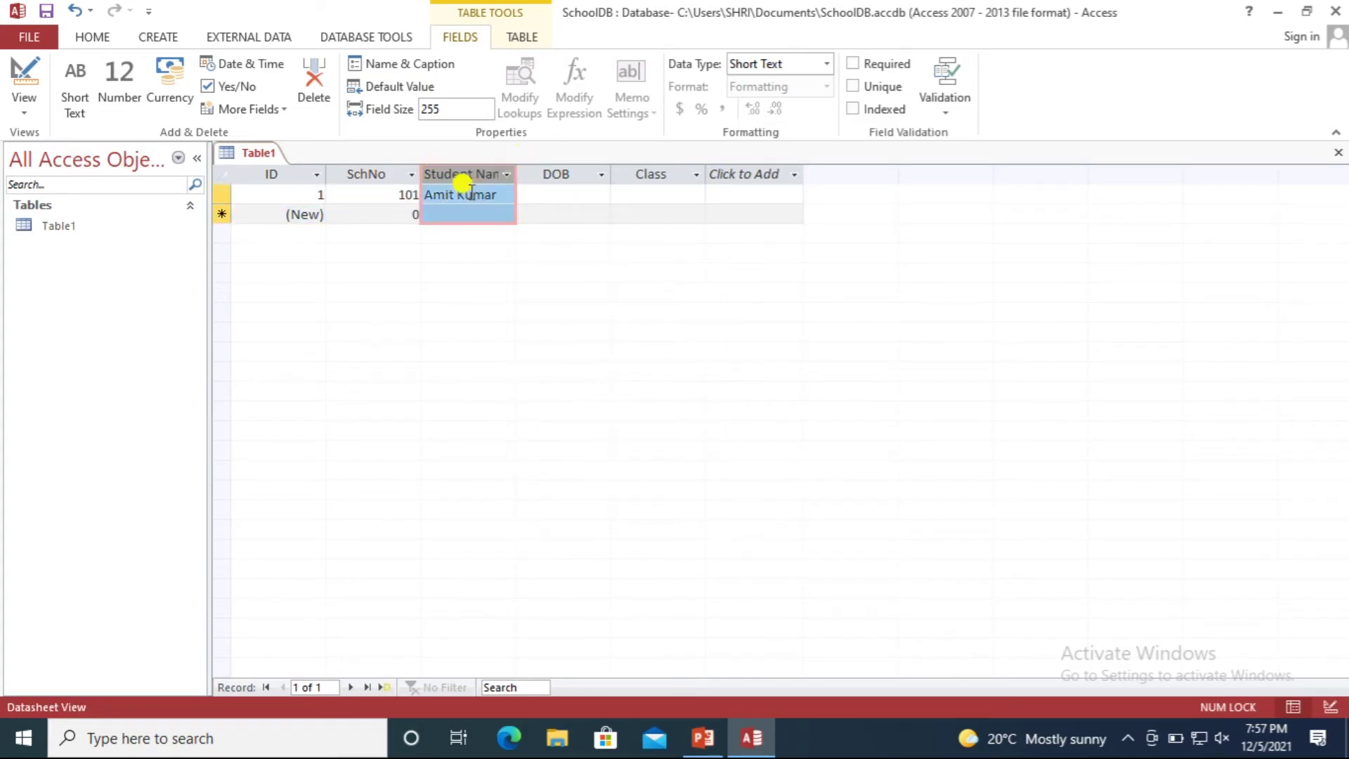
left_click(449, 194)
left_click(536, 193)
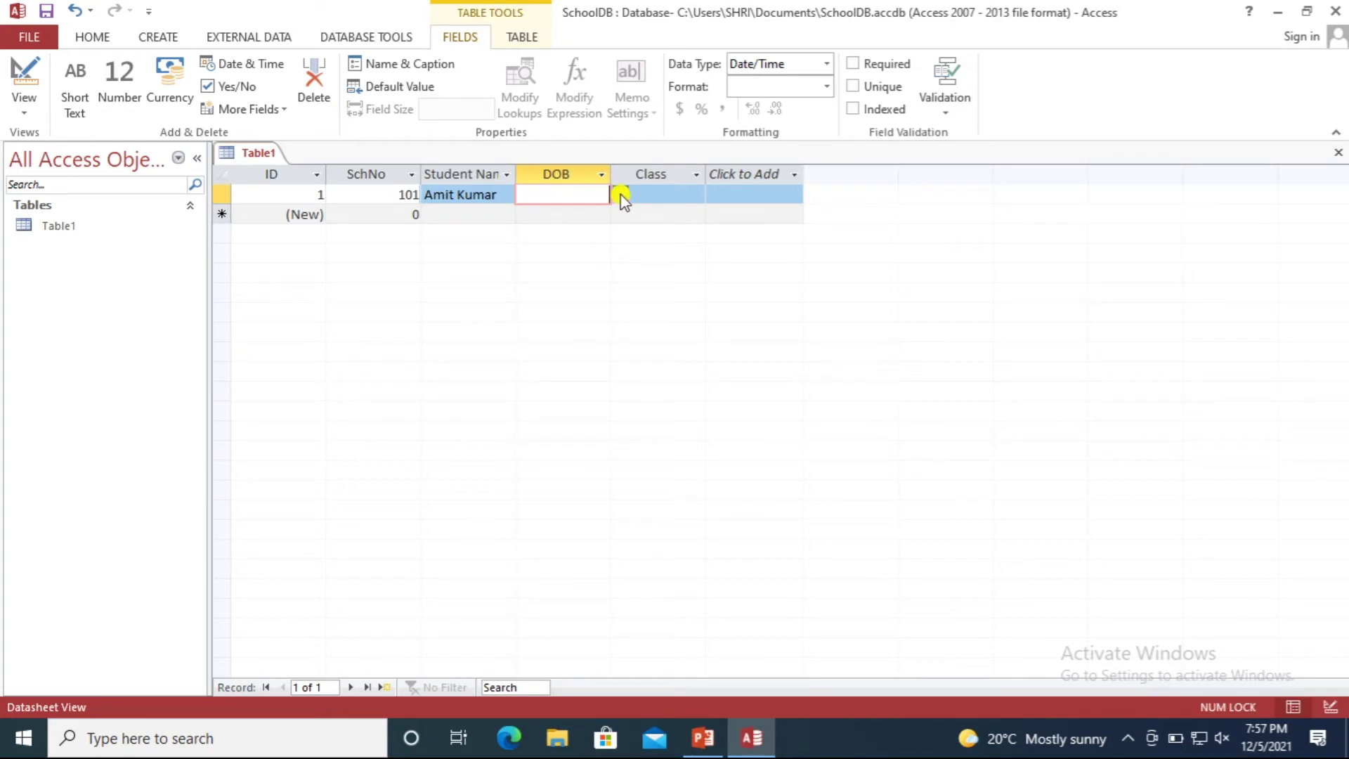
Set the first record's DOB to 8/17/2021 via the date picker and Class to 8.
left_click(621, 195)
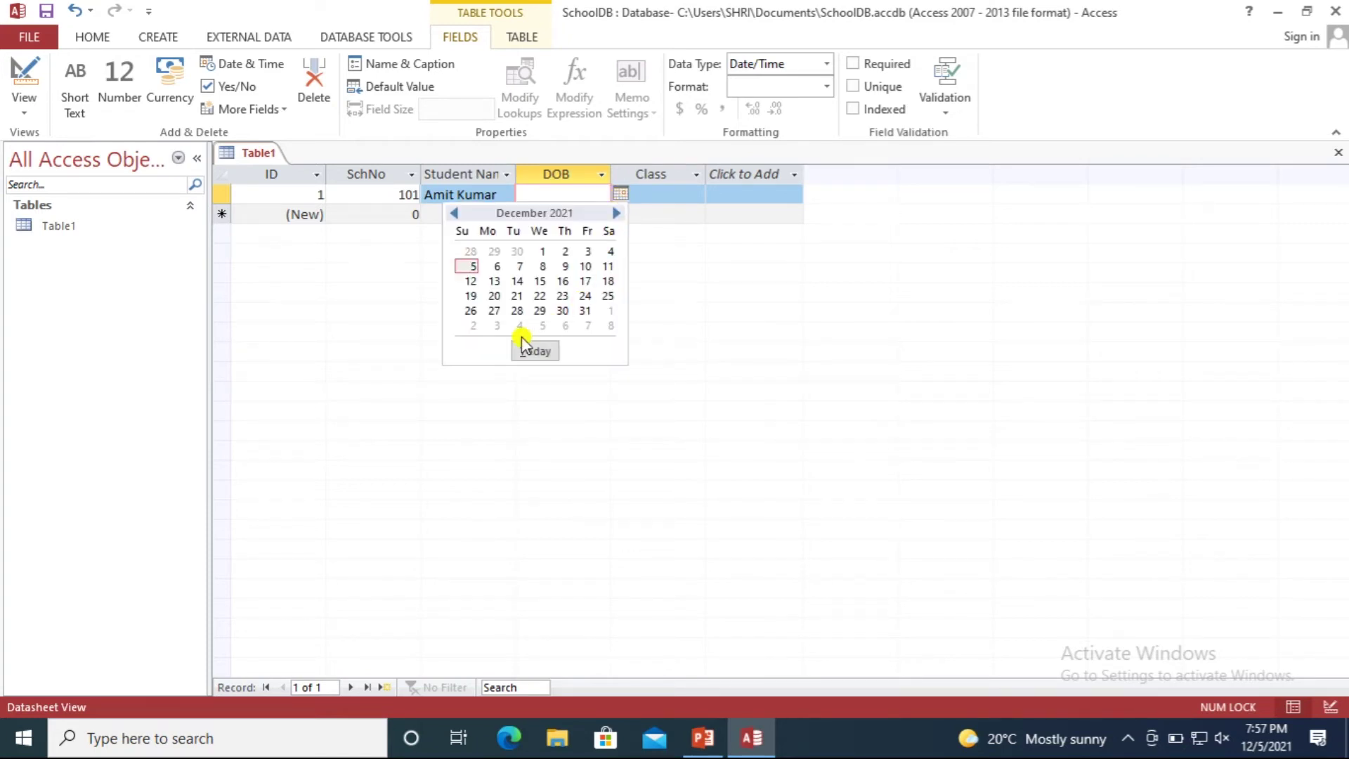
left_click(453, 213)
left_click(453, 214)
left_click(453, 214)
left_click(453, 214)
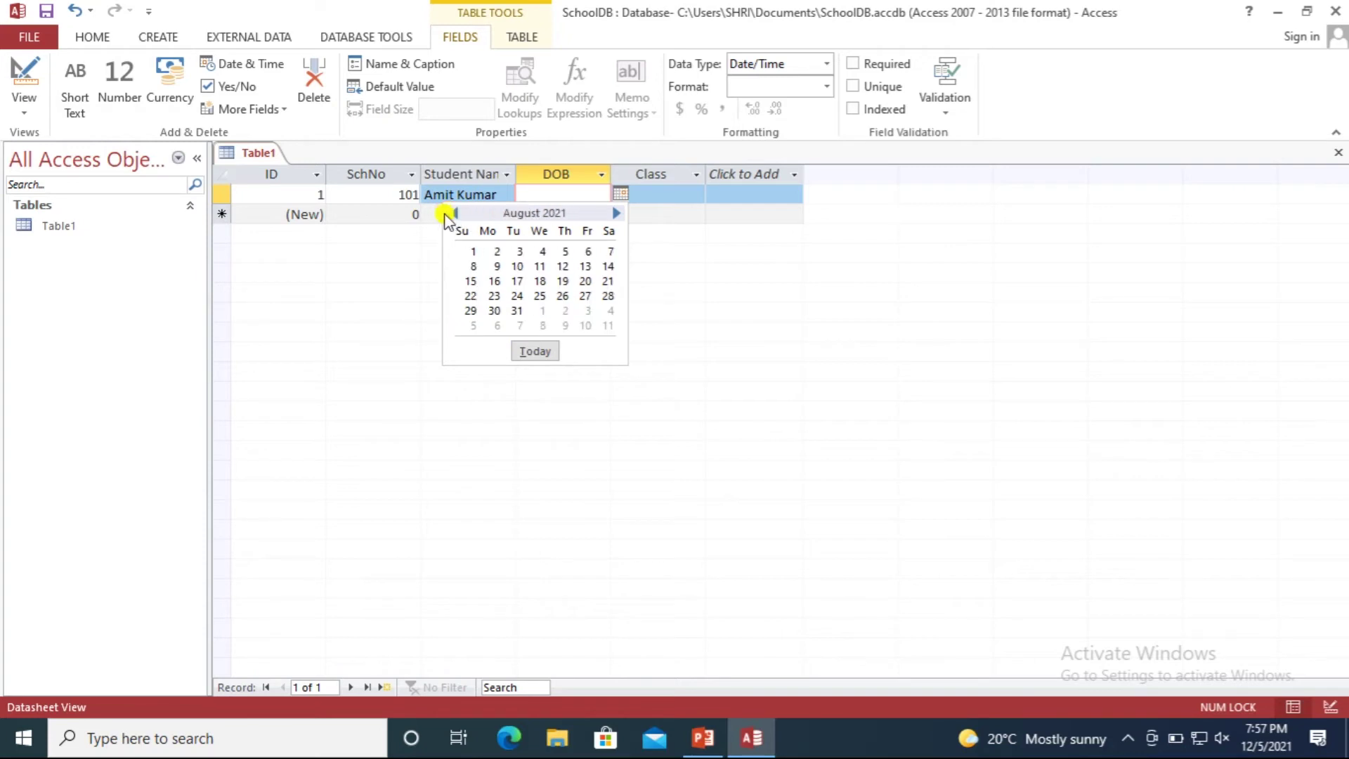
left_click(517, 281)
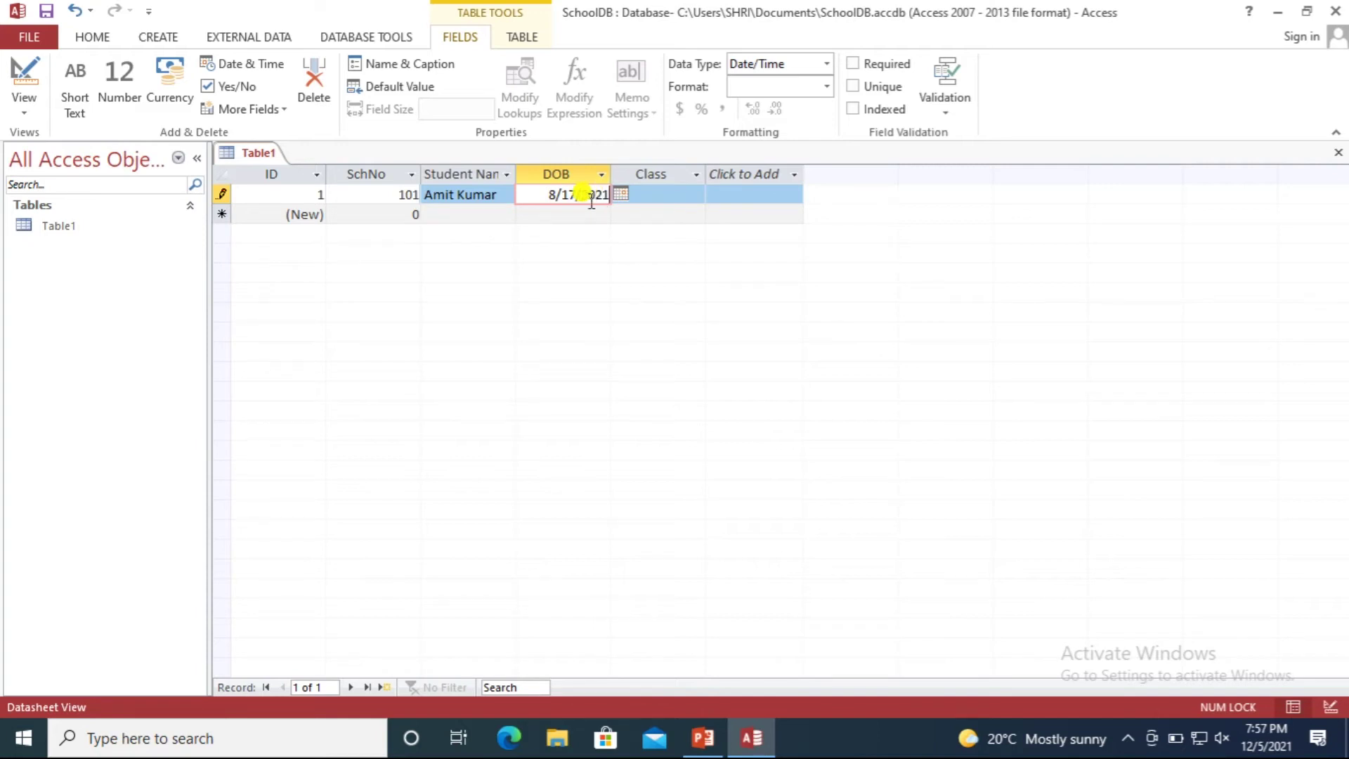
left_click(658, 194)
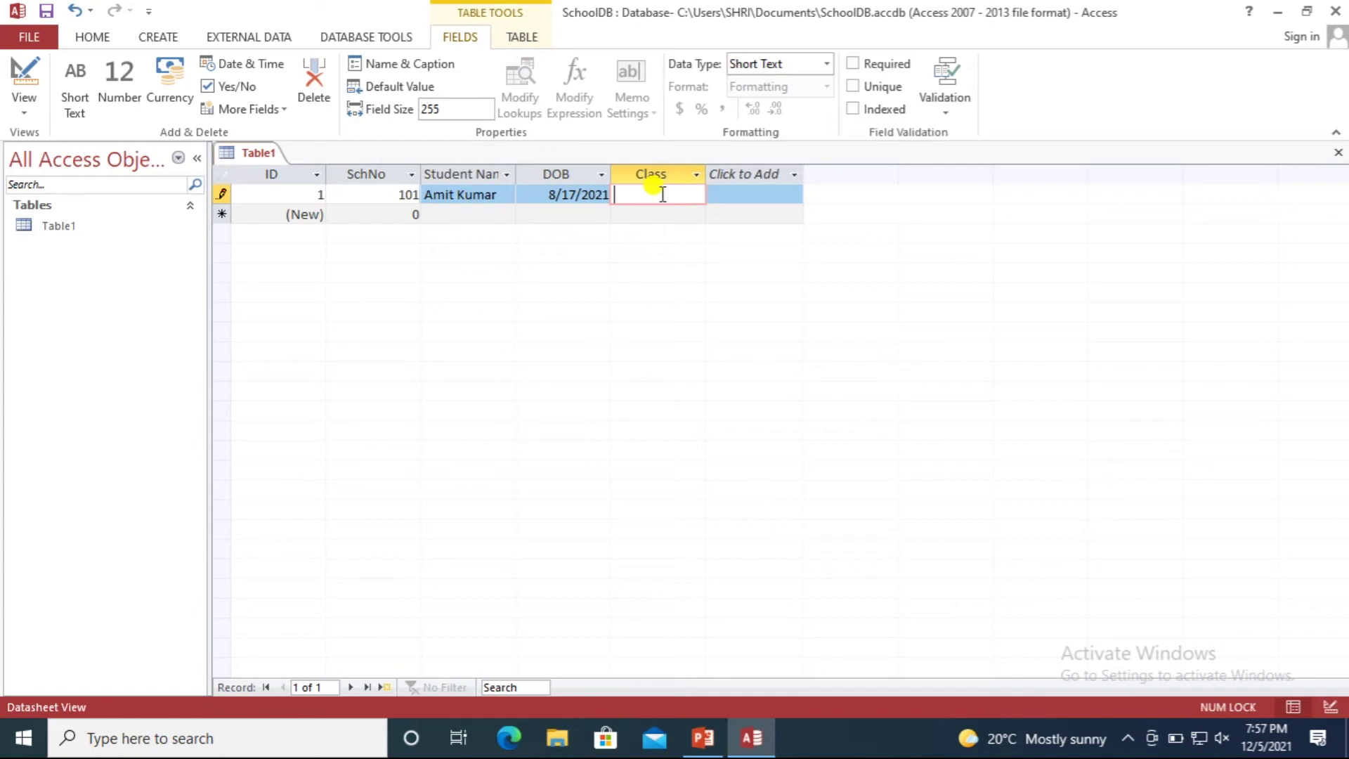
type("8")
key("Down")
key("Left")
key("Left")
key("Left")
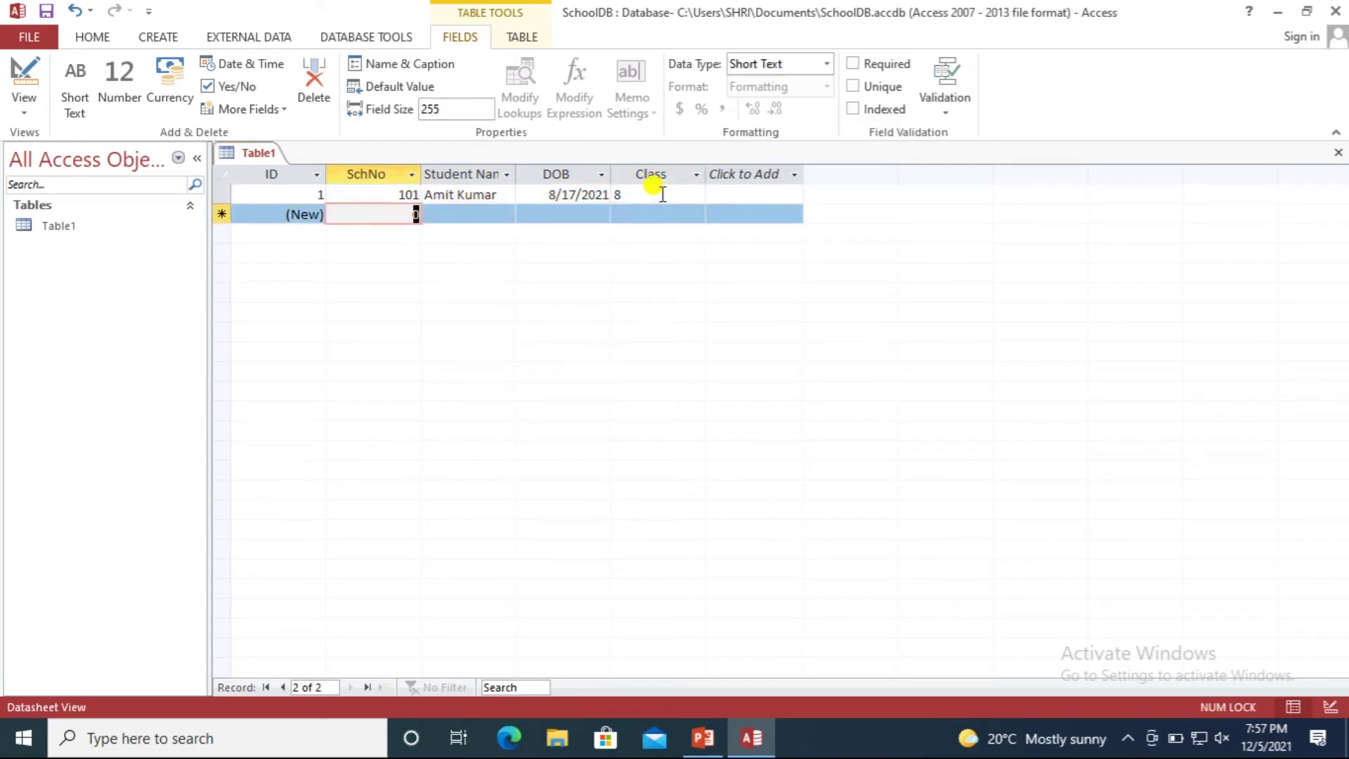
Replace the default 0 with SchNo 102 in the new row.
left_click(376, 195)
left_click(454, 194)
left_click(546, 188)
left_click(410, 215)
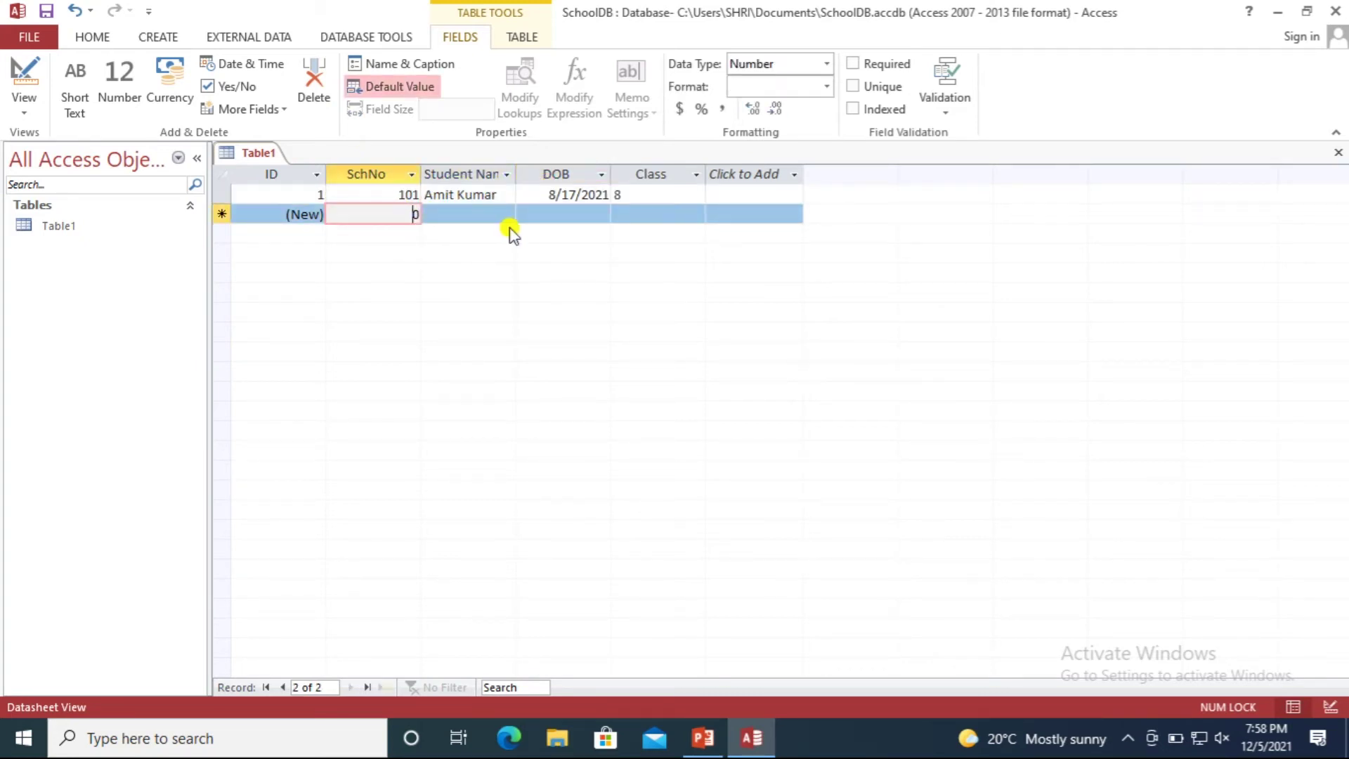
key("Delete")
type("102")
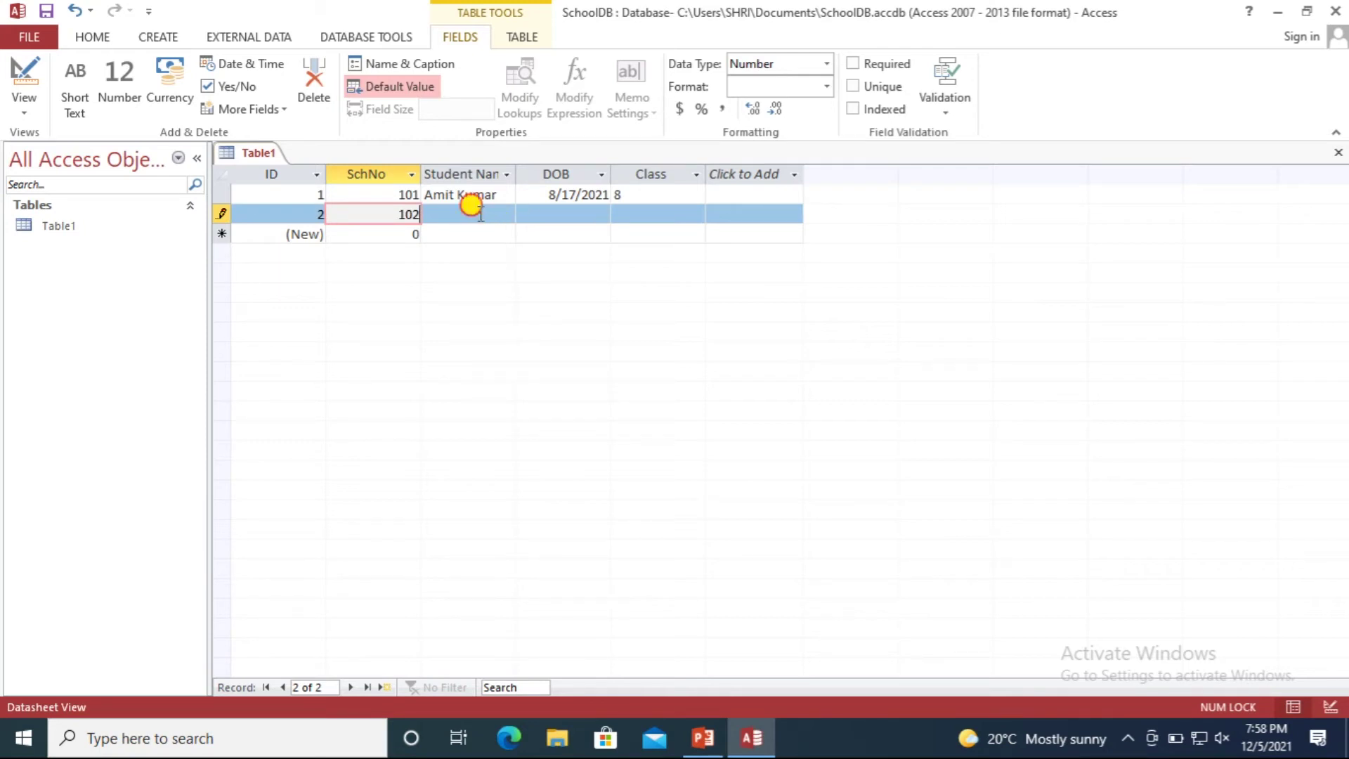
Enter the student's name, DOB 12/24/2021 from the calendar and Class 7, then save the record.
left_click(480, 213)
type("R")
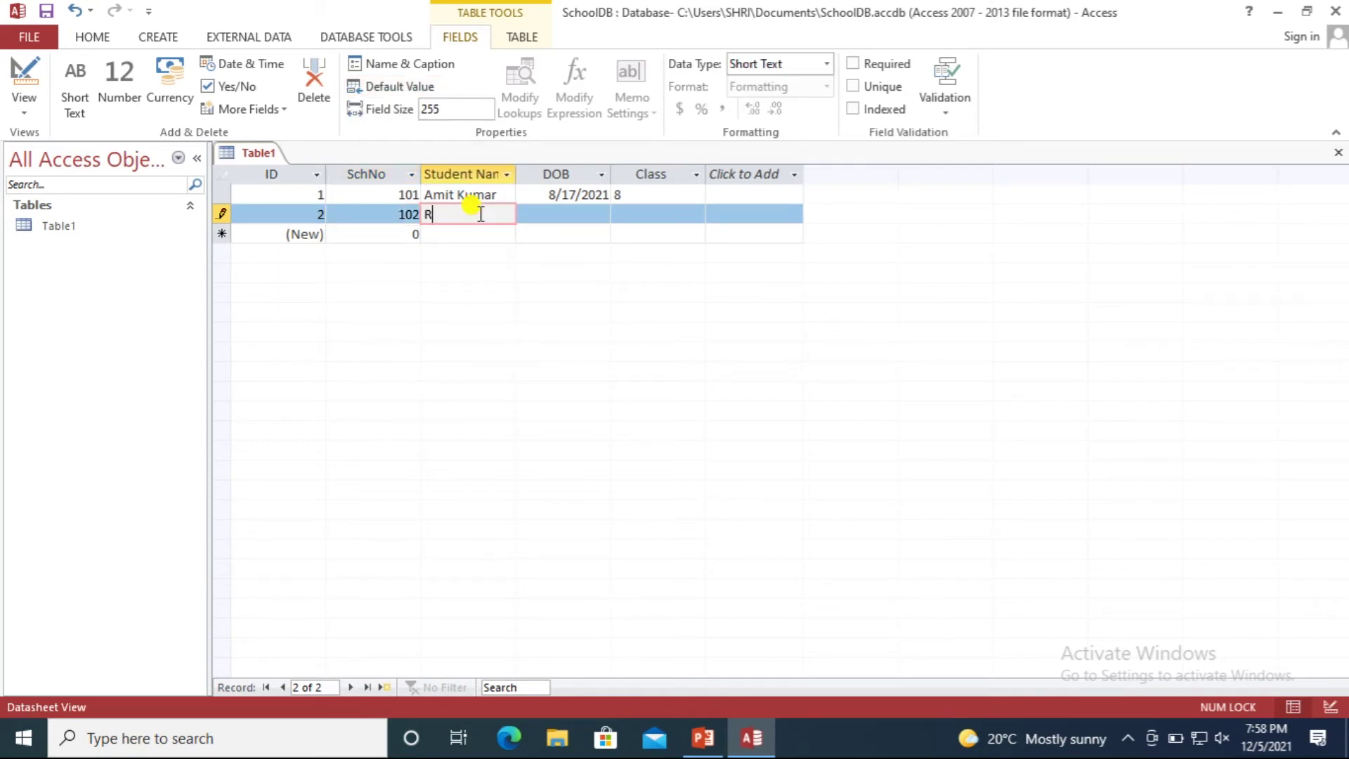
type("ohit")
left_click(573, 213)
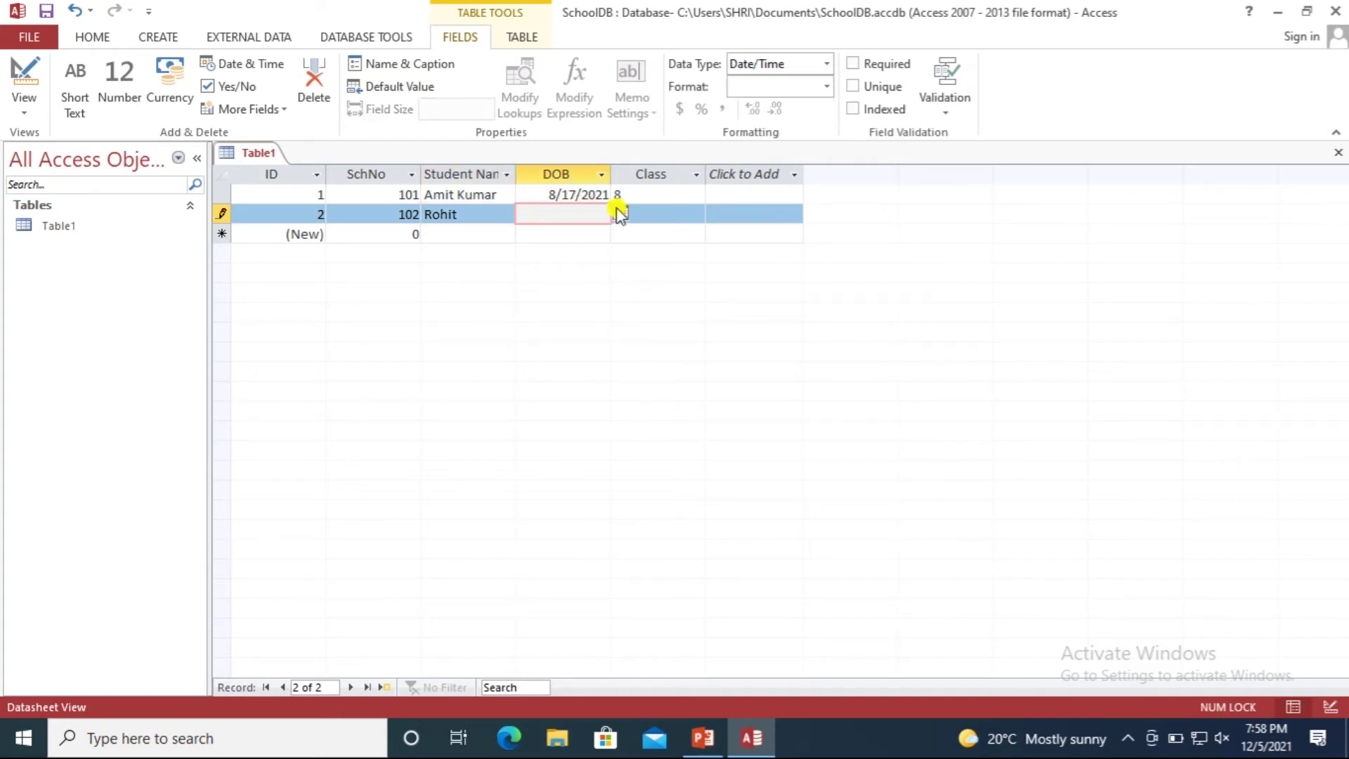
left_click(619, 213)
left_click(600, 314)
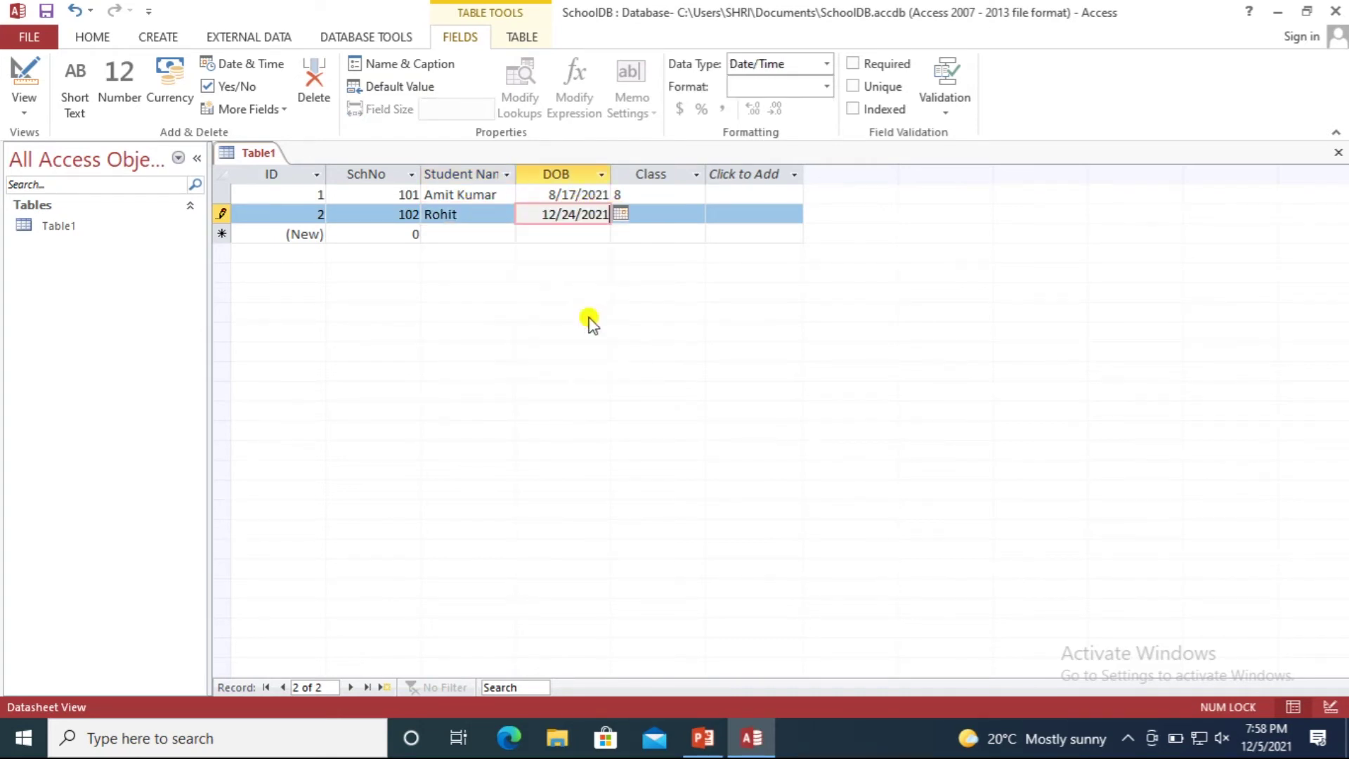
left_click(680, 223)
type("7")
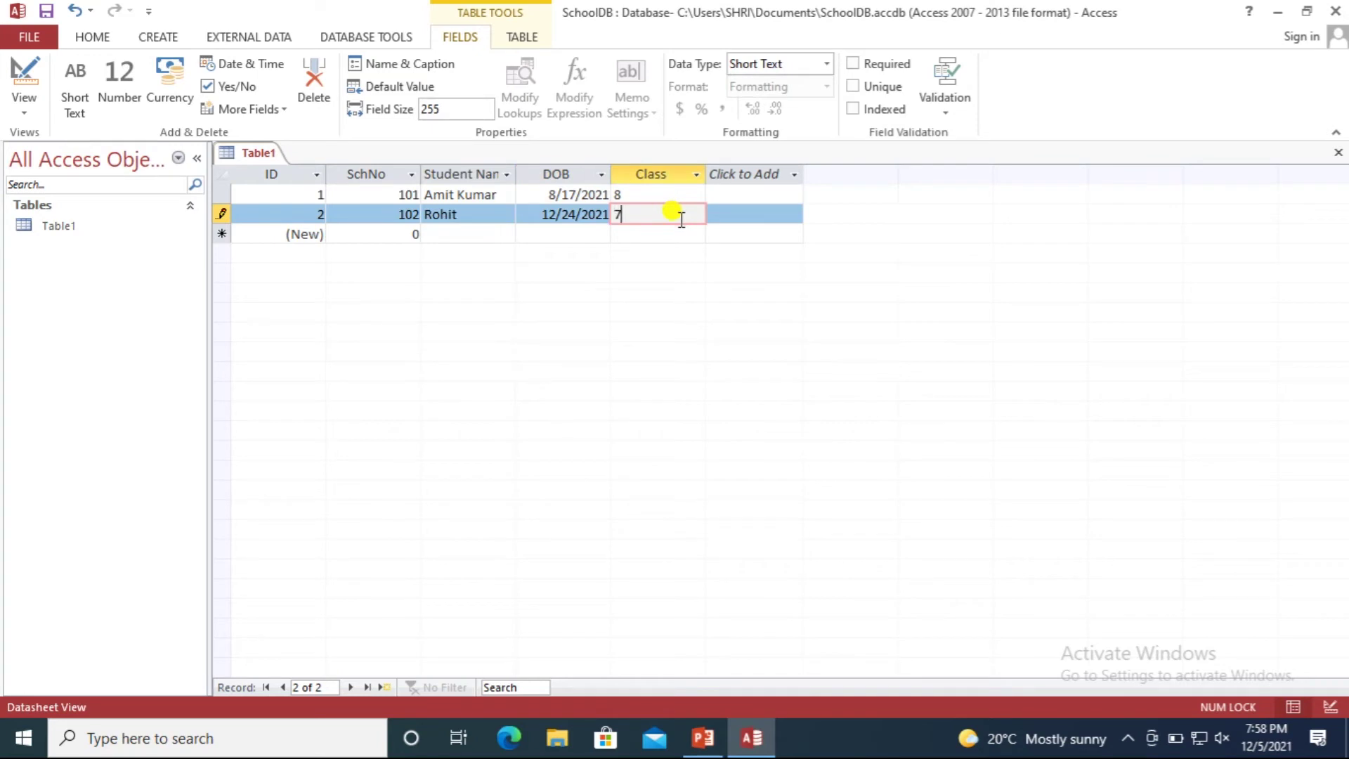
left_click(640, 239)
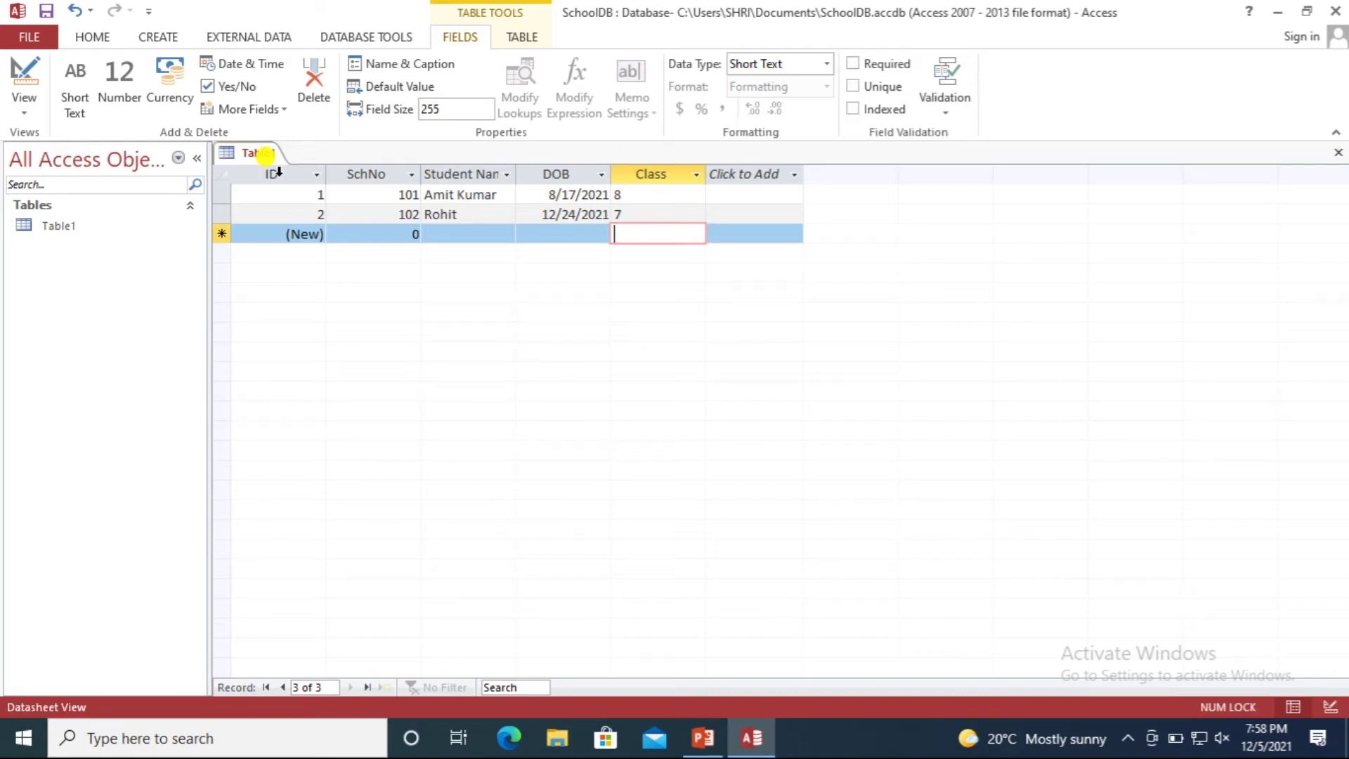
left_click(430, 194)
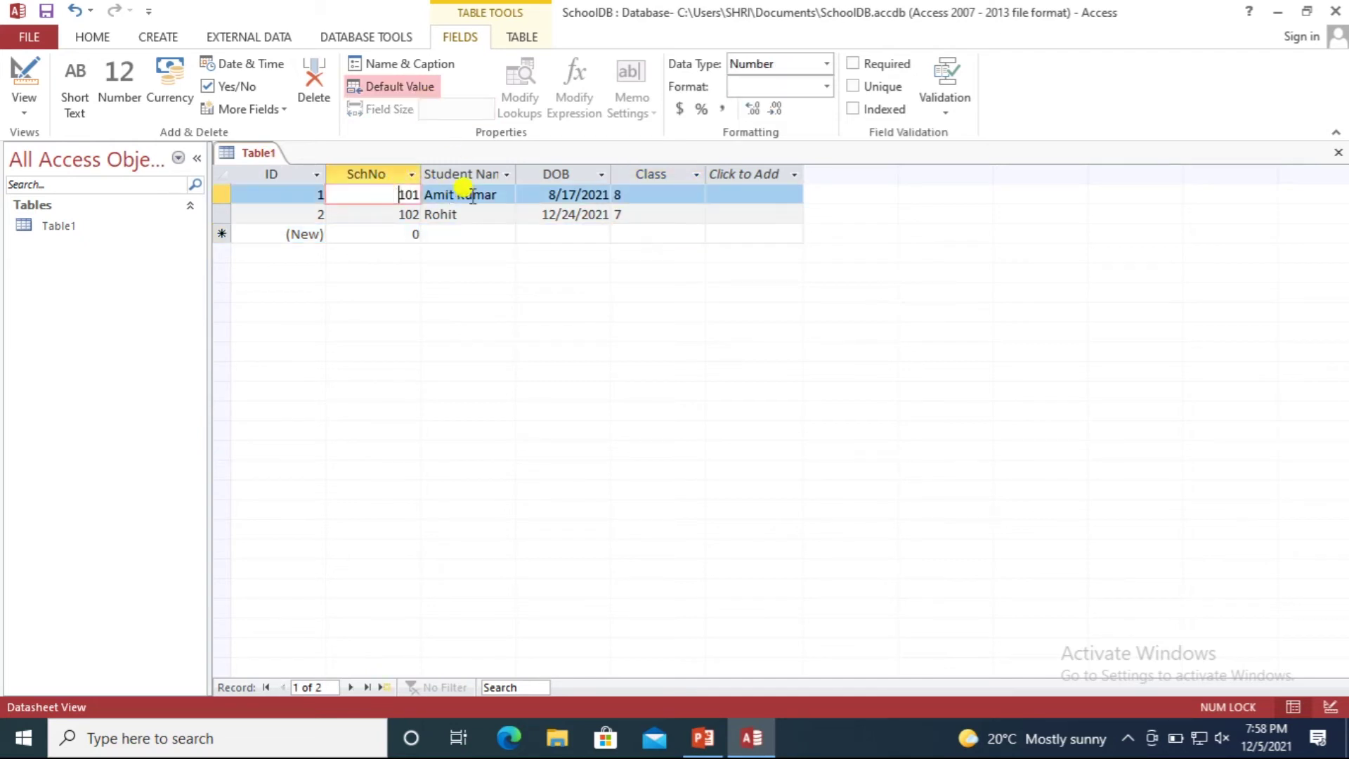
left_click(340, 198)
left_click_drag(339, 197, 406, 185)
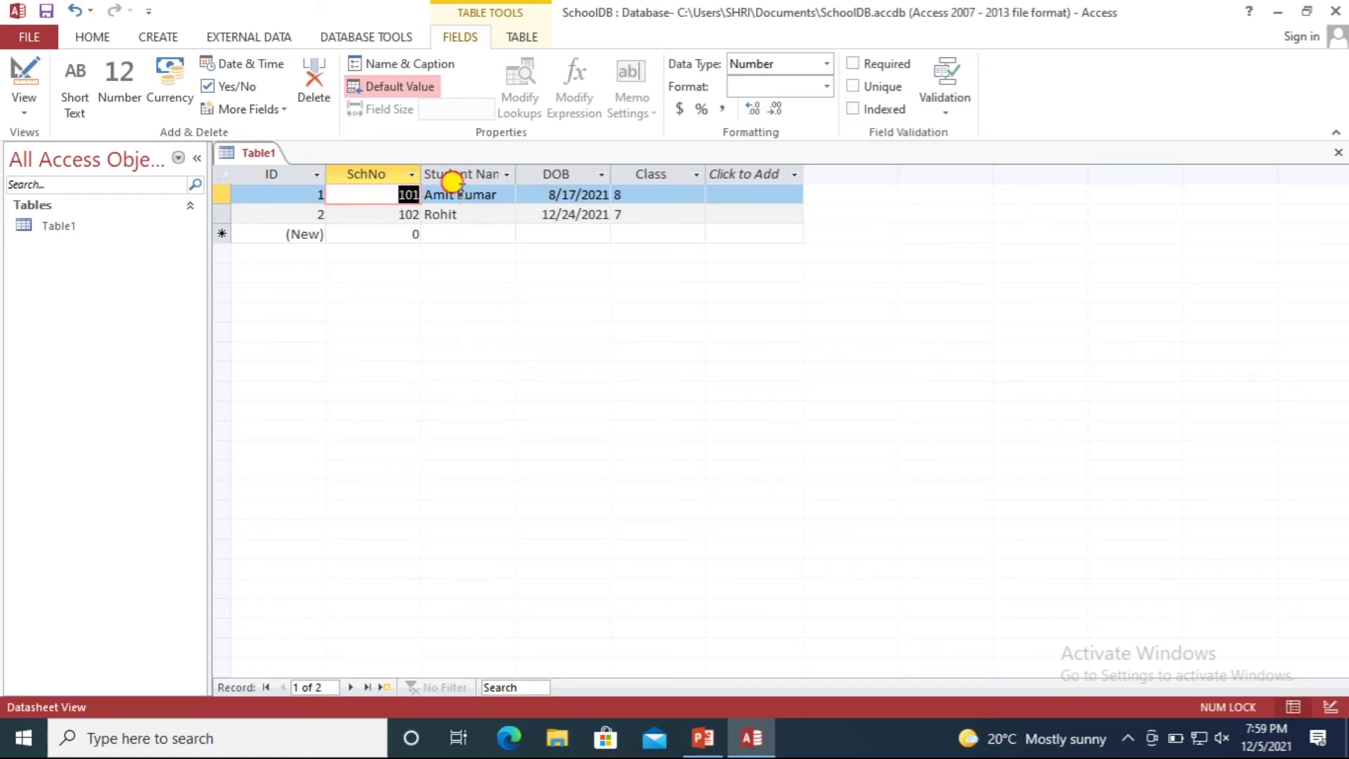
double_click(468, 194)
left_click(356, 174)
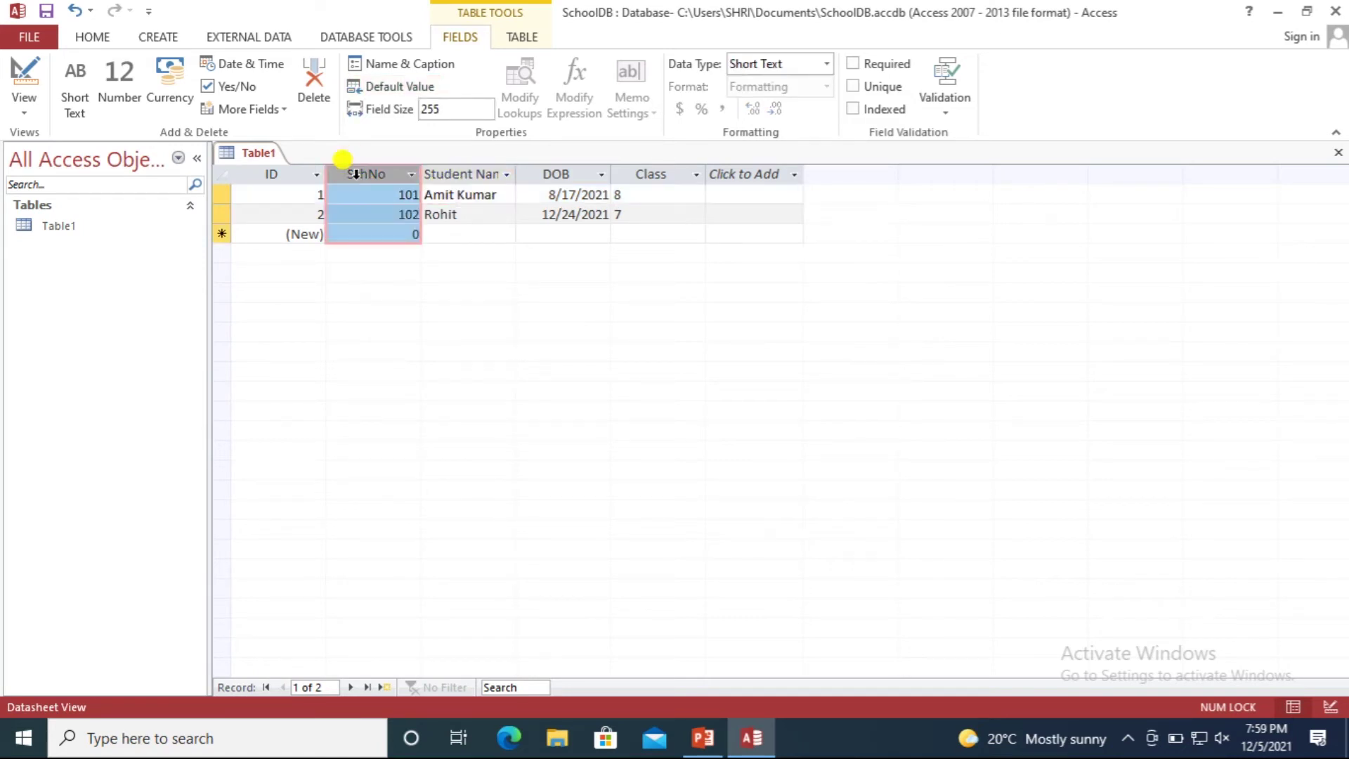
left_click_drag(388, 194, 445, 189)
left_click(231, 195)
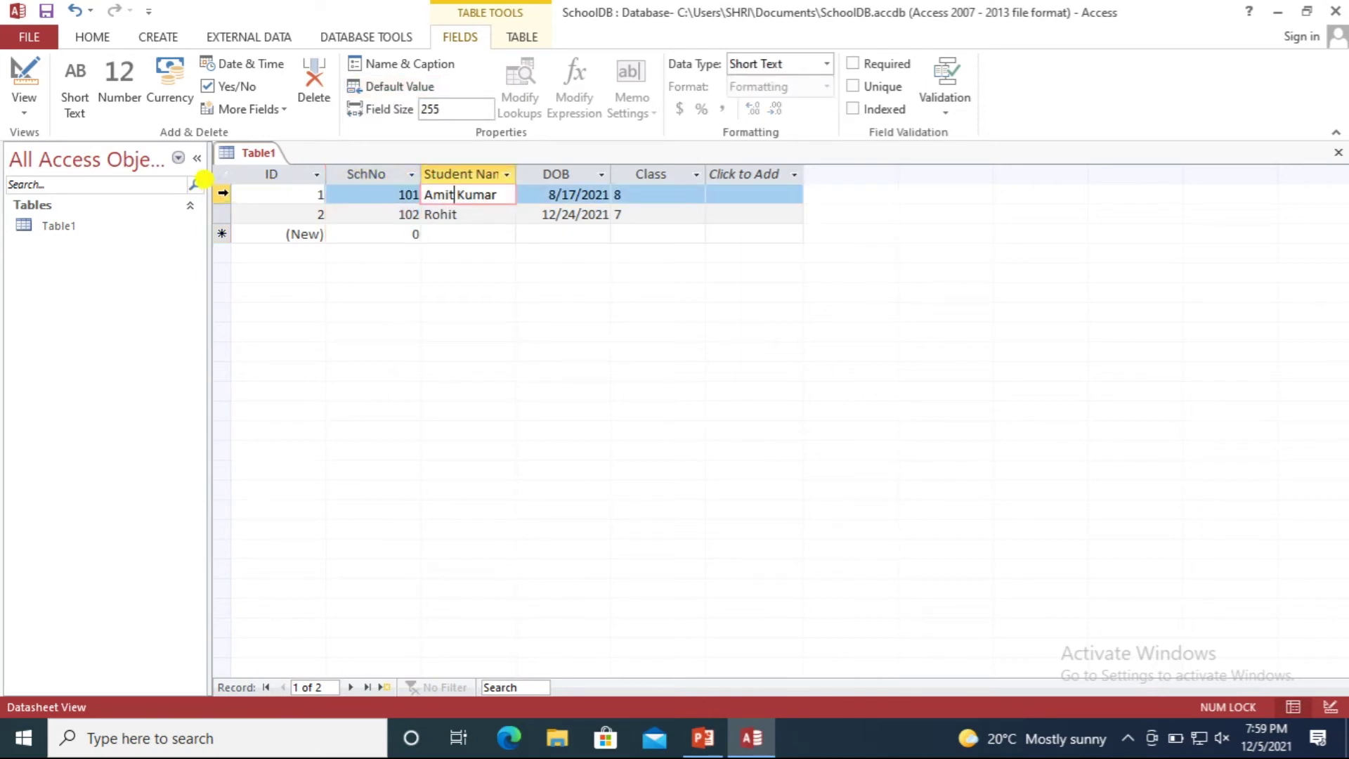
key("Down")
key("Up")
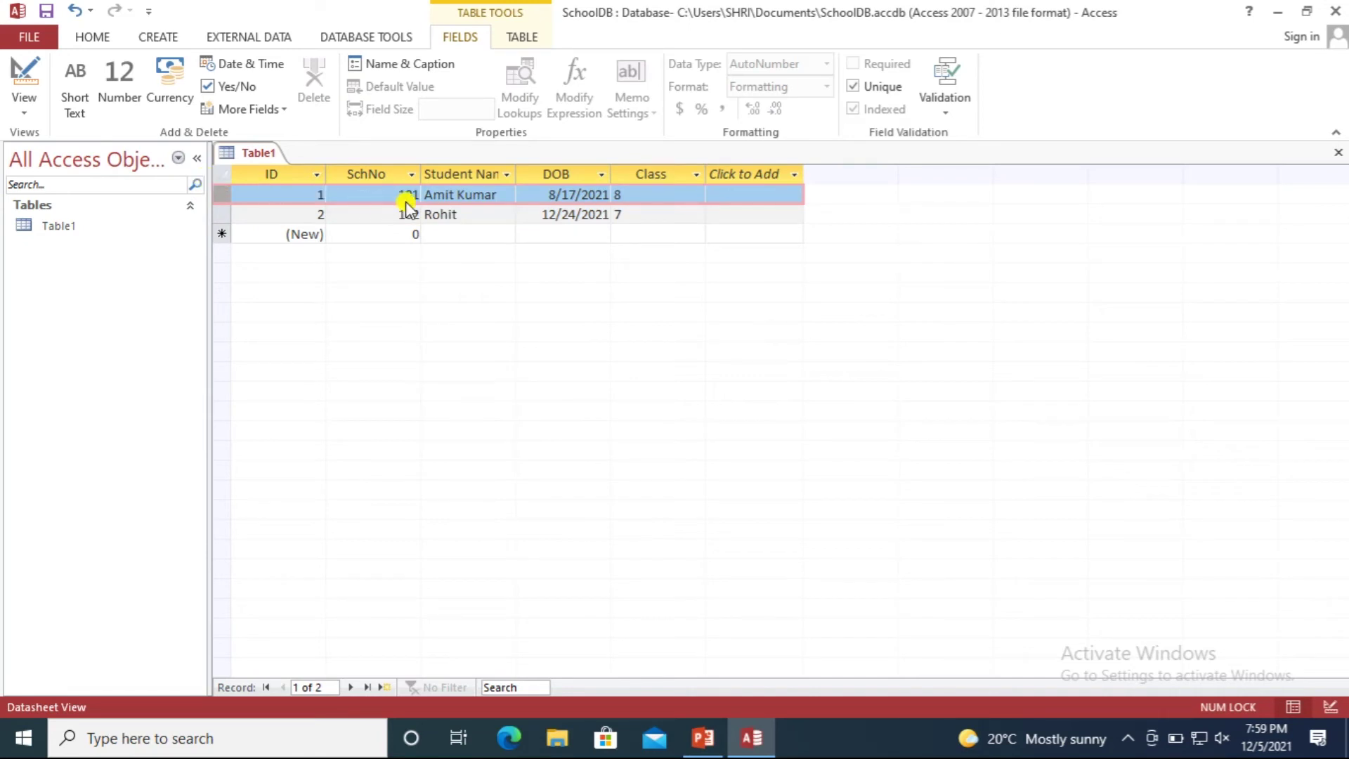
left_click(400, 194)
left_click(425, 195)
left_click(566, 195)
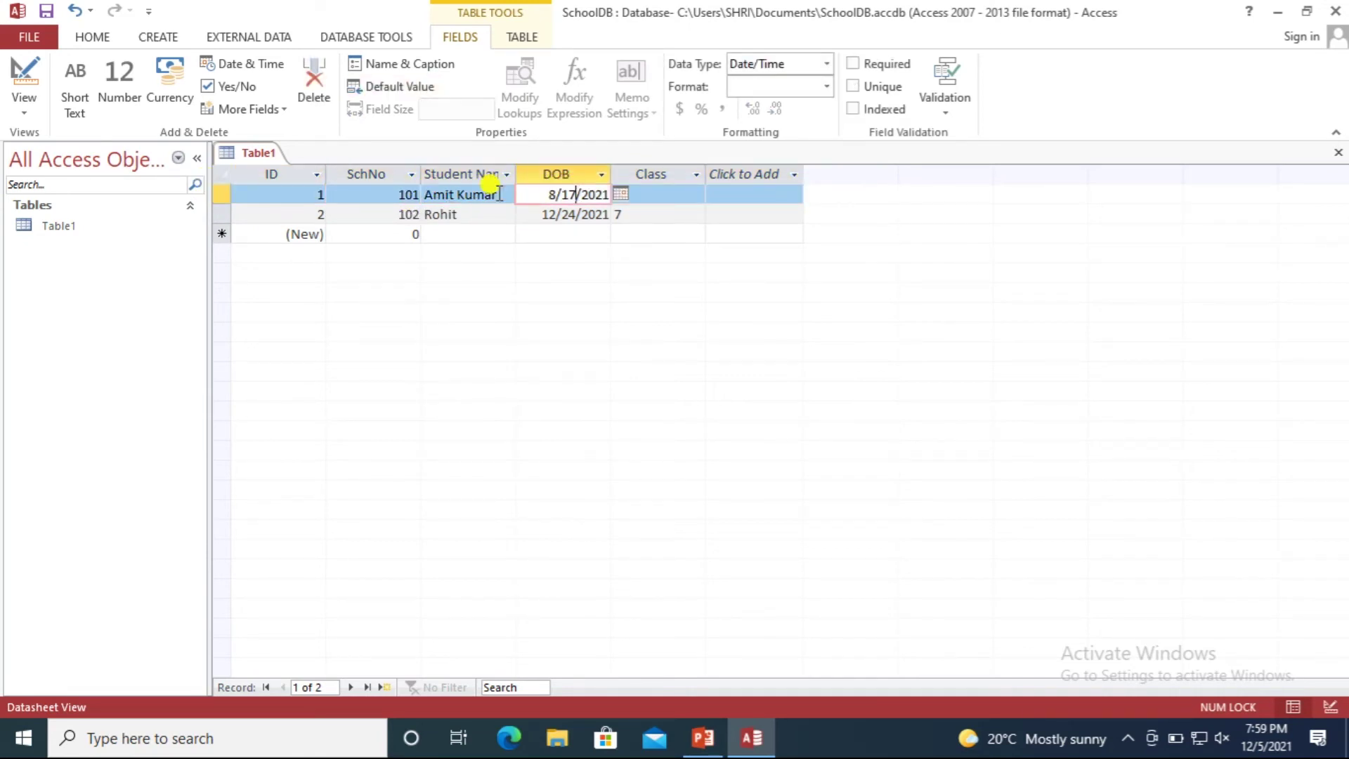
left_click(432, 194)
left_click(402, 194)
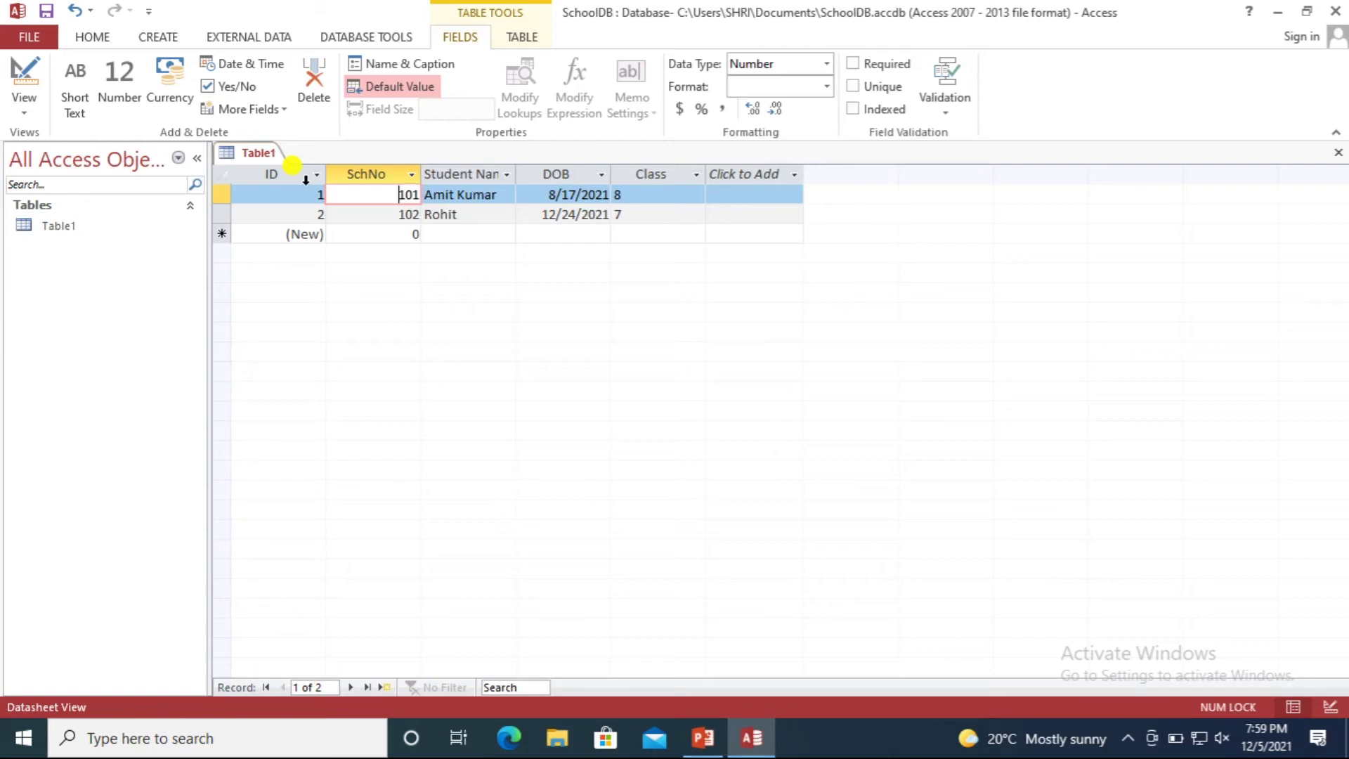
left_click(318, 198)
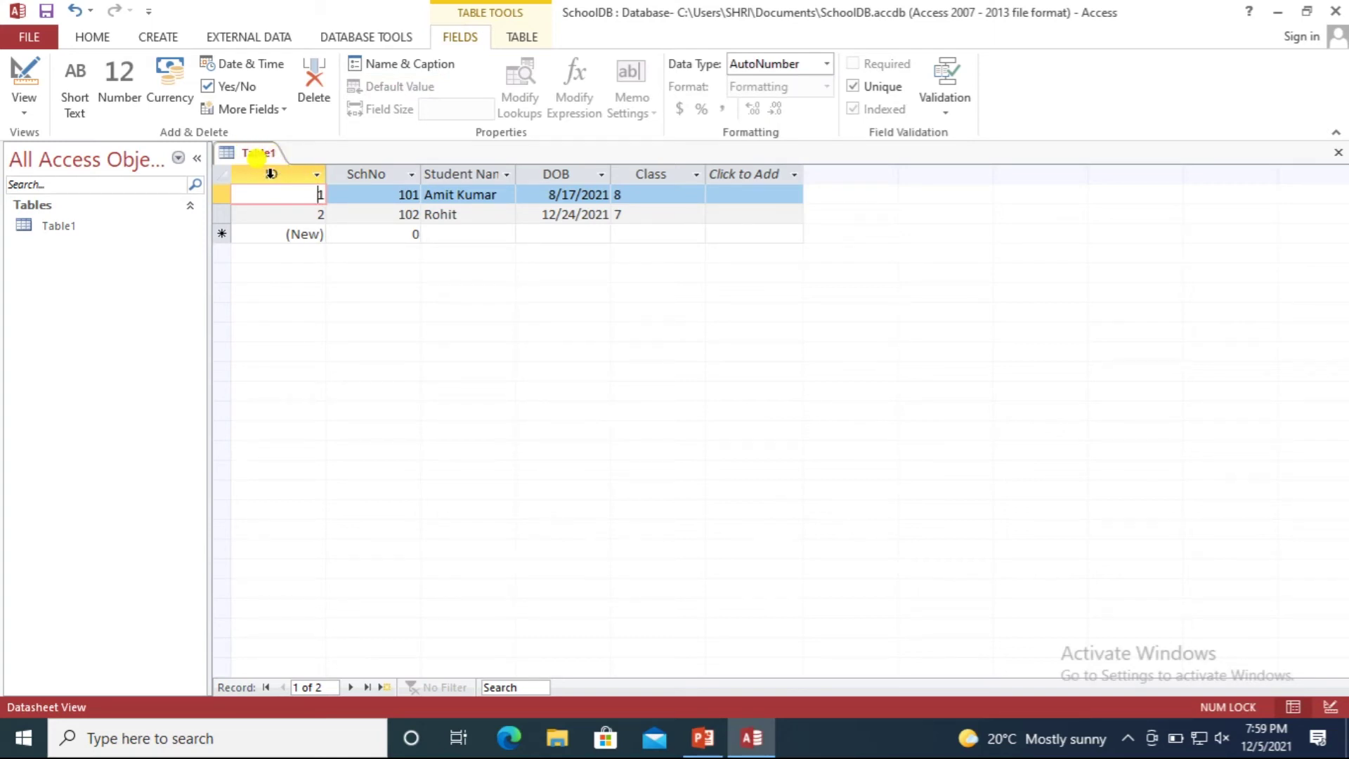
left_click(270, 170)
right_click(268, 170)
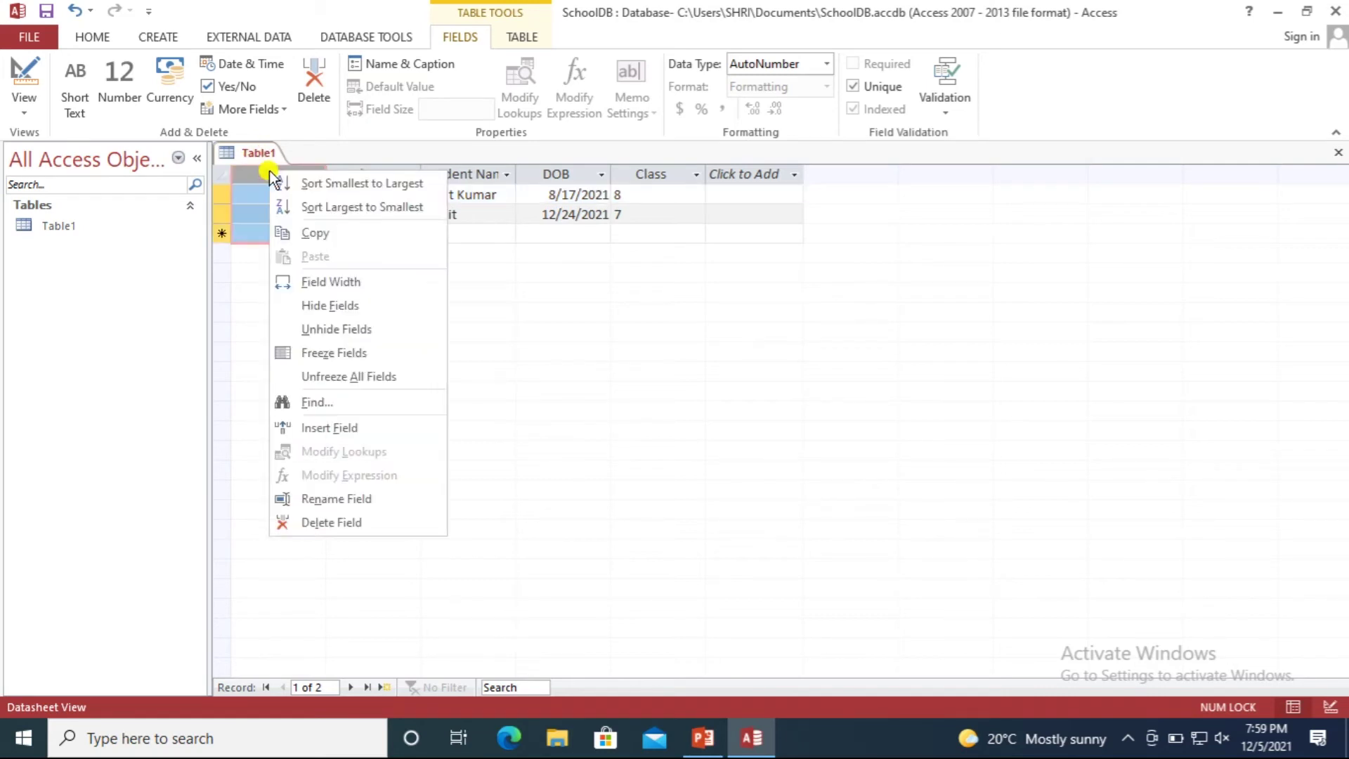
left_click(322, 523)
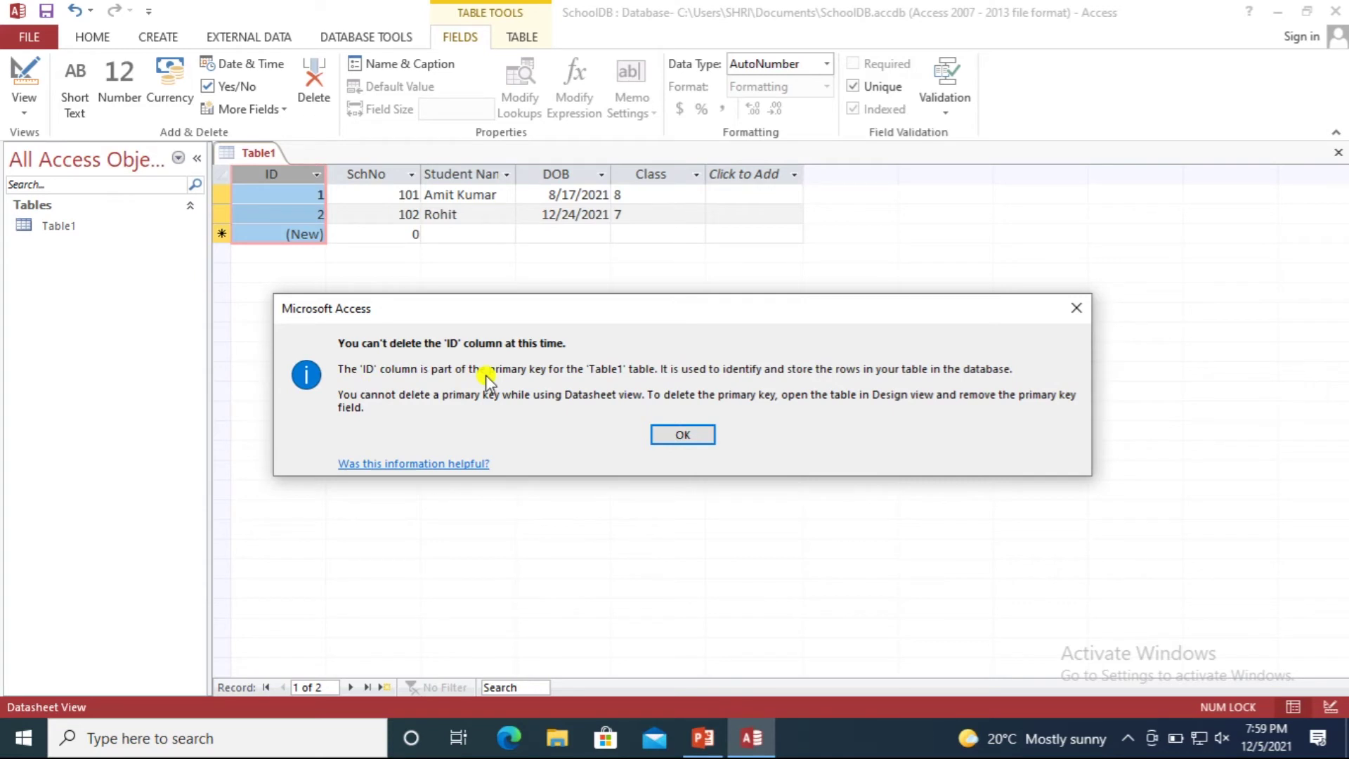
left_click(397, 213)
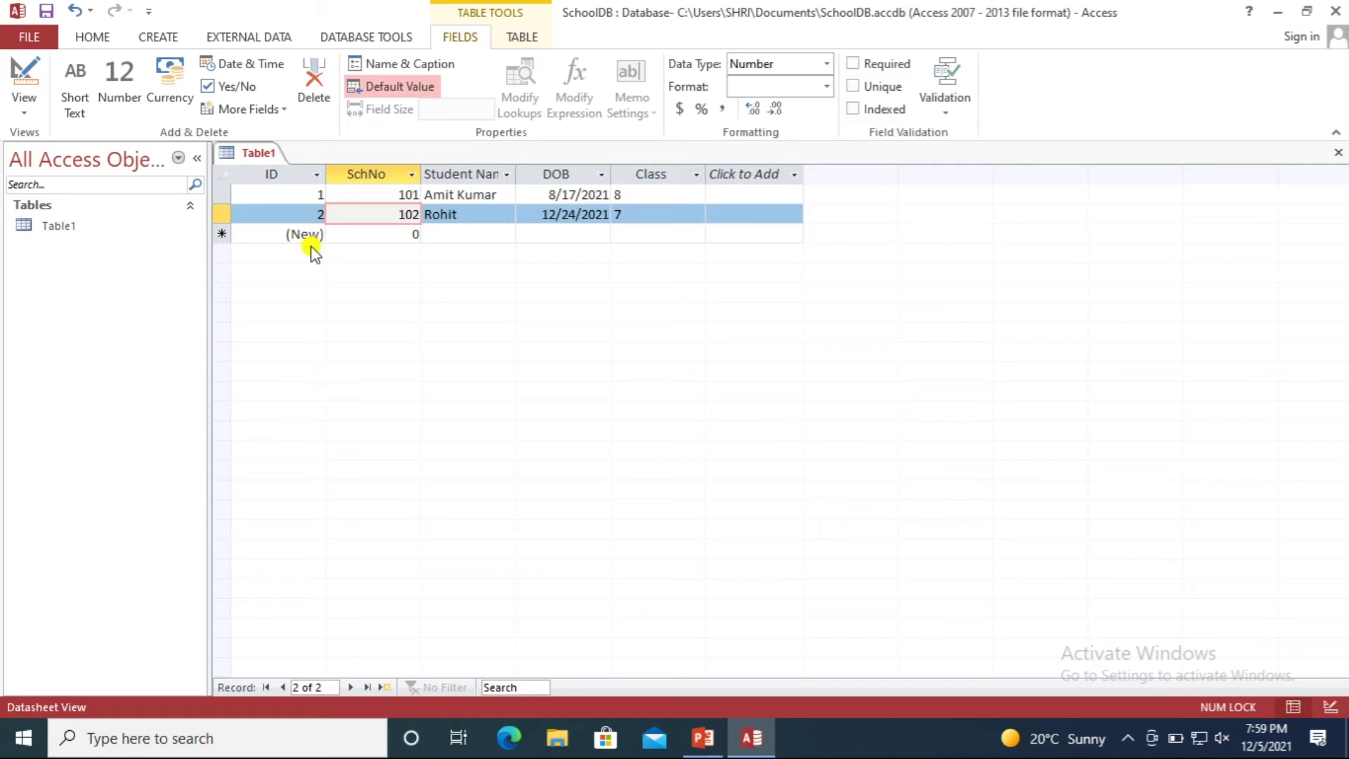
Save the student table with the name StudentIfo.
key("ctrl+s")
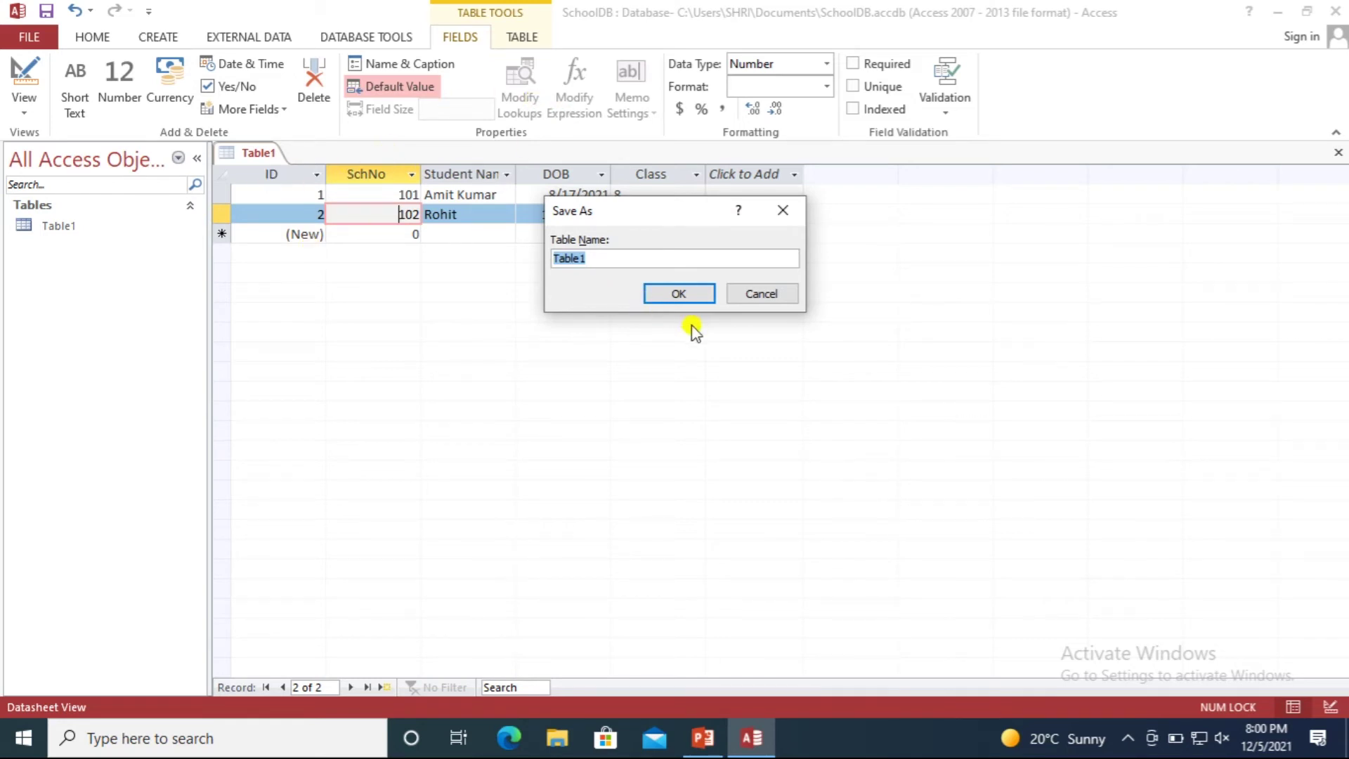
type("StudentIfo")
key("Return")
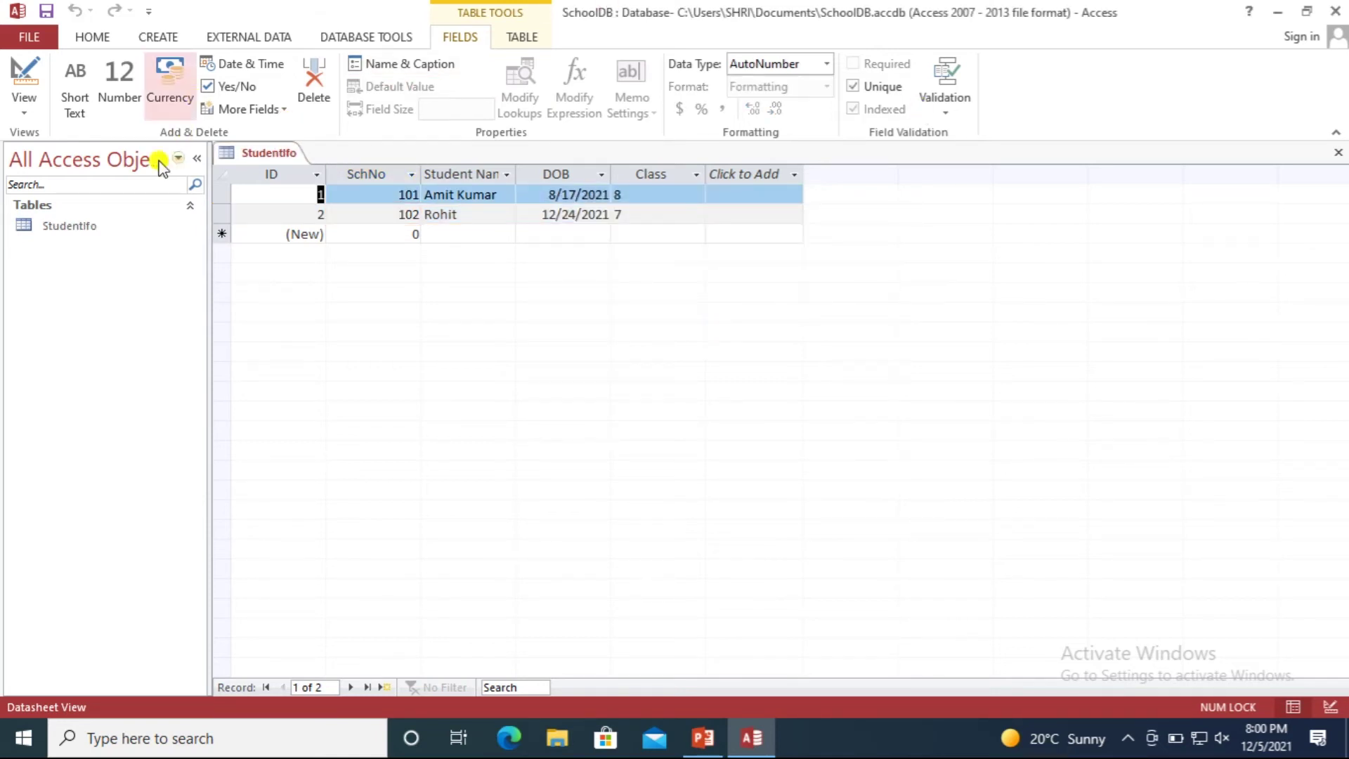
Close the StudentIfo tab and create a new Table1 with Table Design.
right_click(274, 153)
left_click(308, 190)
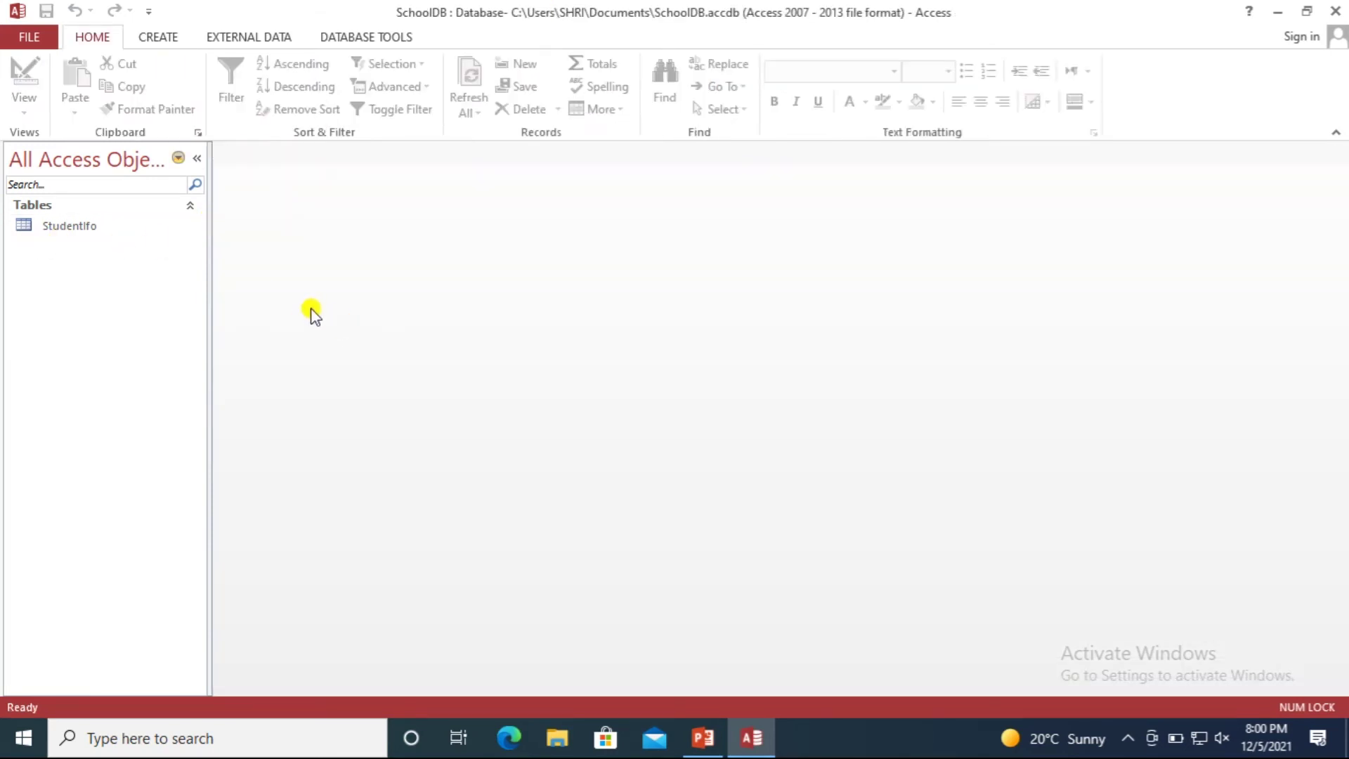
left_click(149, 39)
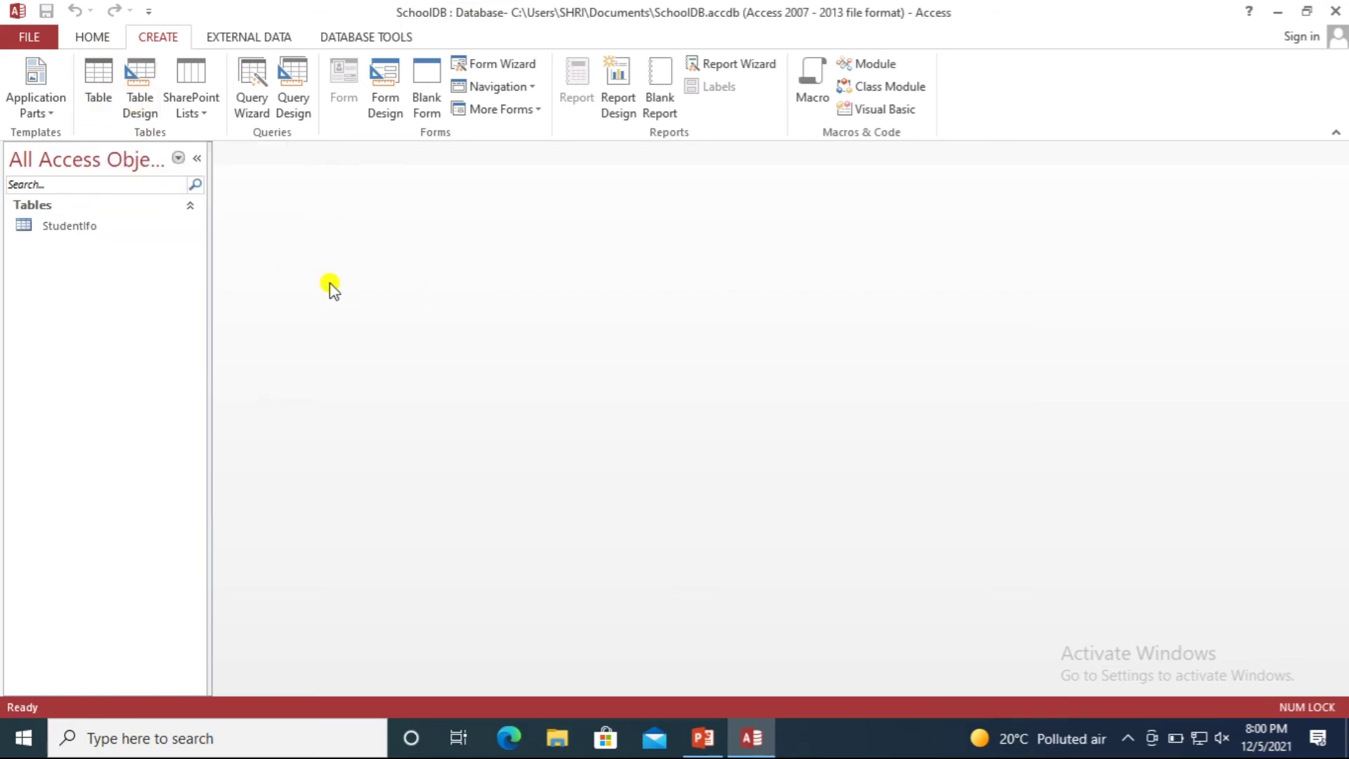
left_click(140, 86)
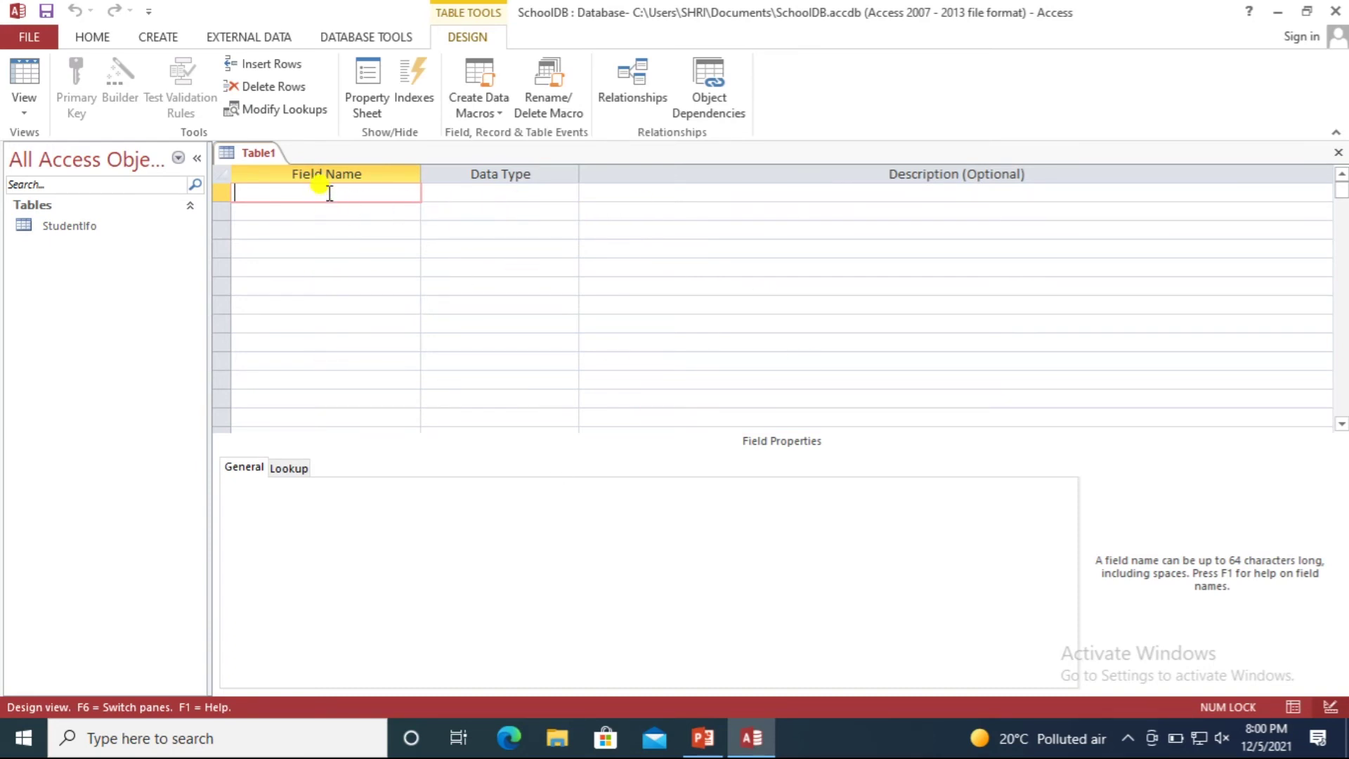
Add the first field TeacherId with Number data type.
left_click(480, 193)
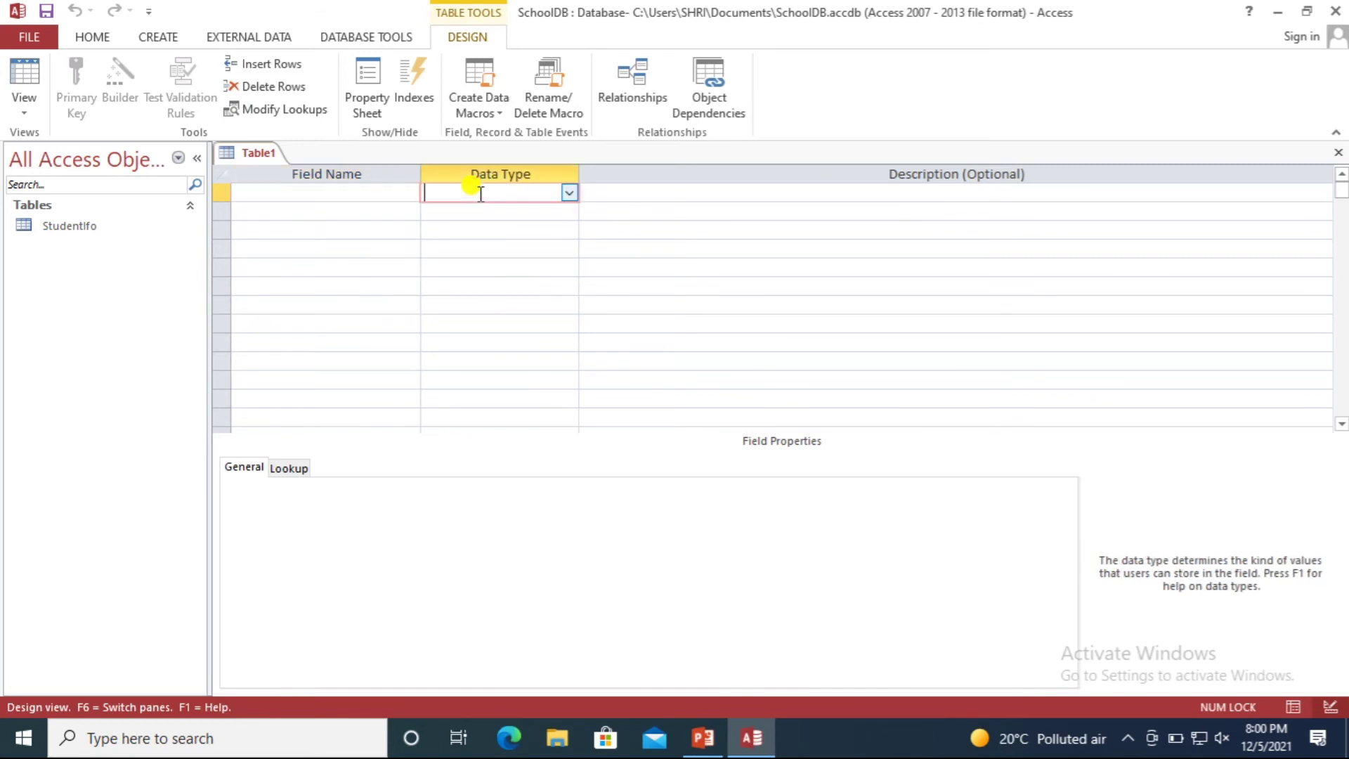
left_click(650, 190)
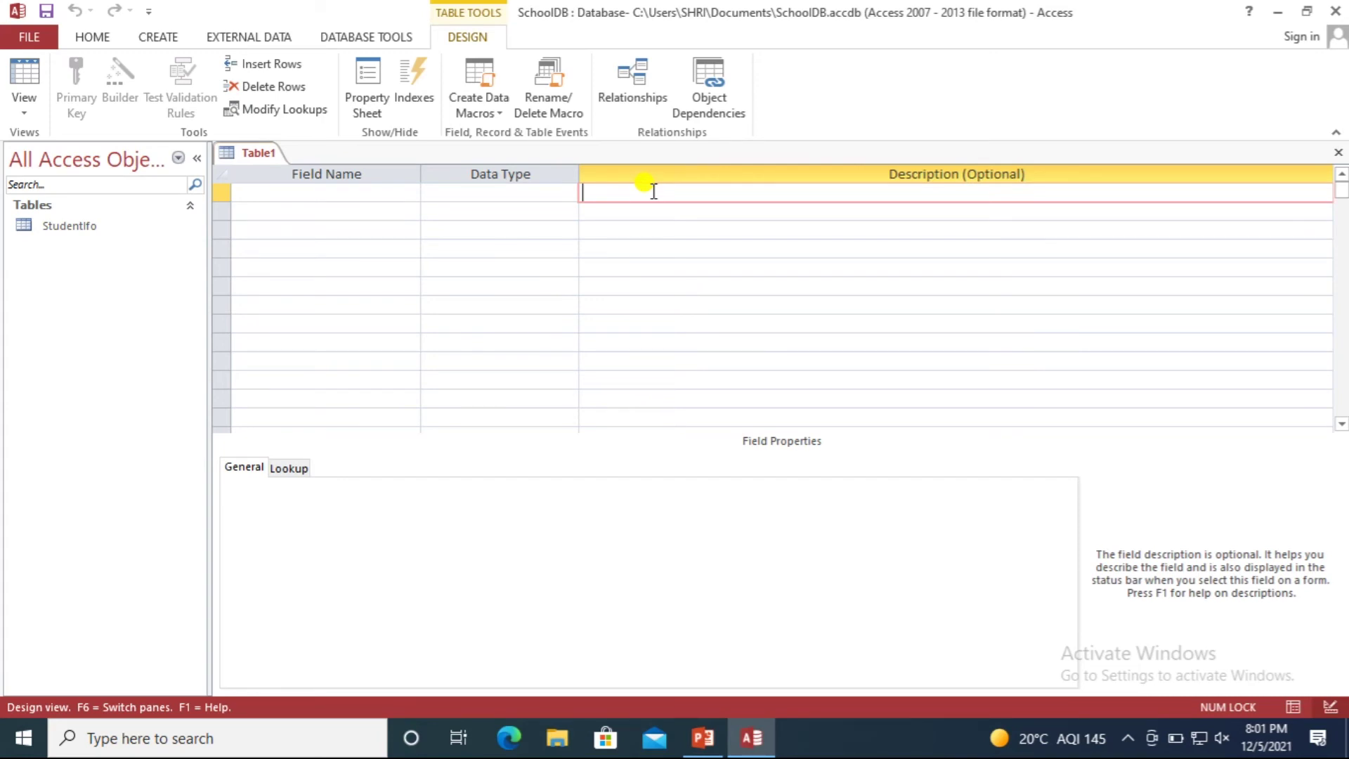
left_click(344, 191)
left_click(450, 191)
left_click(368, 189)
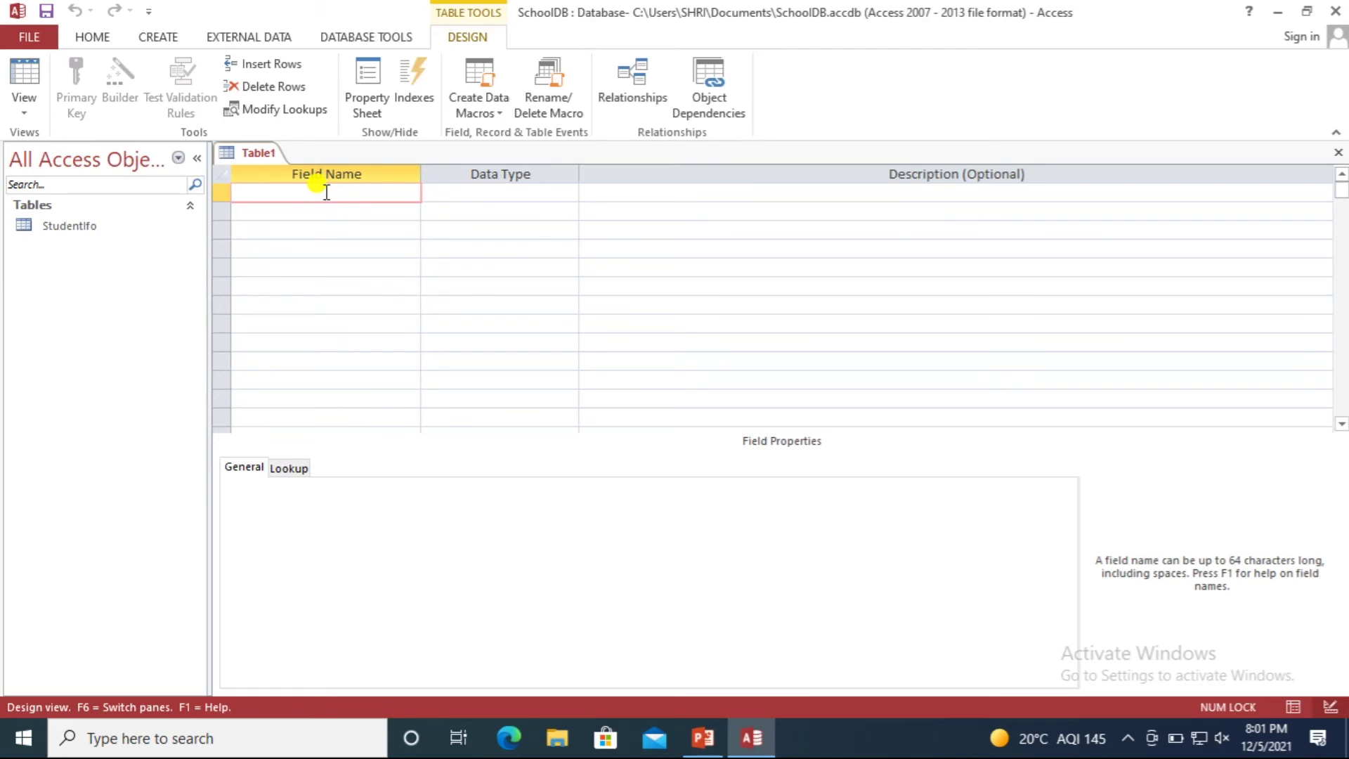
type("TeacherId")
key("Tab")
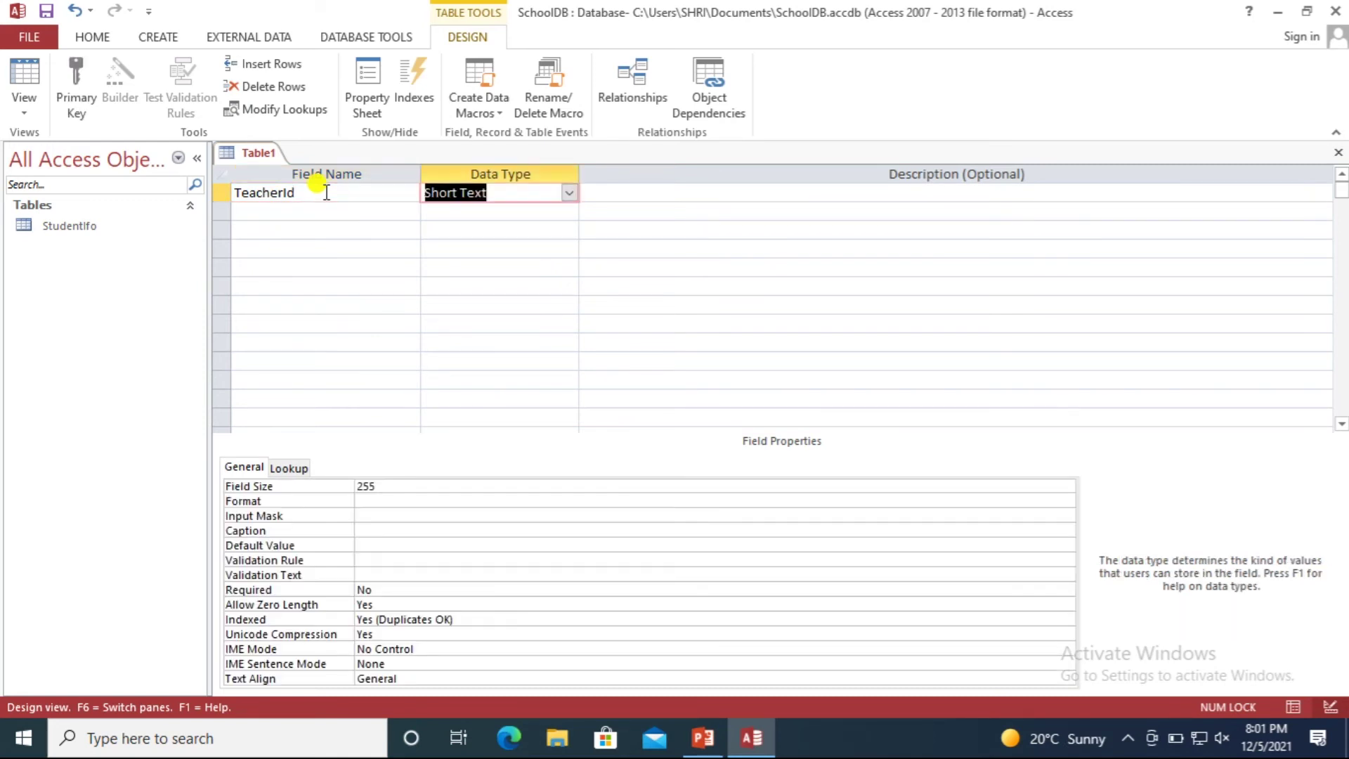
left_click(569, 193)
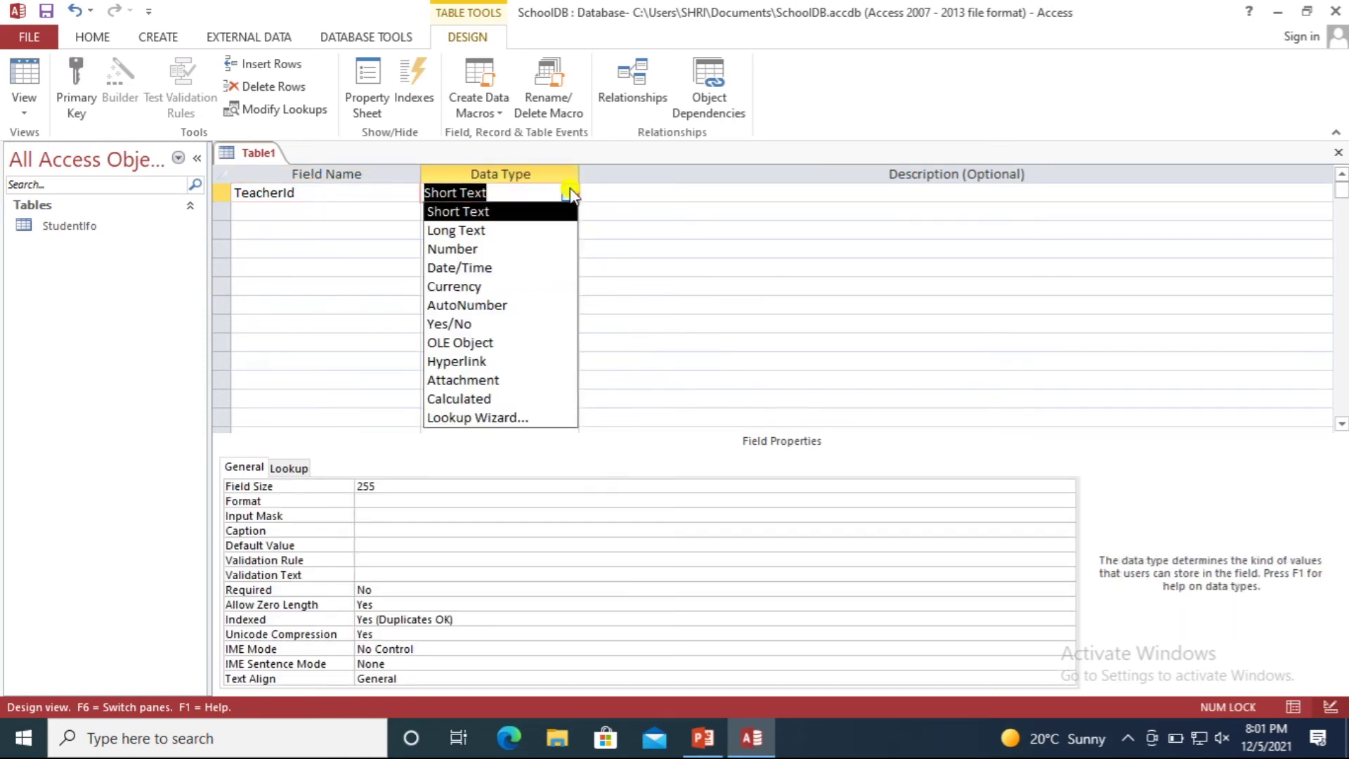
left_click(536, 249)
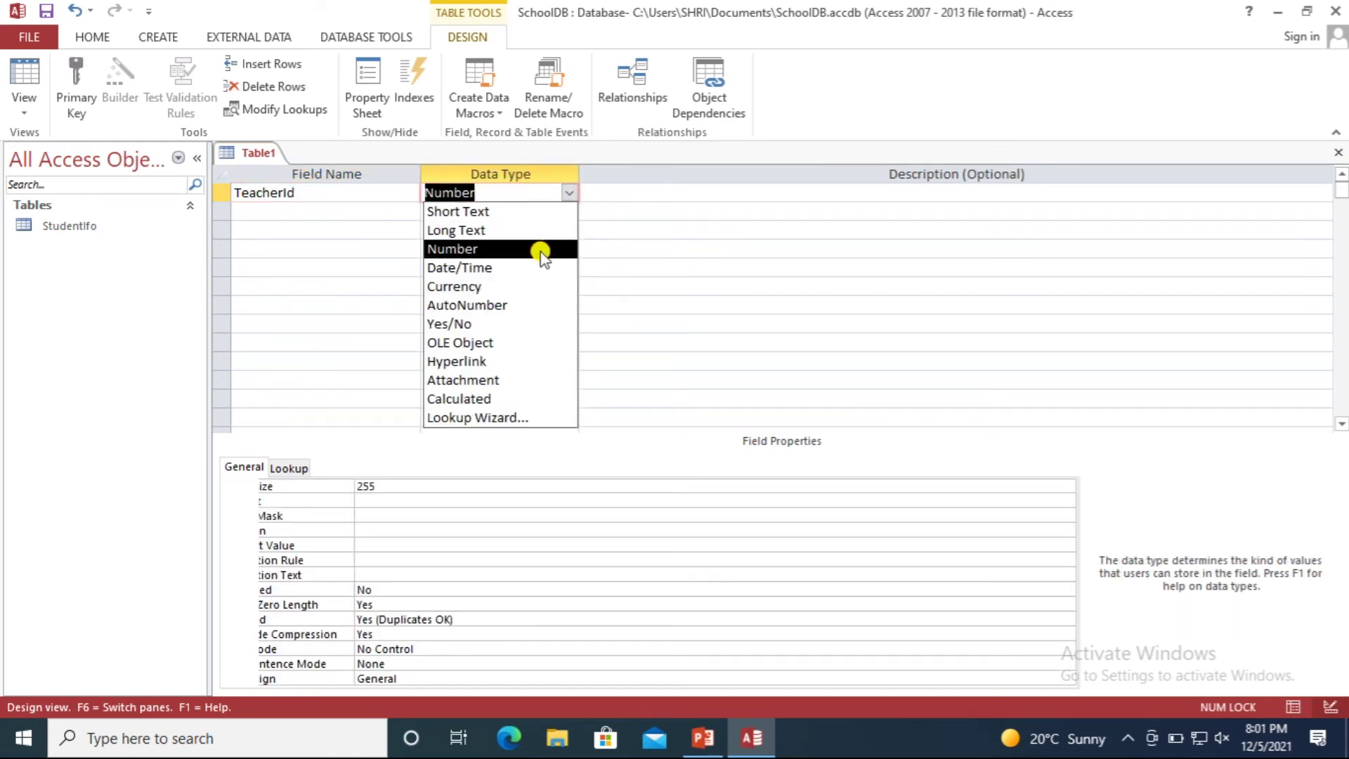
Add TName as Short Text and Address as Long Text.
left_click(358, 212)
type("TName")
key("Tab")
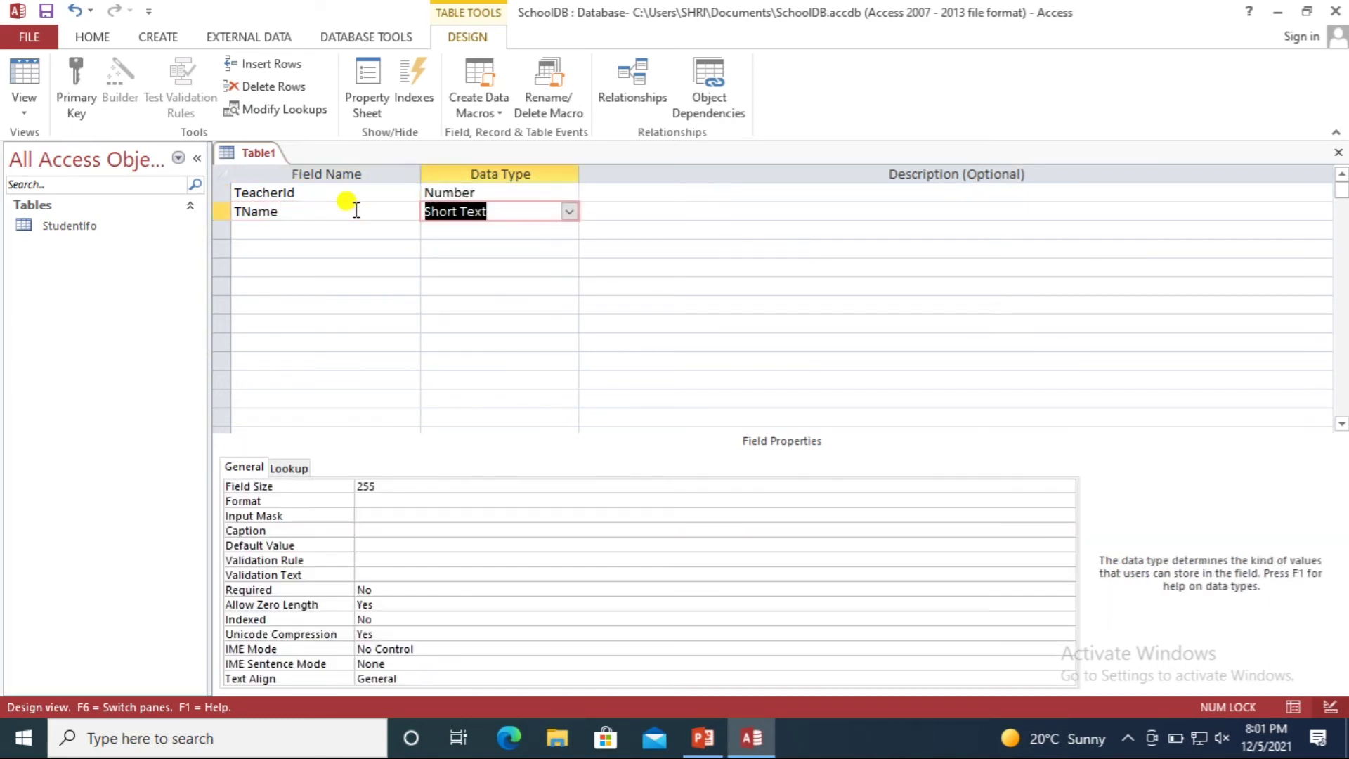
left_click(313, 234)
type("Address")
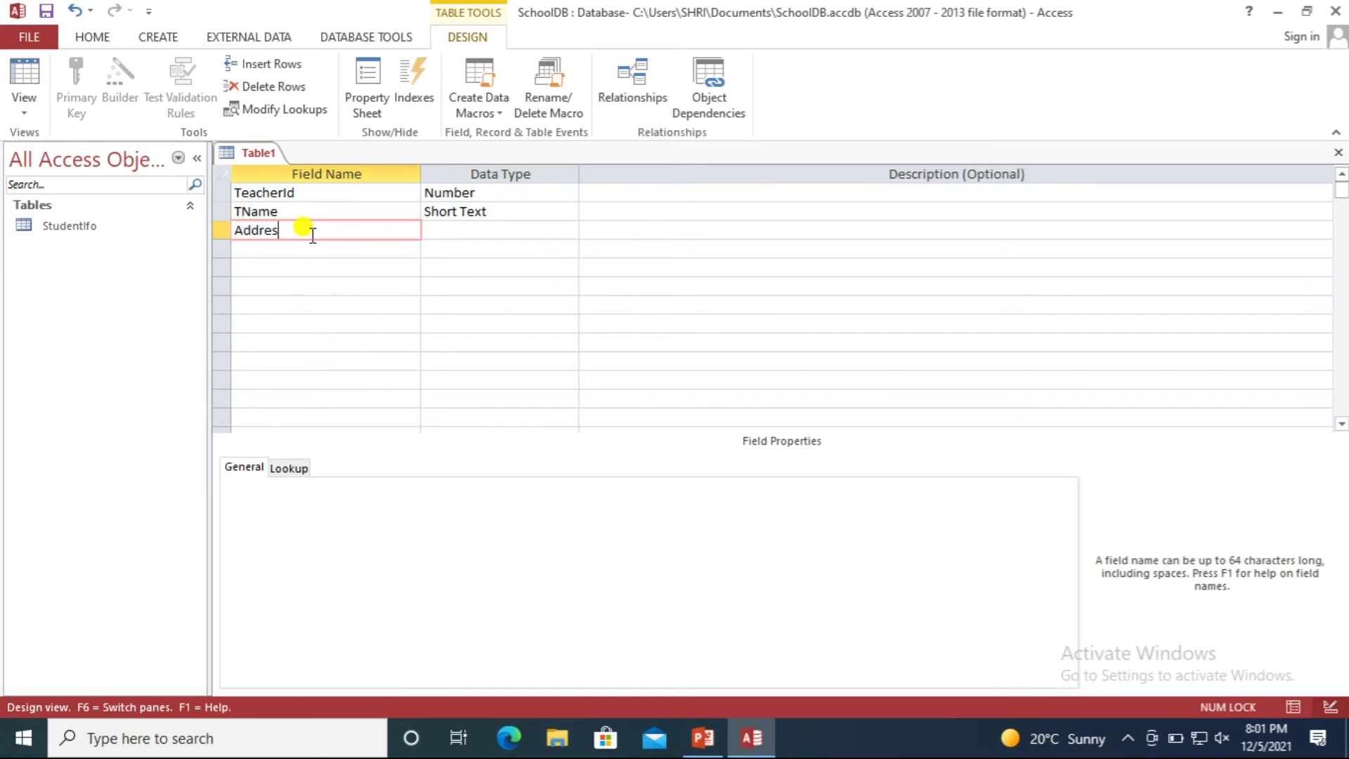
left_click(458, 231)
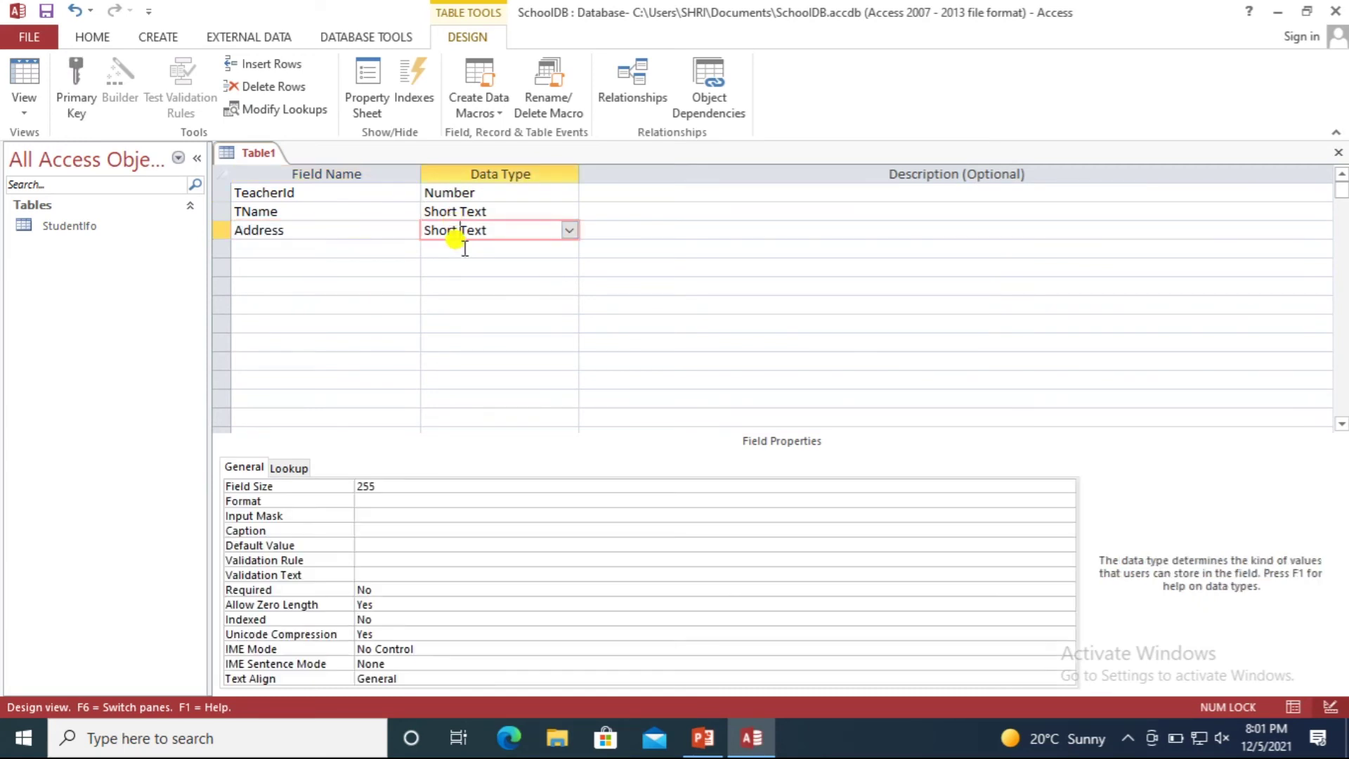
left_click(567, 230)
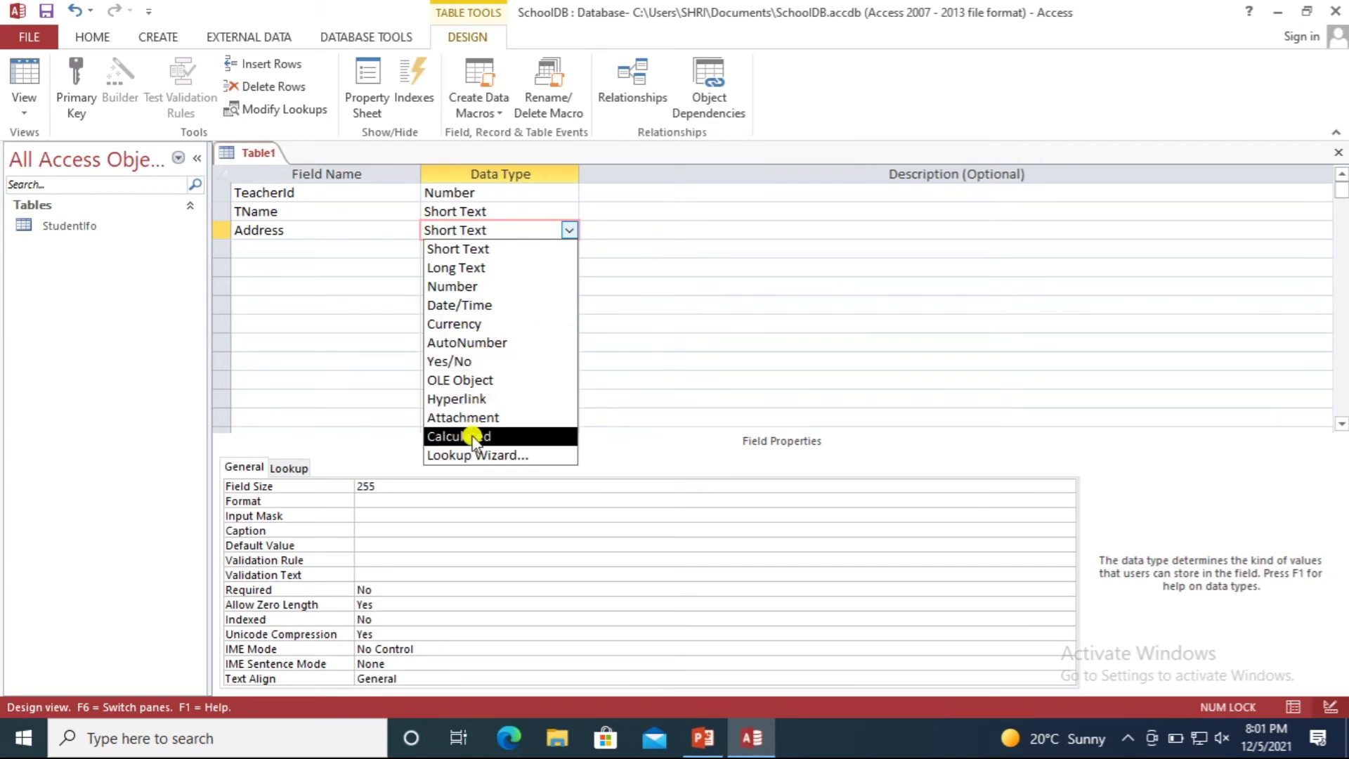
left_click(481, 268)
Add Contact as Number and DOB as Date/Time.
left_click(324, 249)
type("Contact")
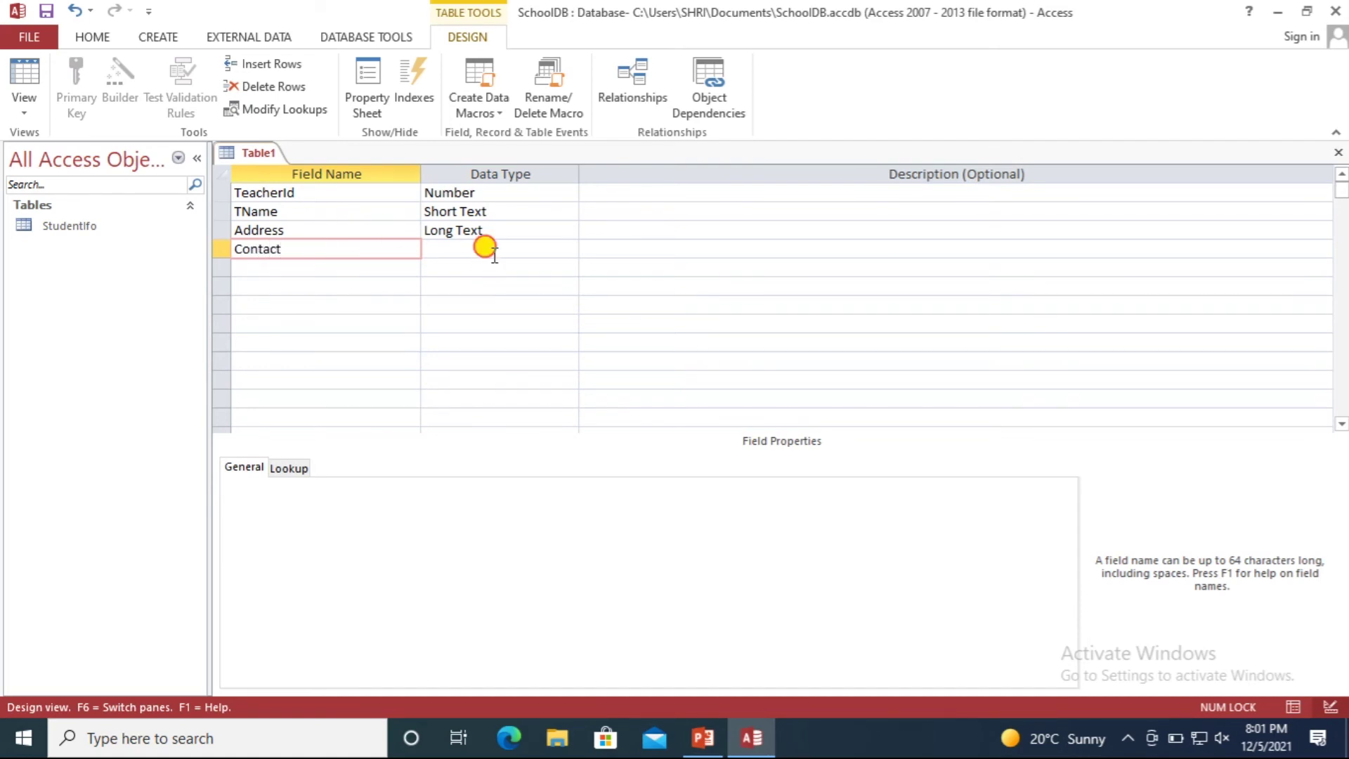
left_click(482, 248)
left_click(569, 248)
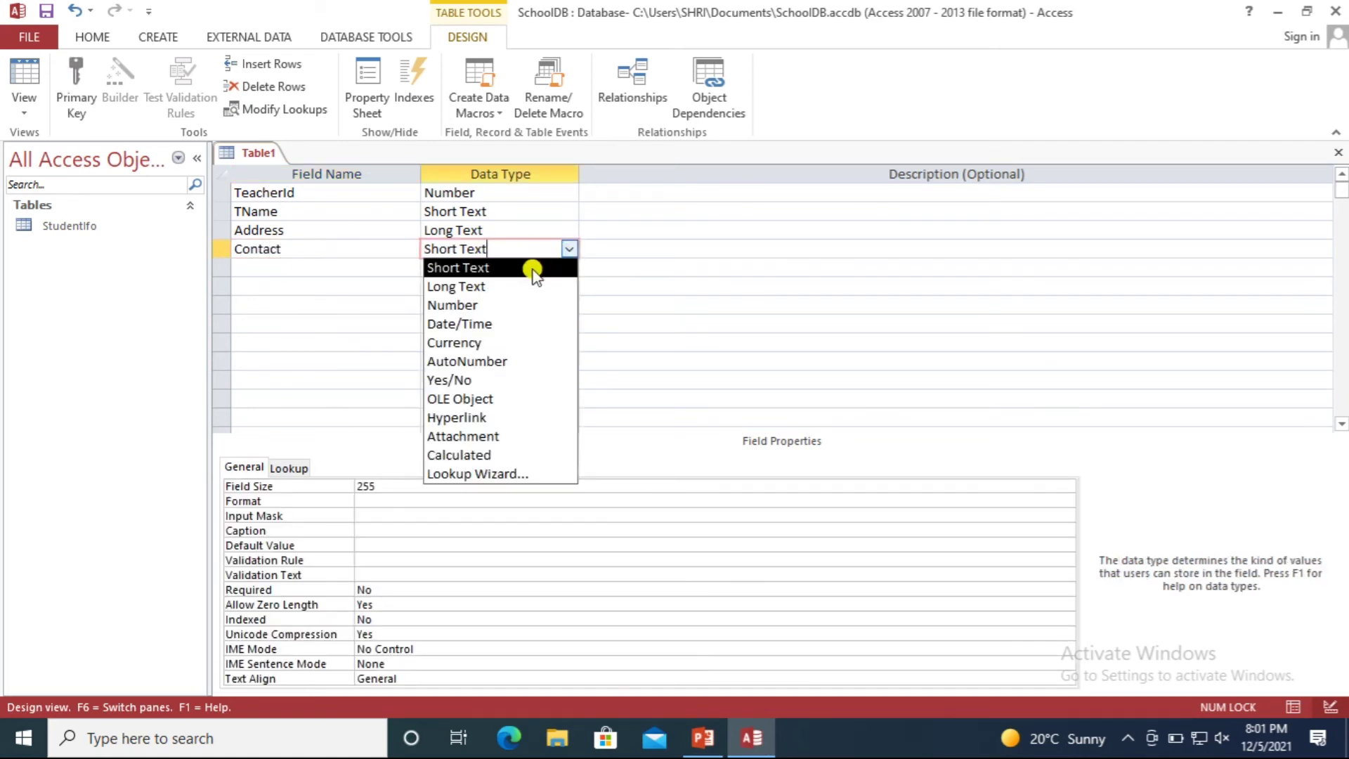
left_click(504, 305)
left_click(300, 266)
type("DOB")
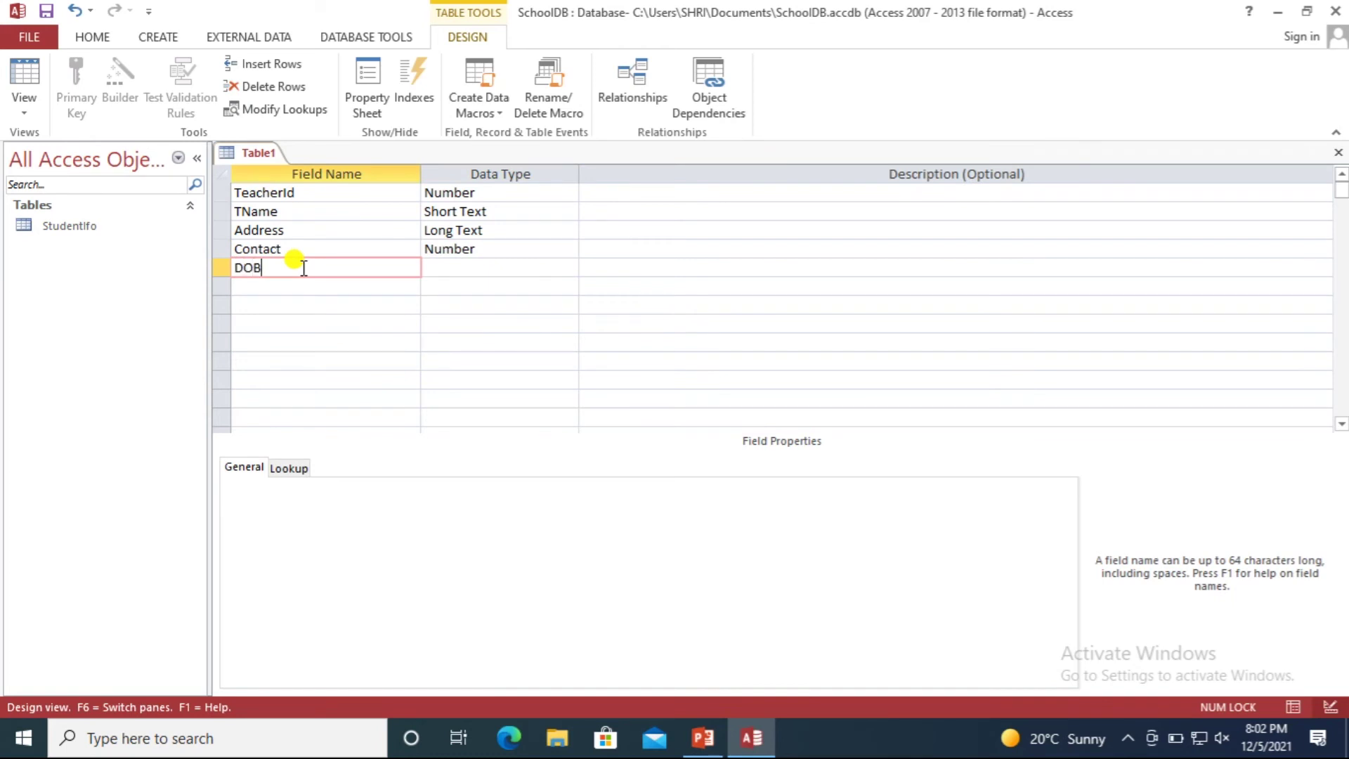
left_click(472, 266)
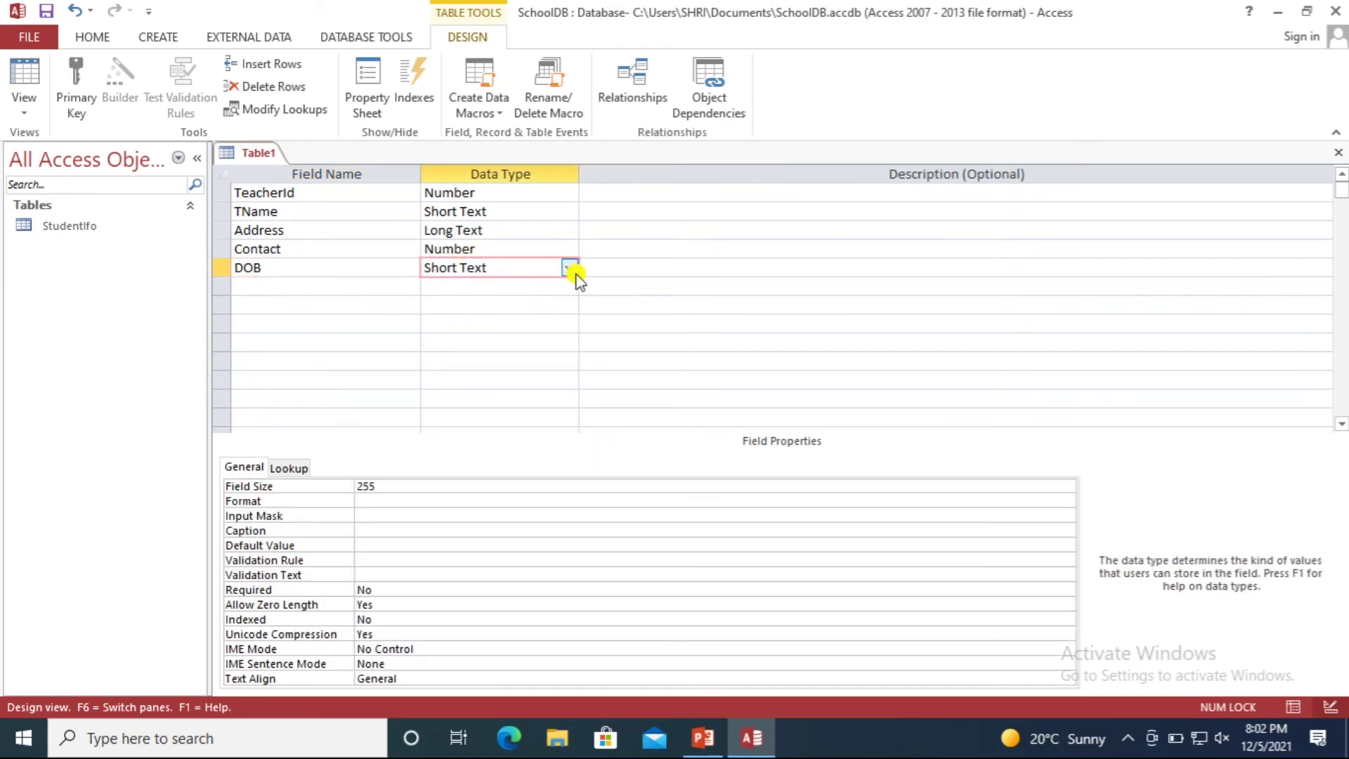
left_click(569, 268)
left_click(519, 343)
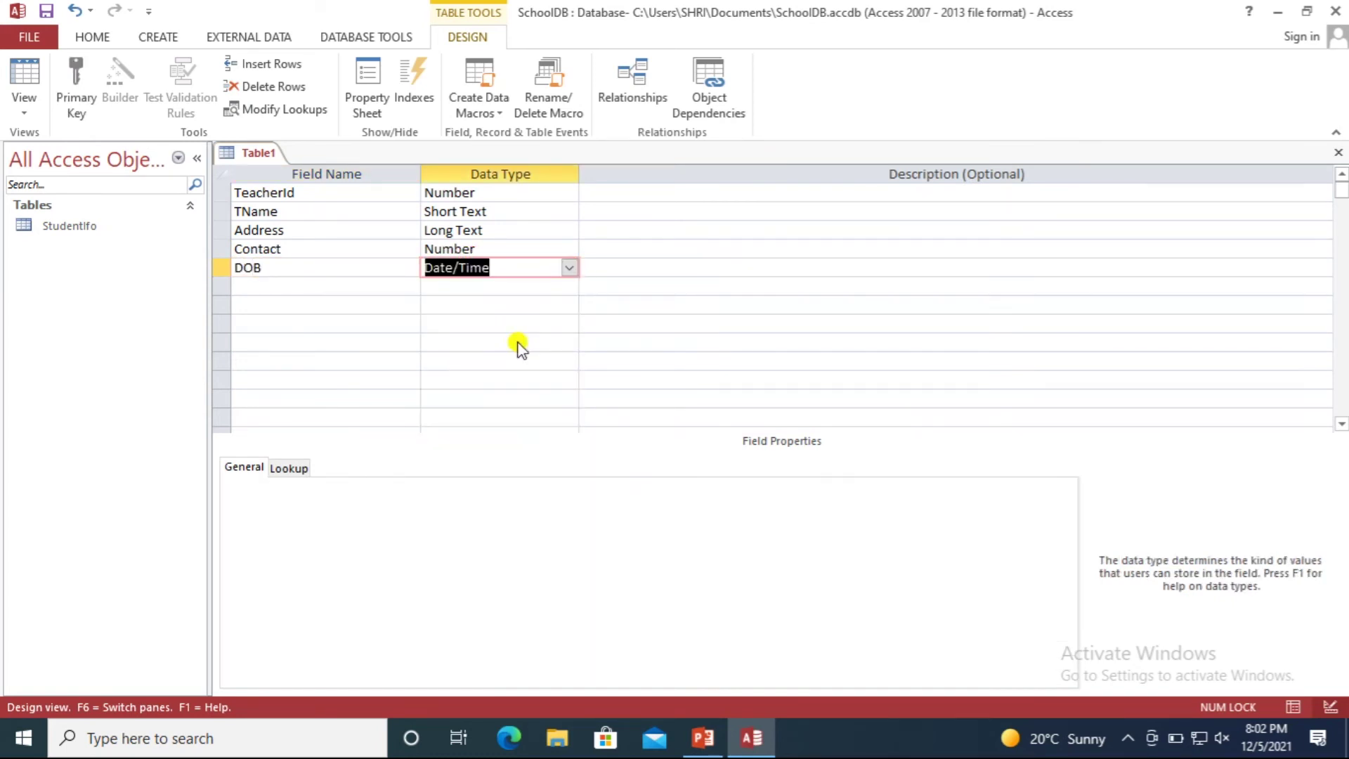
left_click(569, 269)
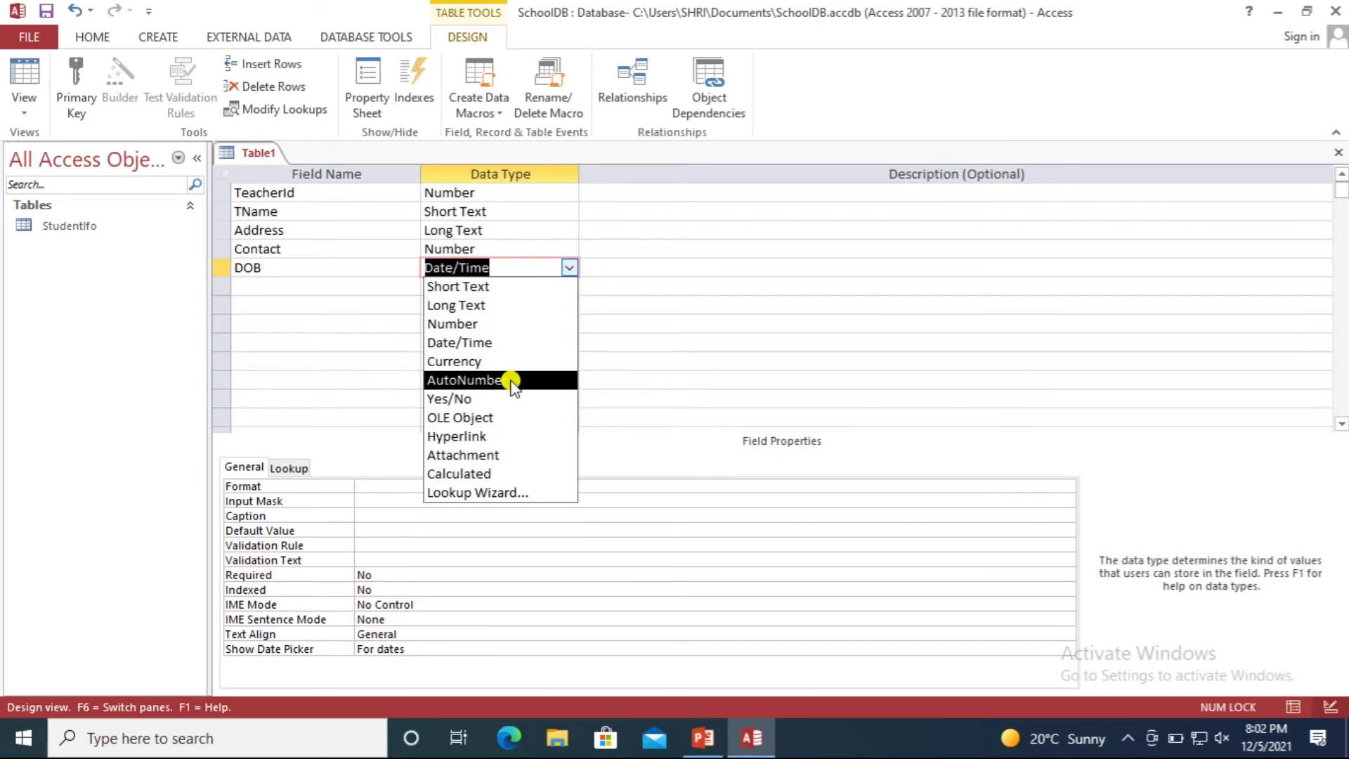
Change TeacherId's data type to AutoNumber.
left_click(353, 191)
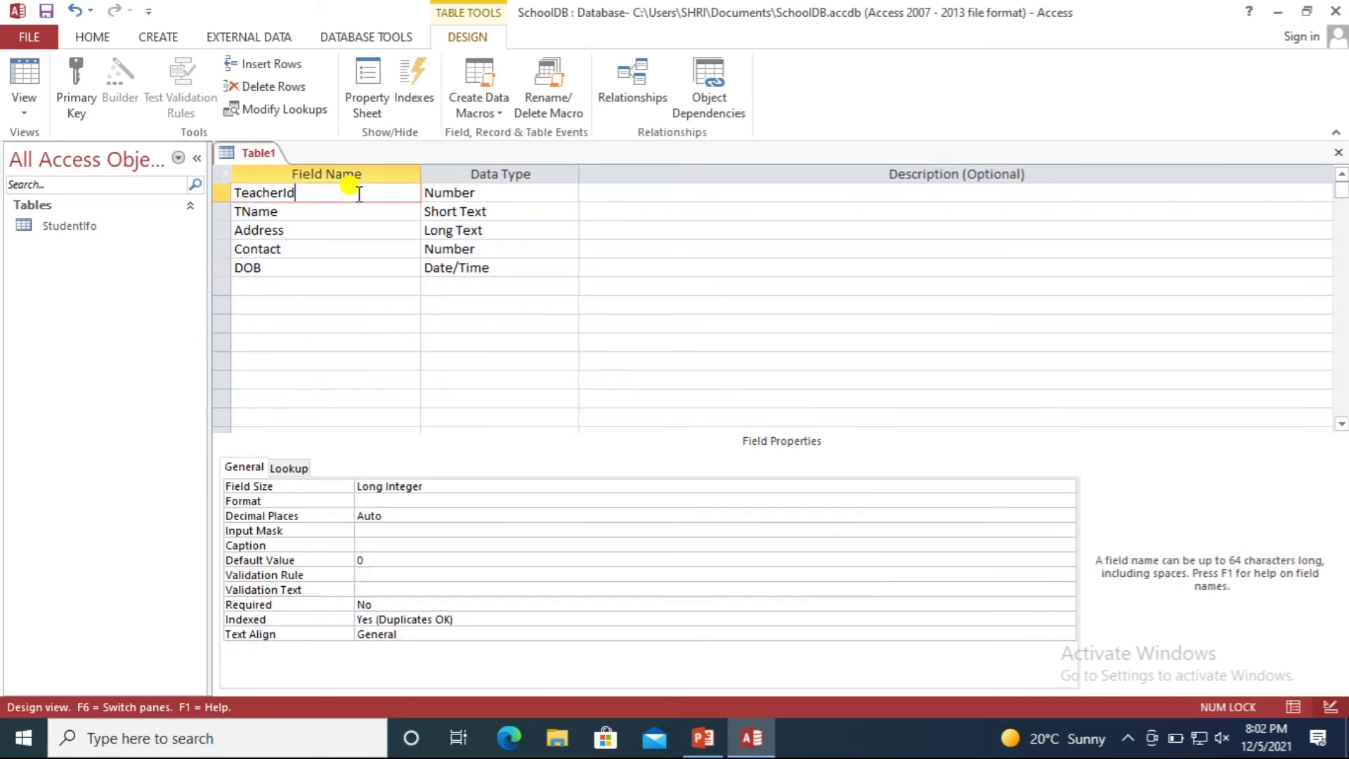
left_click(503, 193)
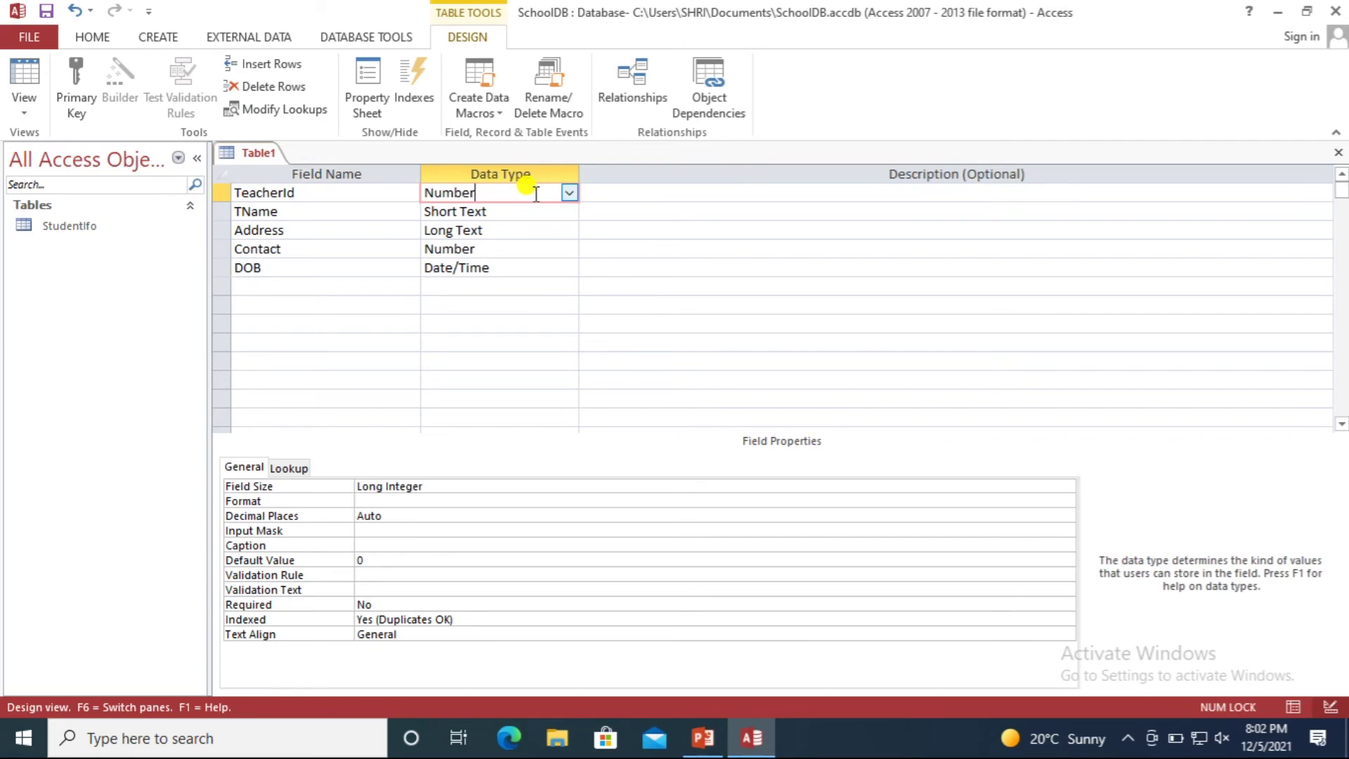
left_click_drag(535, 193, 416, 195)
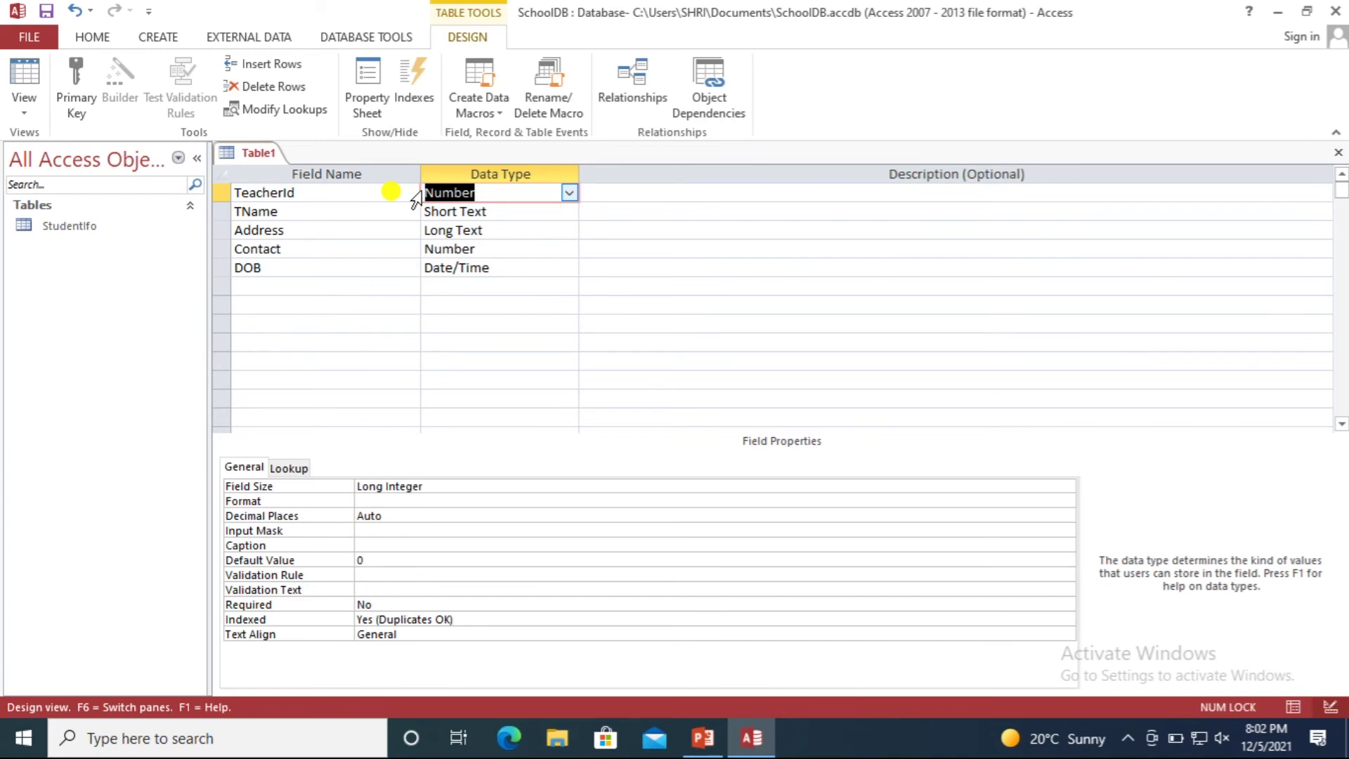
left_click(298, 193)
double_click(456, 193)
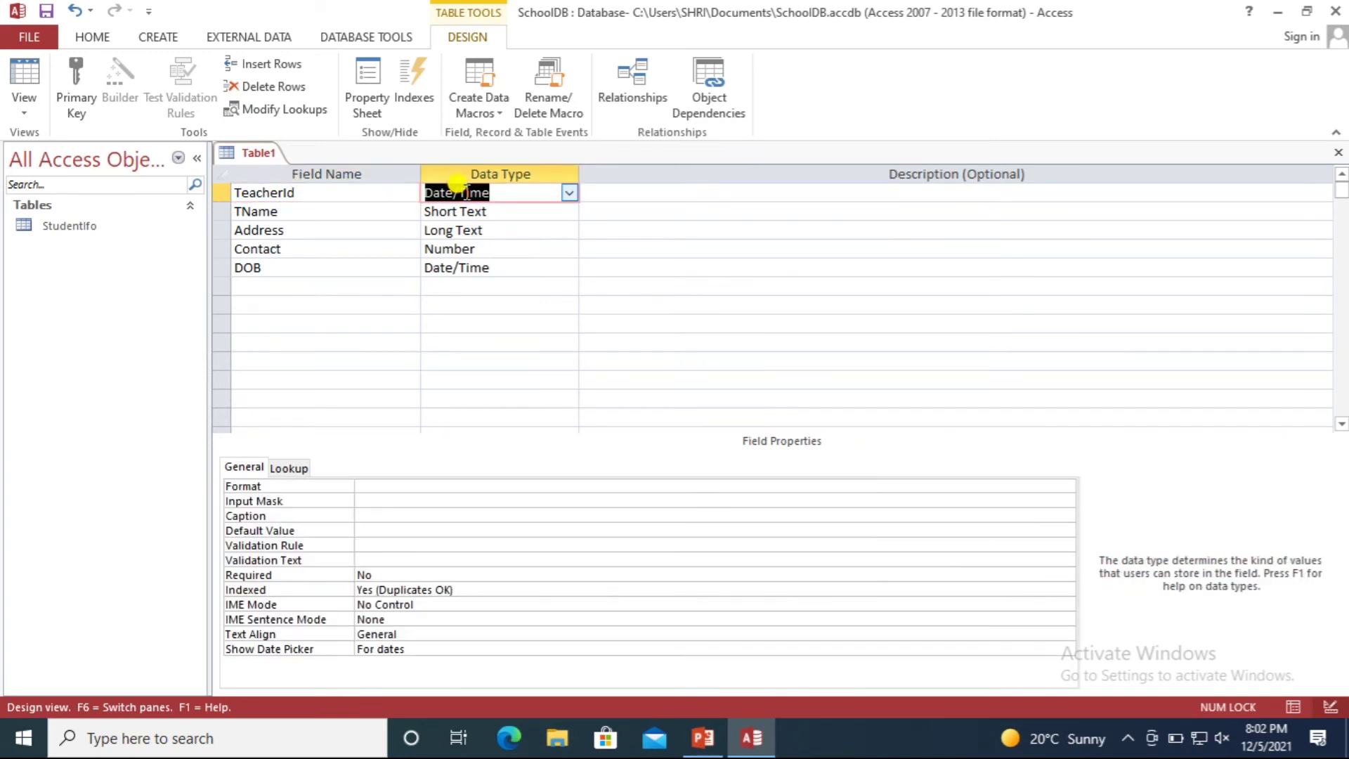
left_click(567, 193)
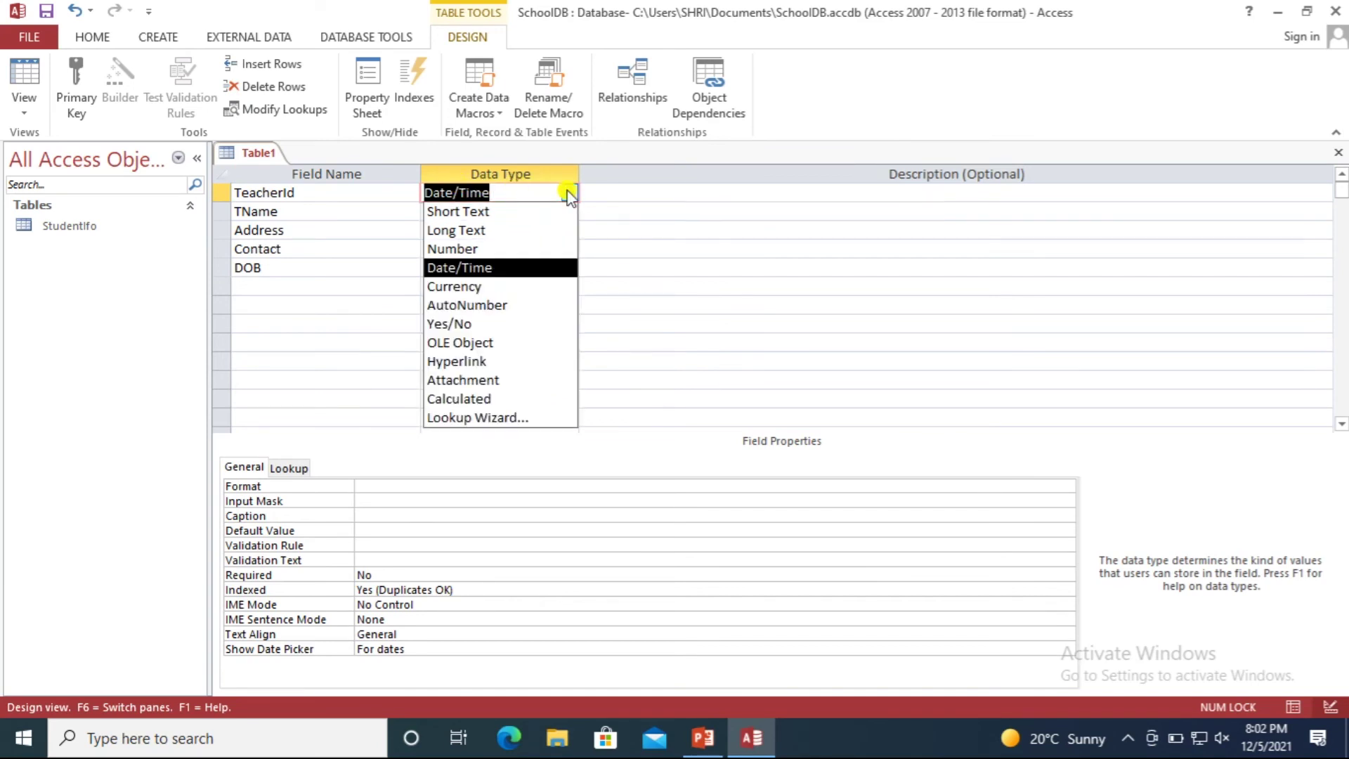
left_click(482, 247)
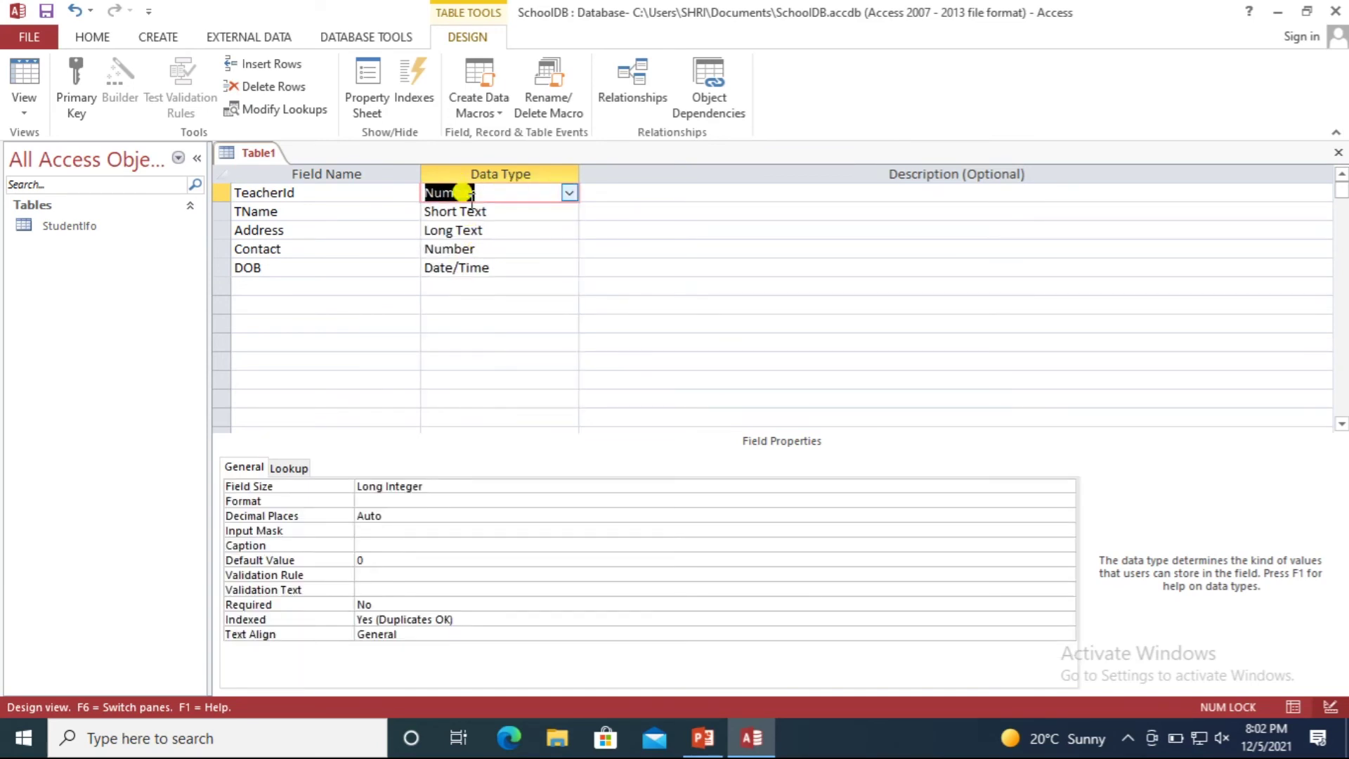
left_click(568, 193)
left_click(500, 305)
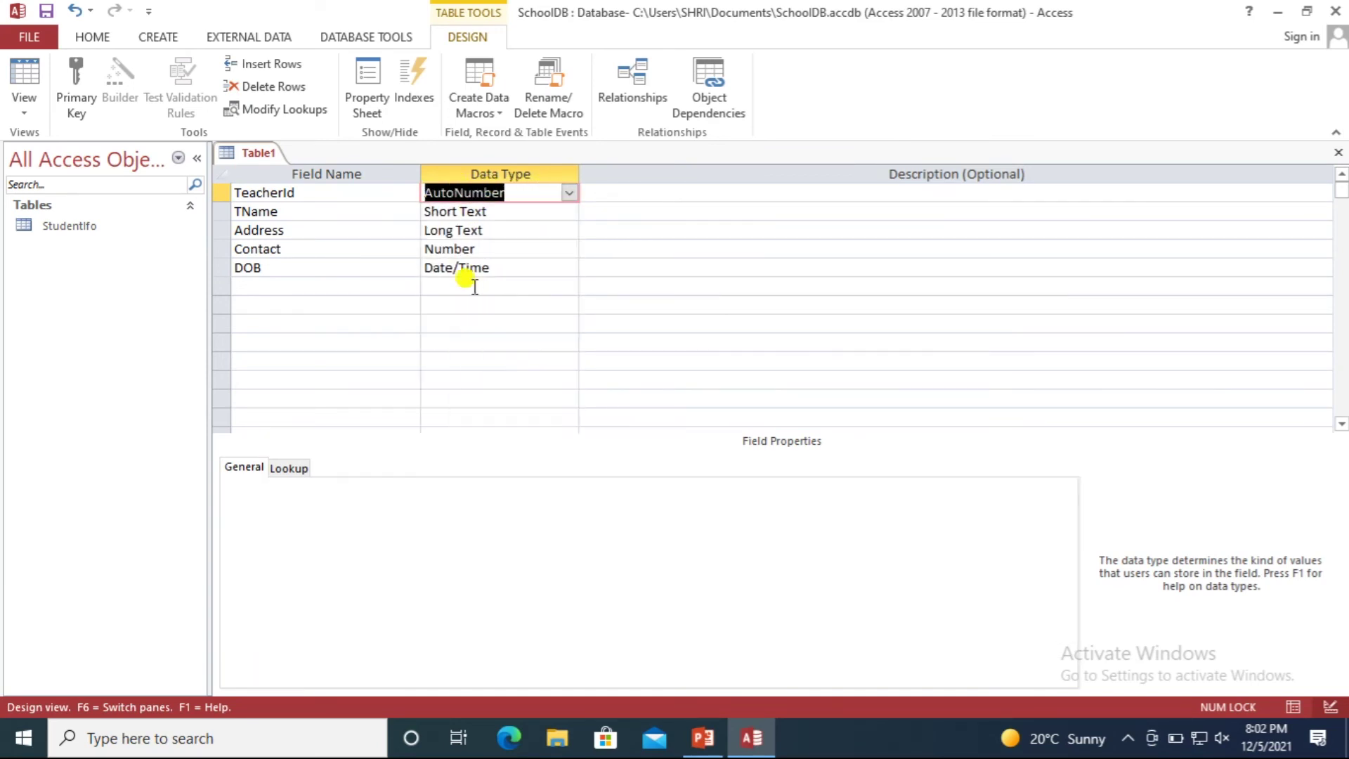
left_click(367, 192)
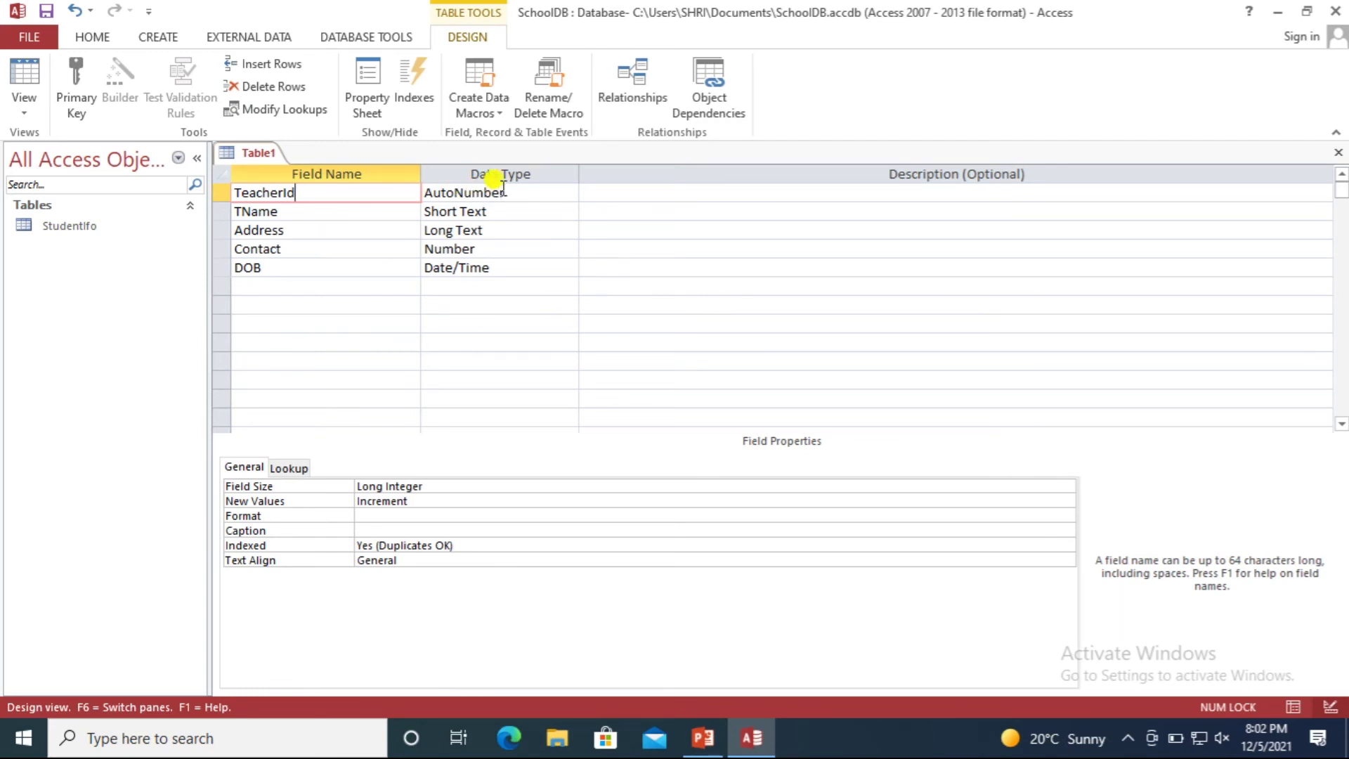
left_click(525, 193)
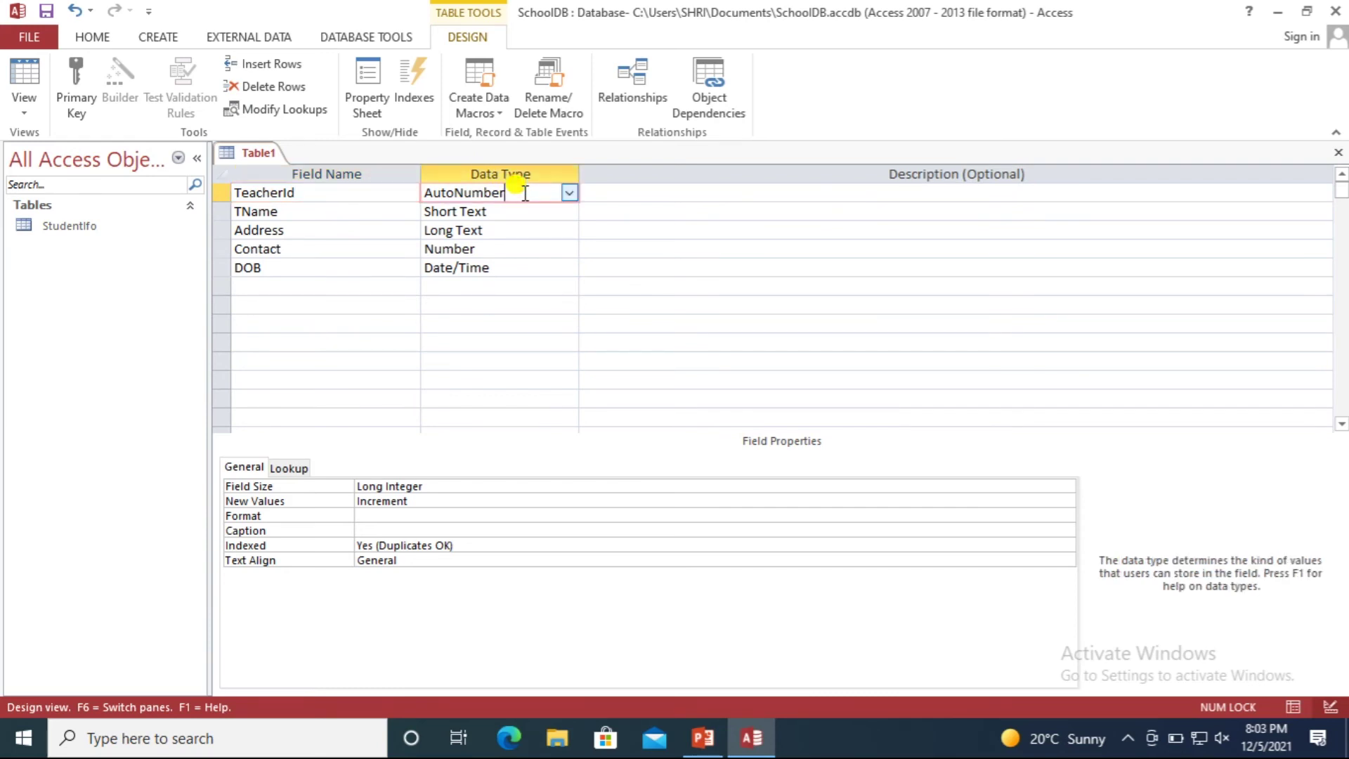
left_click(569, 192)
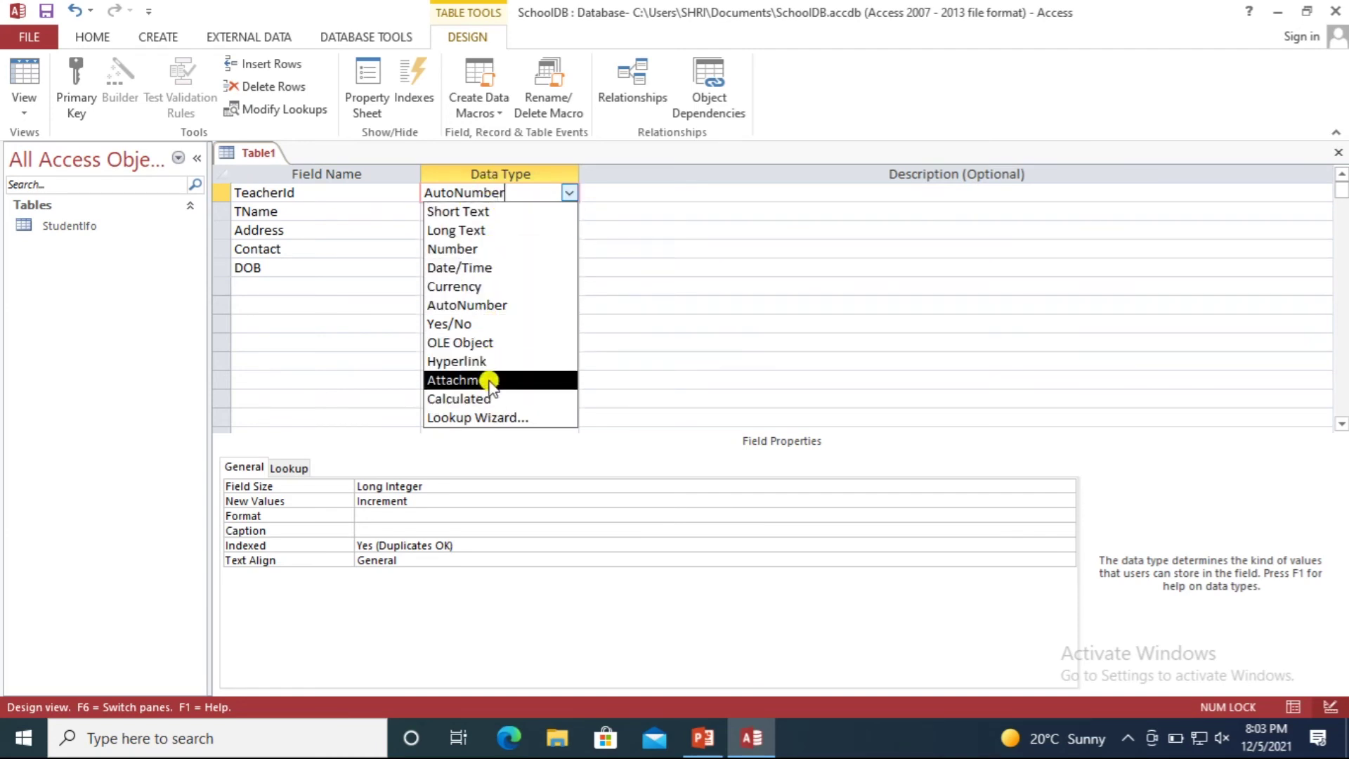
left_click(316, 211)
Add a Subject field below DOB with Short Text data type.
left_click(274, 271)
left_click(280, 285)
type("Subject")
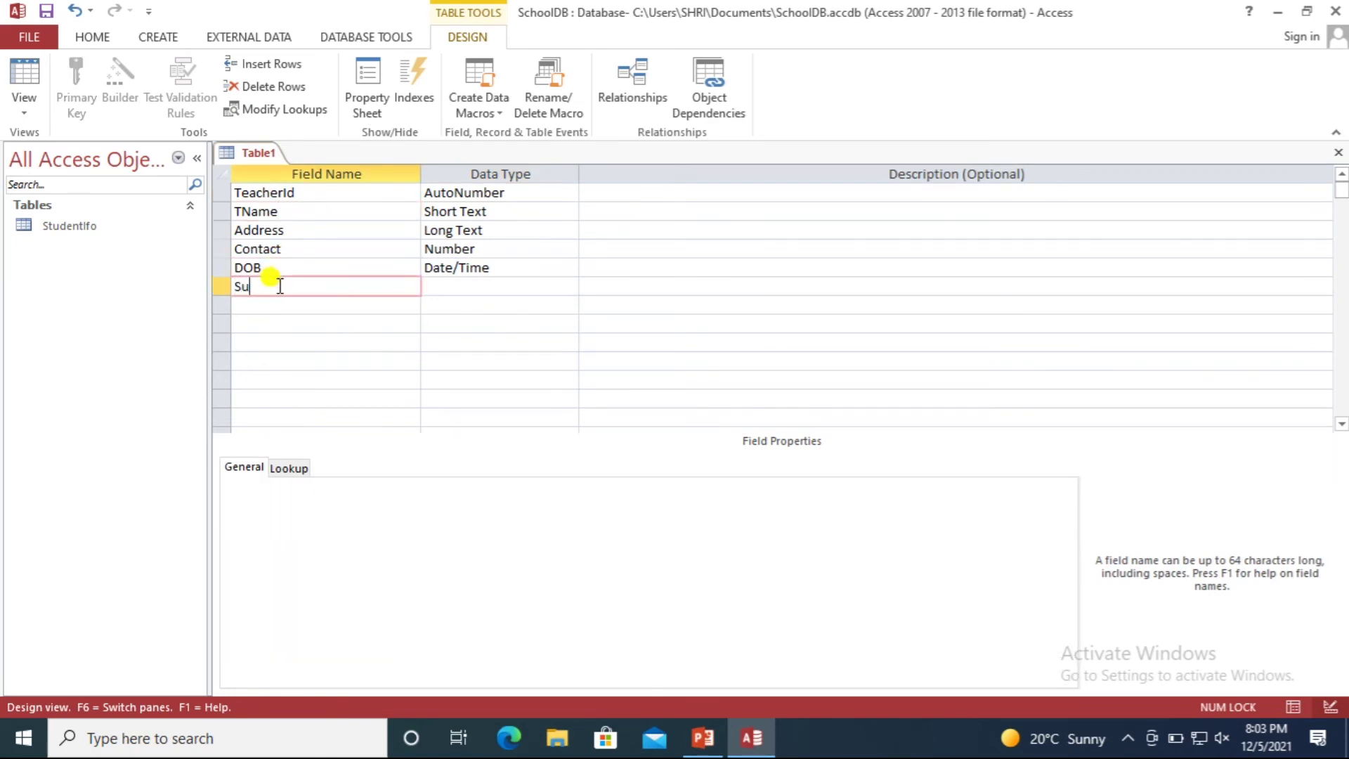
left_click(500, 290)
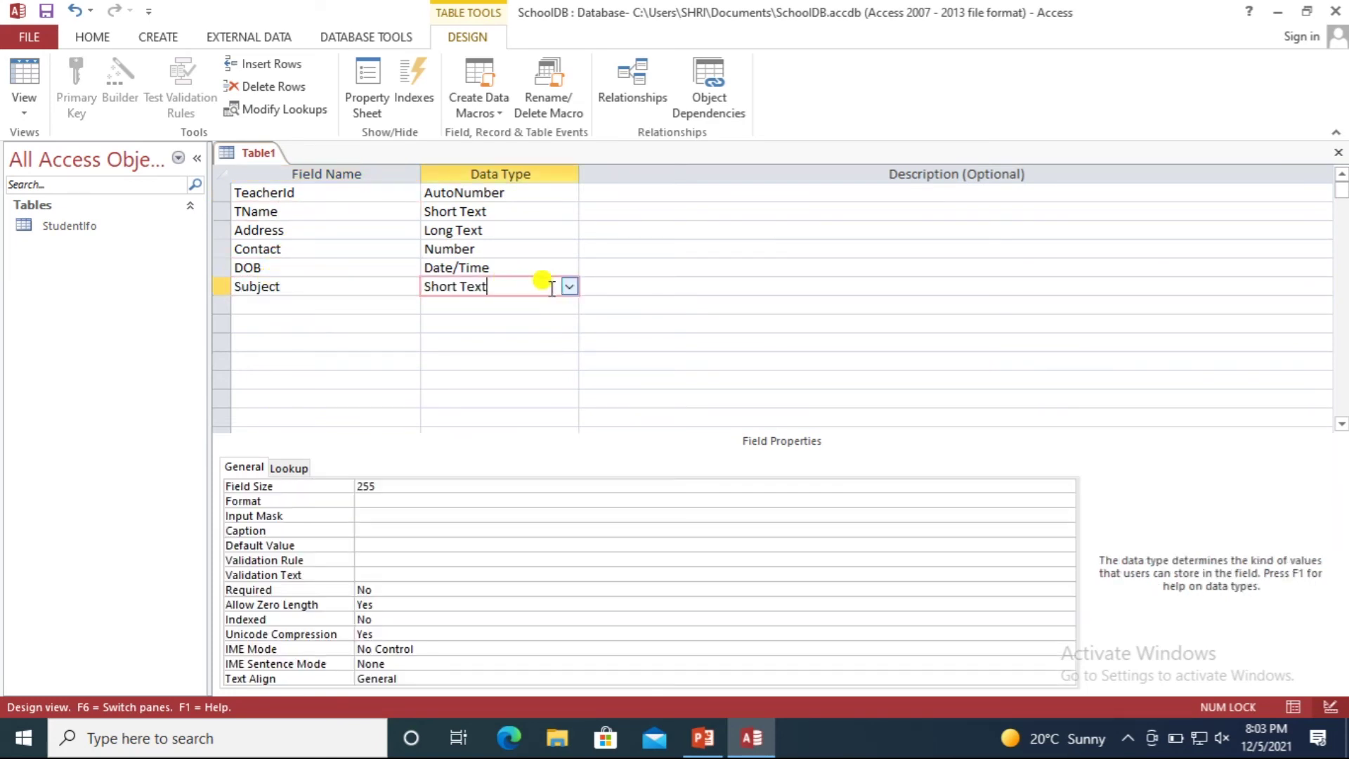
left_click(566, 286)
left_click(546, 307)
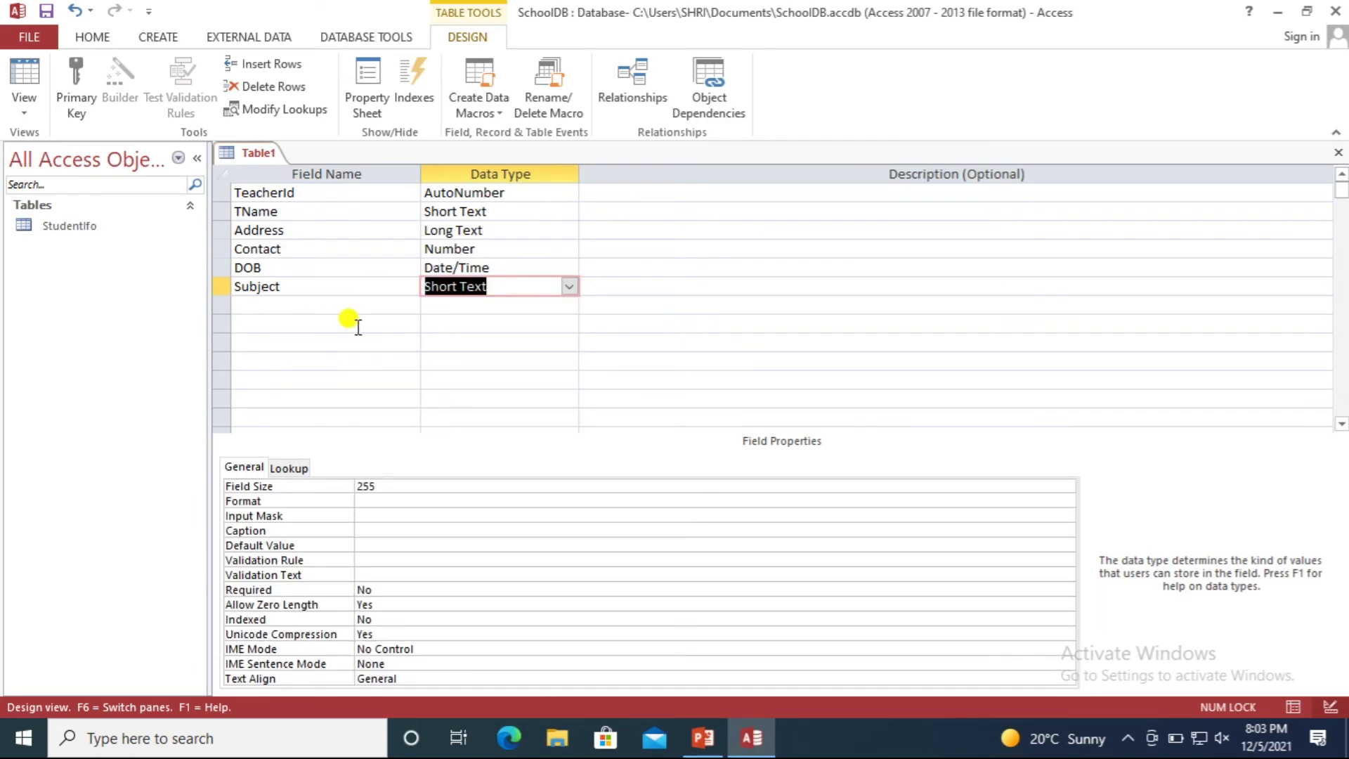
Save the table as TeacherInfo and accept creating a primary key.
key("ctrl+s")
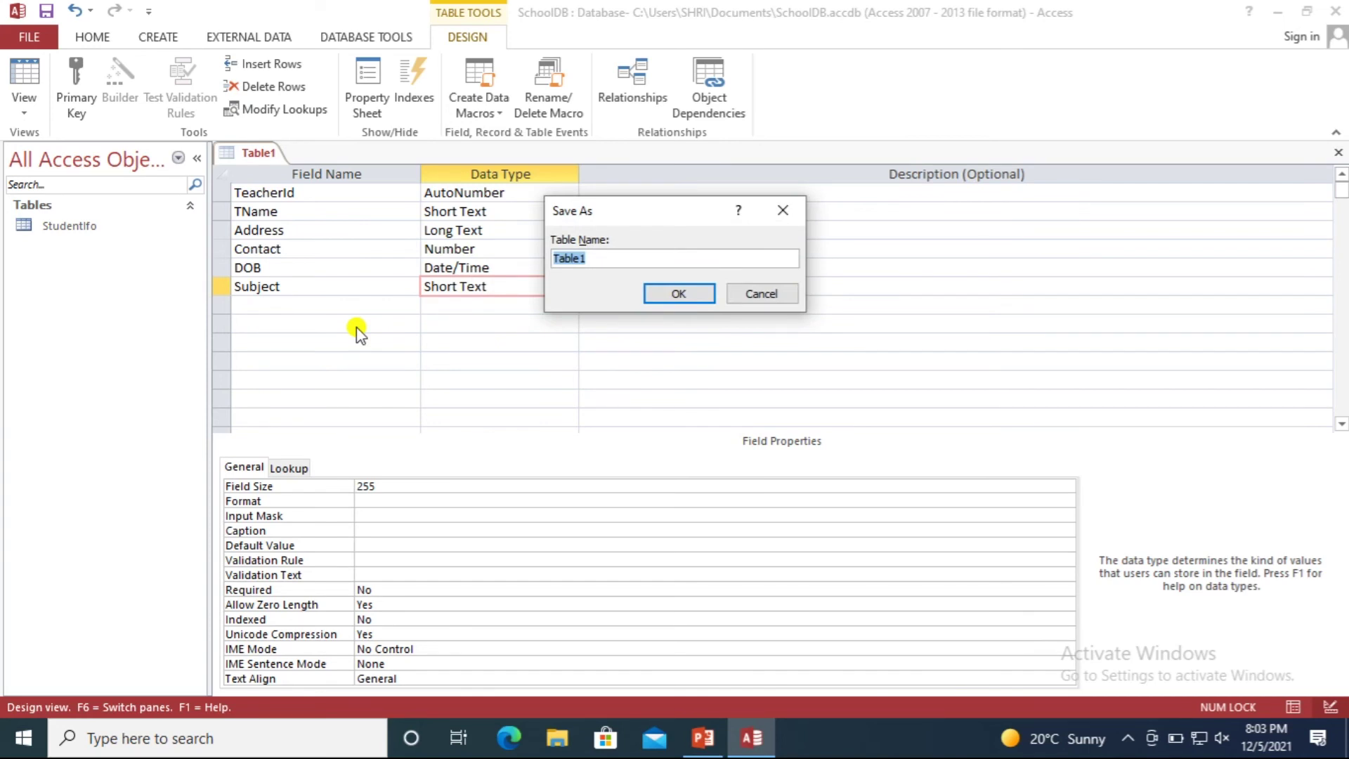
type("TeacherInfo")
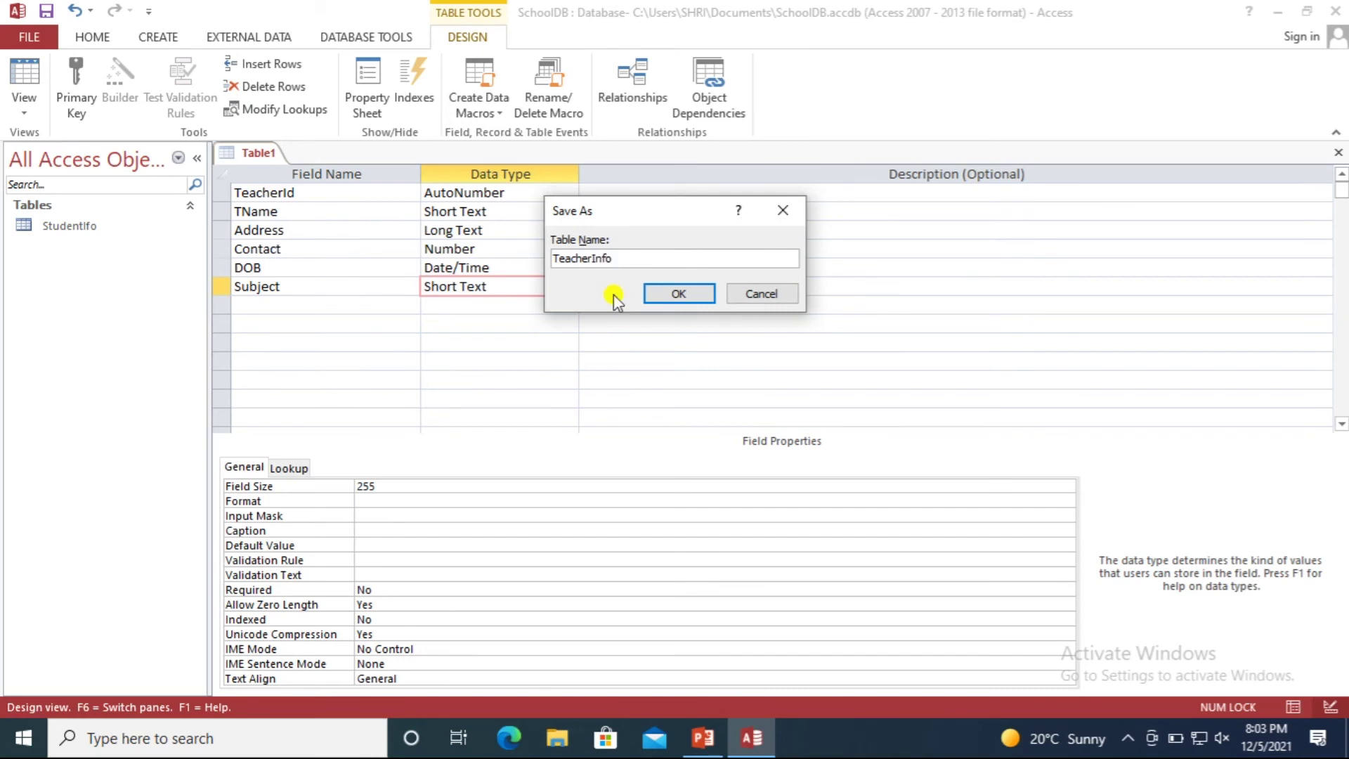
left_click(677, 299)
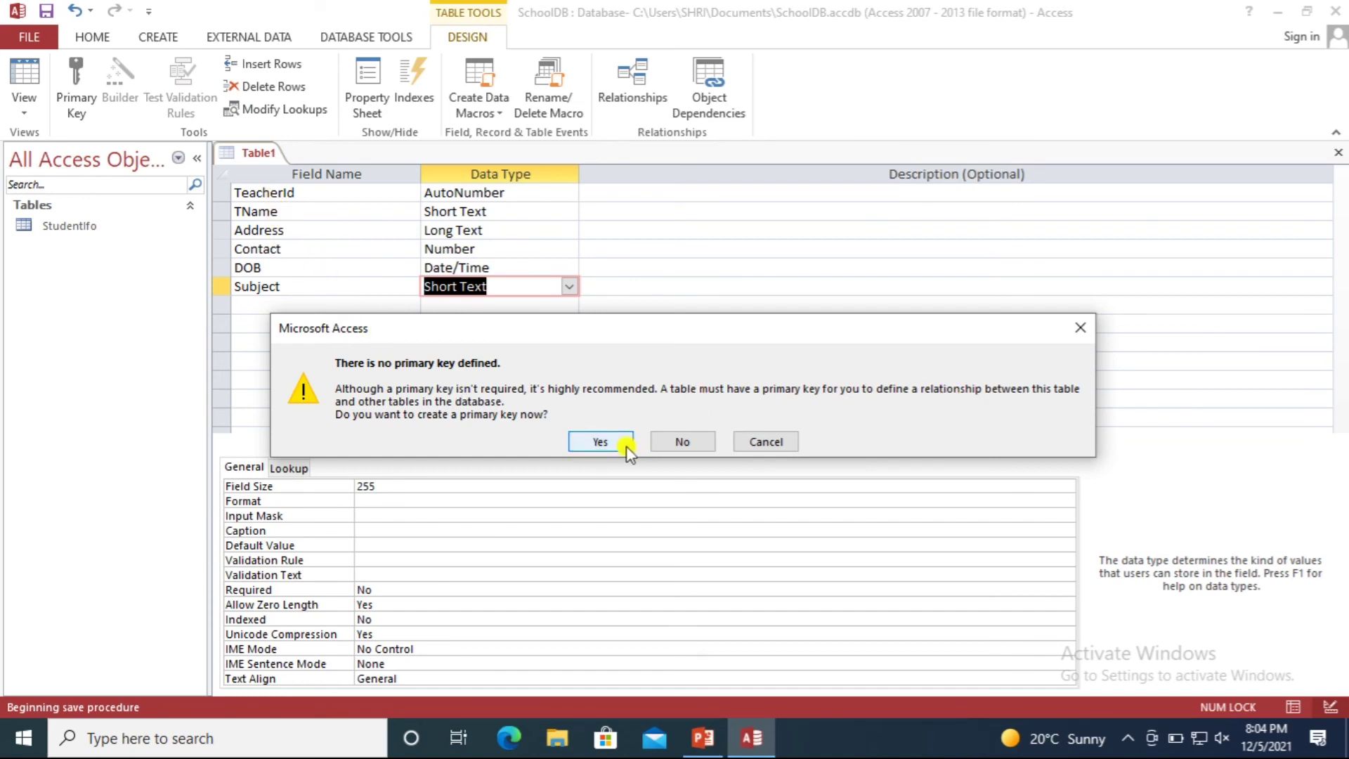
left_click(602, 442)
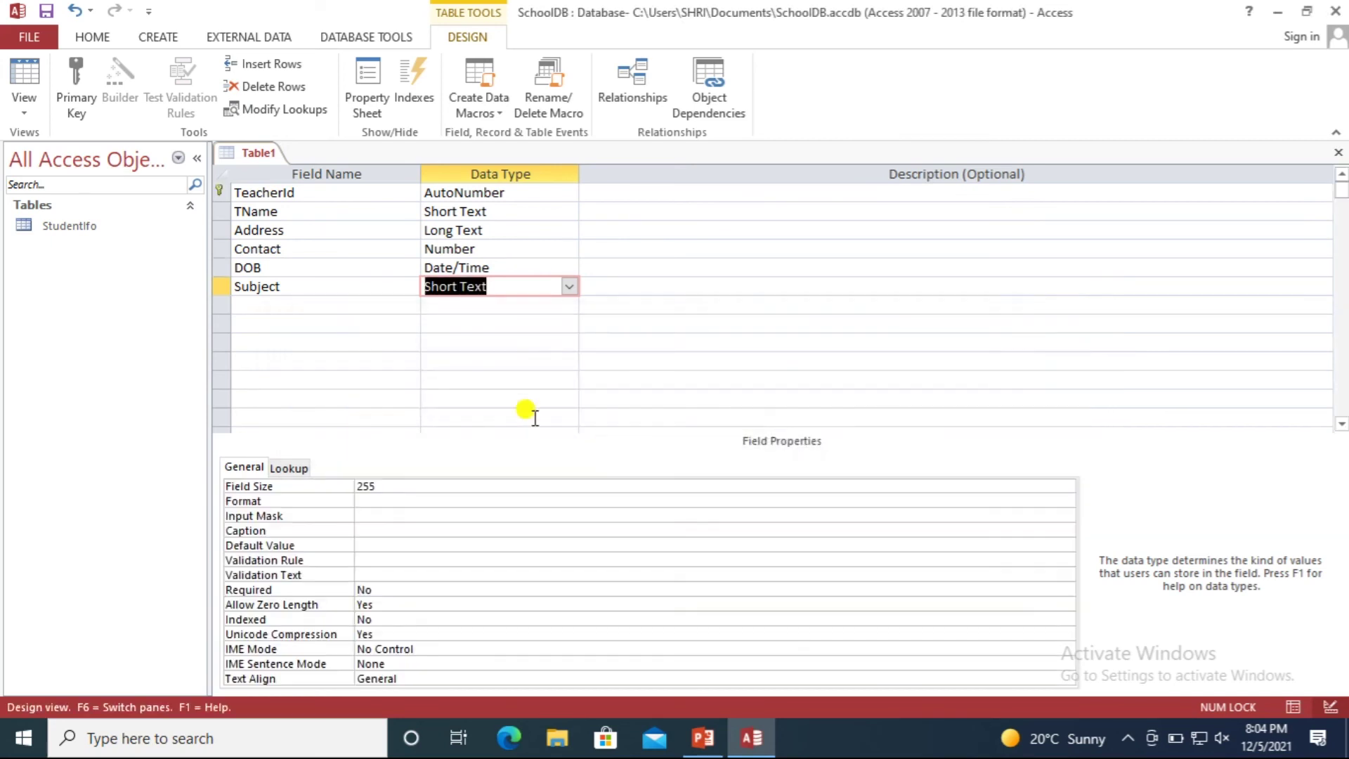
left_click(304, 192)
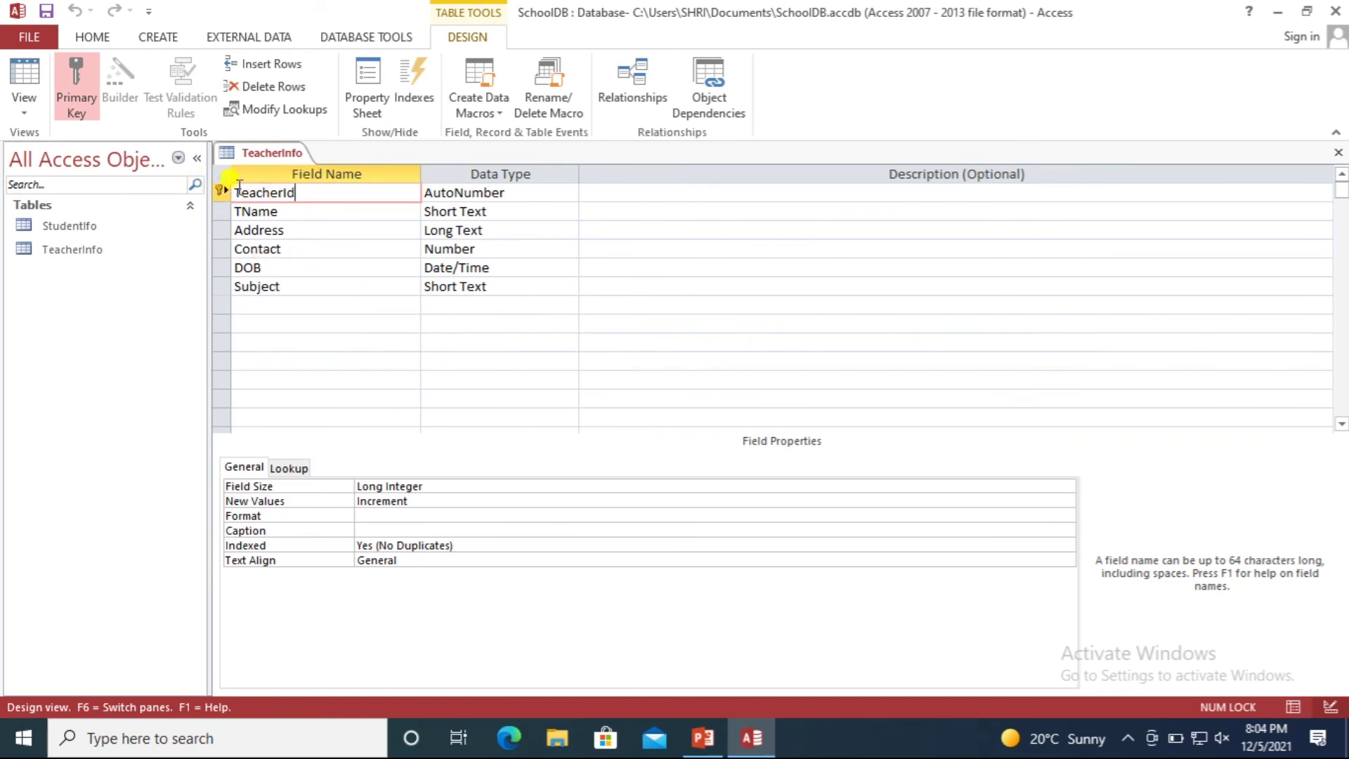
Remove and restore TeacherId's primary key, then check the Address and Subject rows.
right_click(221, 191)
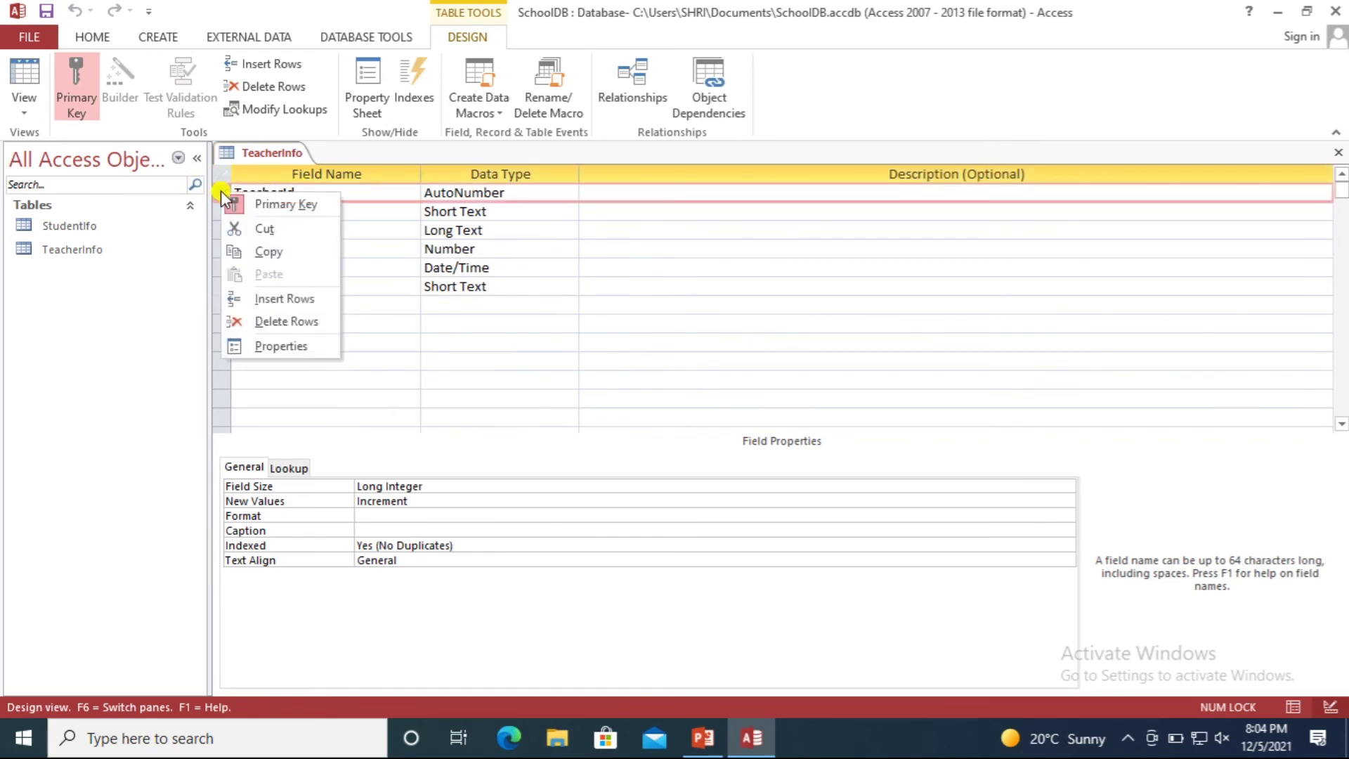
left_click(270, 205)
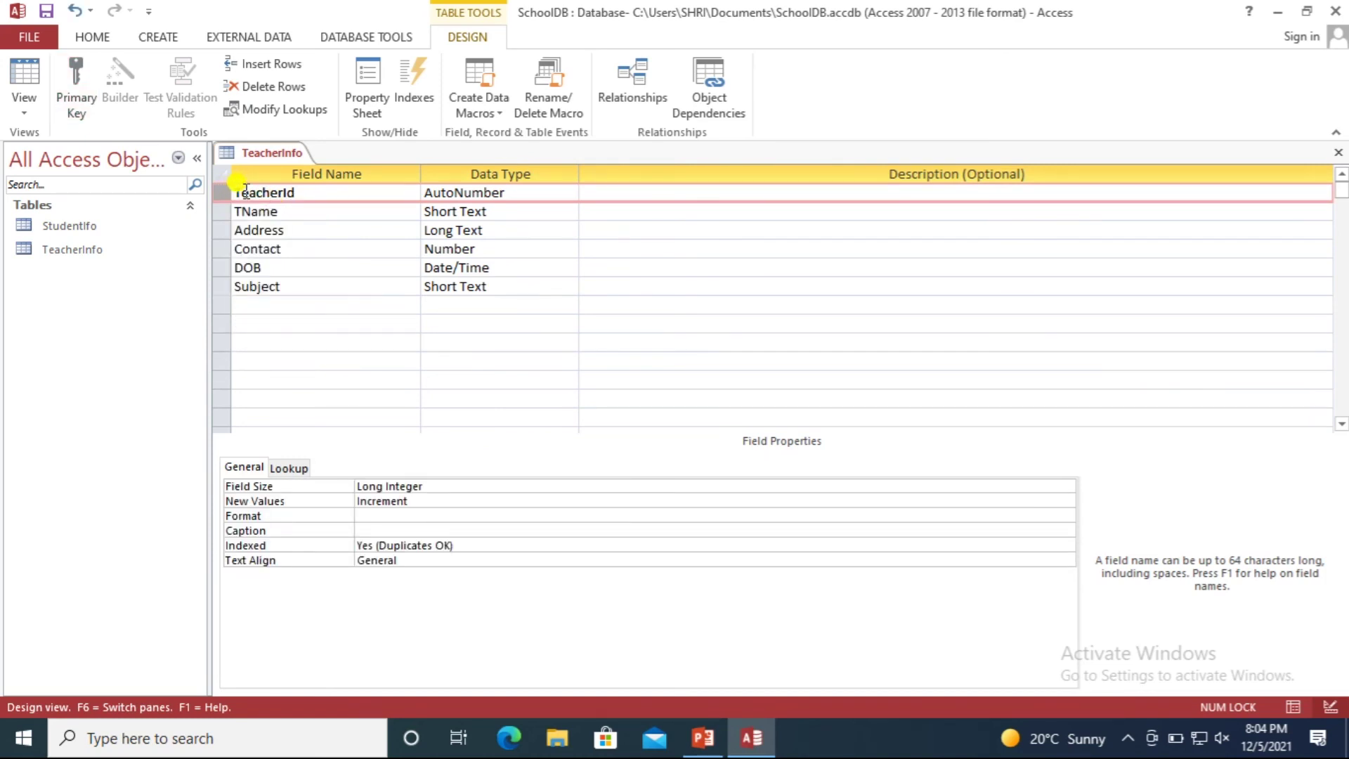
right_click(279, 195)
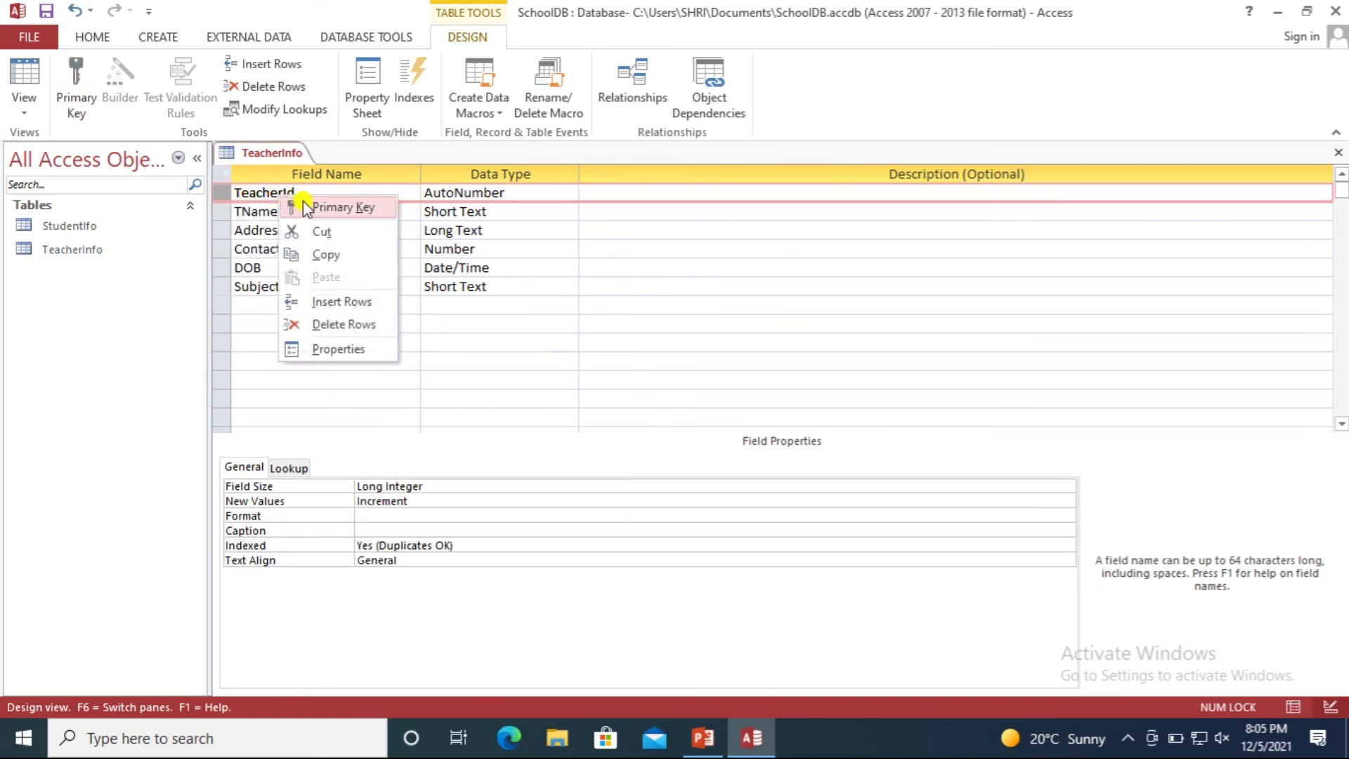
left_click(302, 206)
left_click(277, 229)
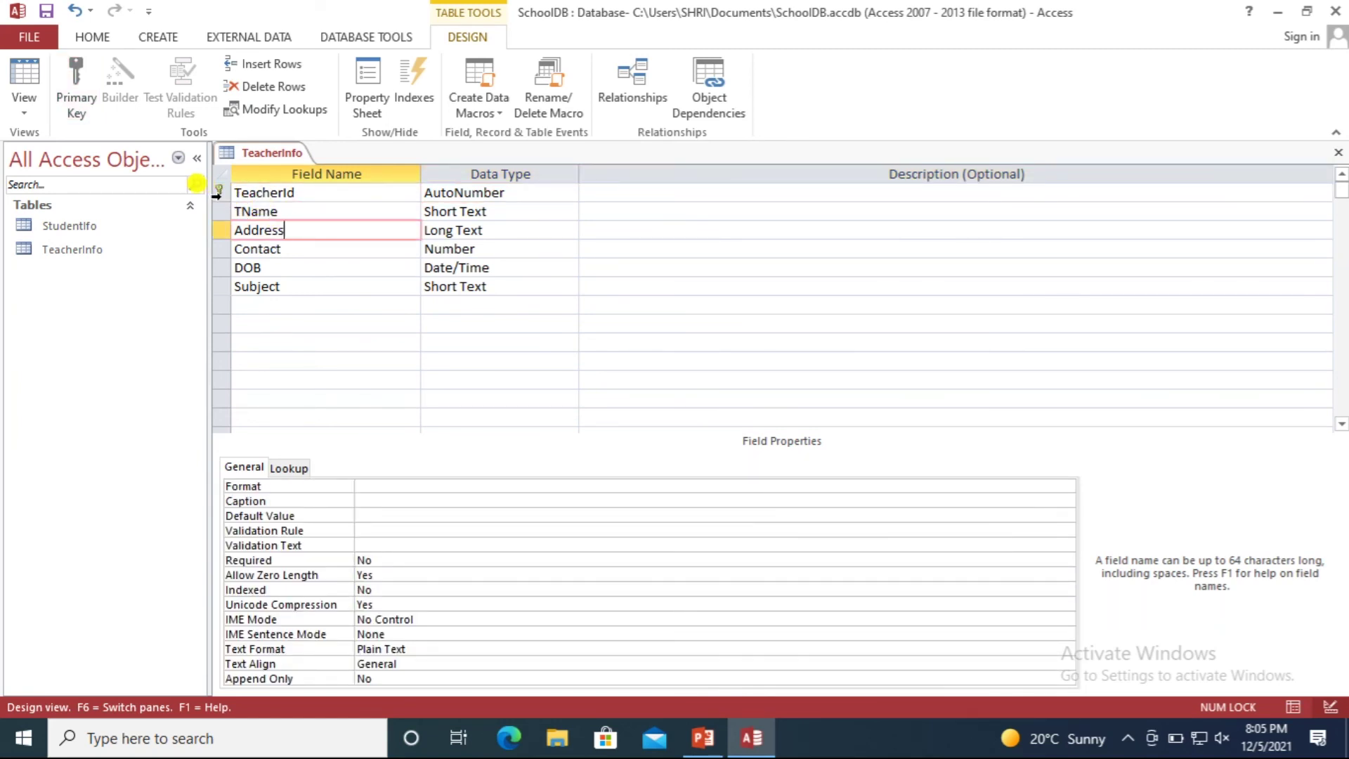
left_click(312, 192)
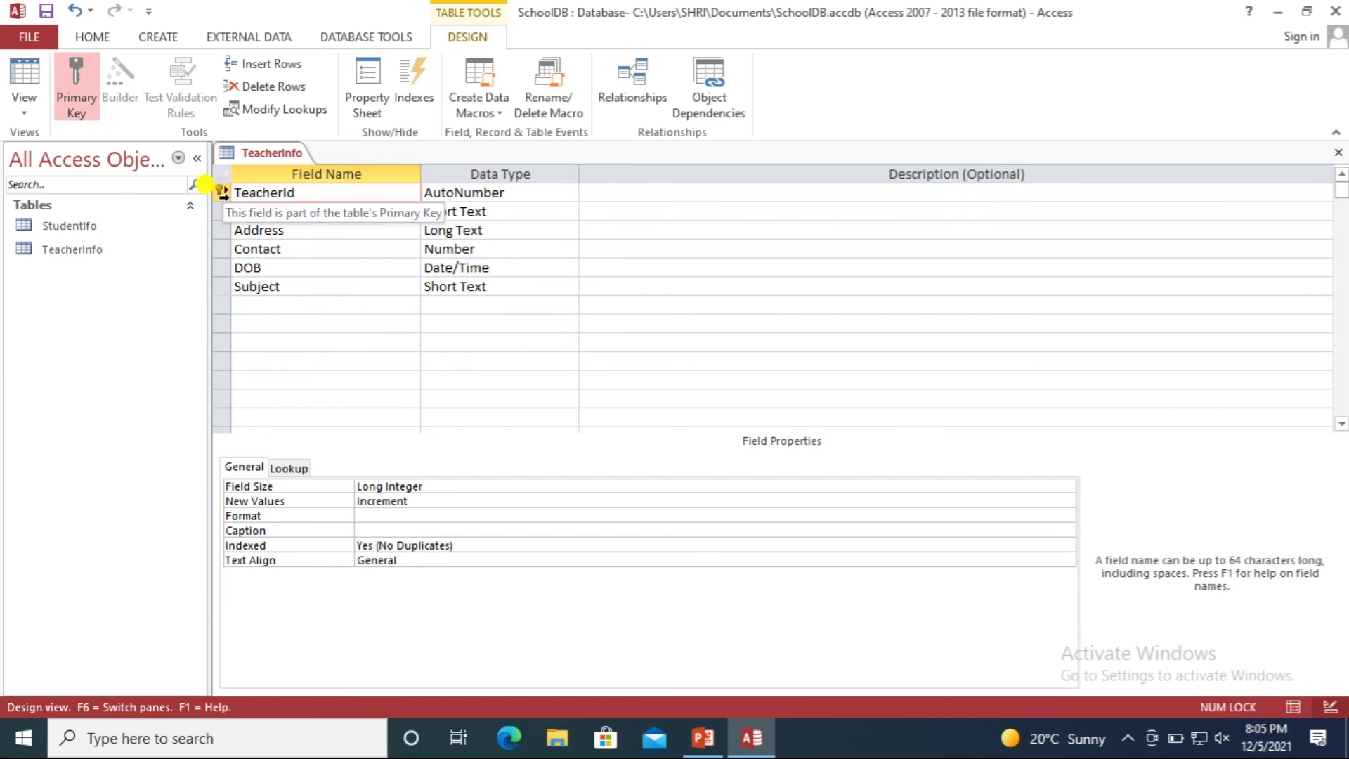
left_click(344, 283)
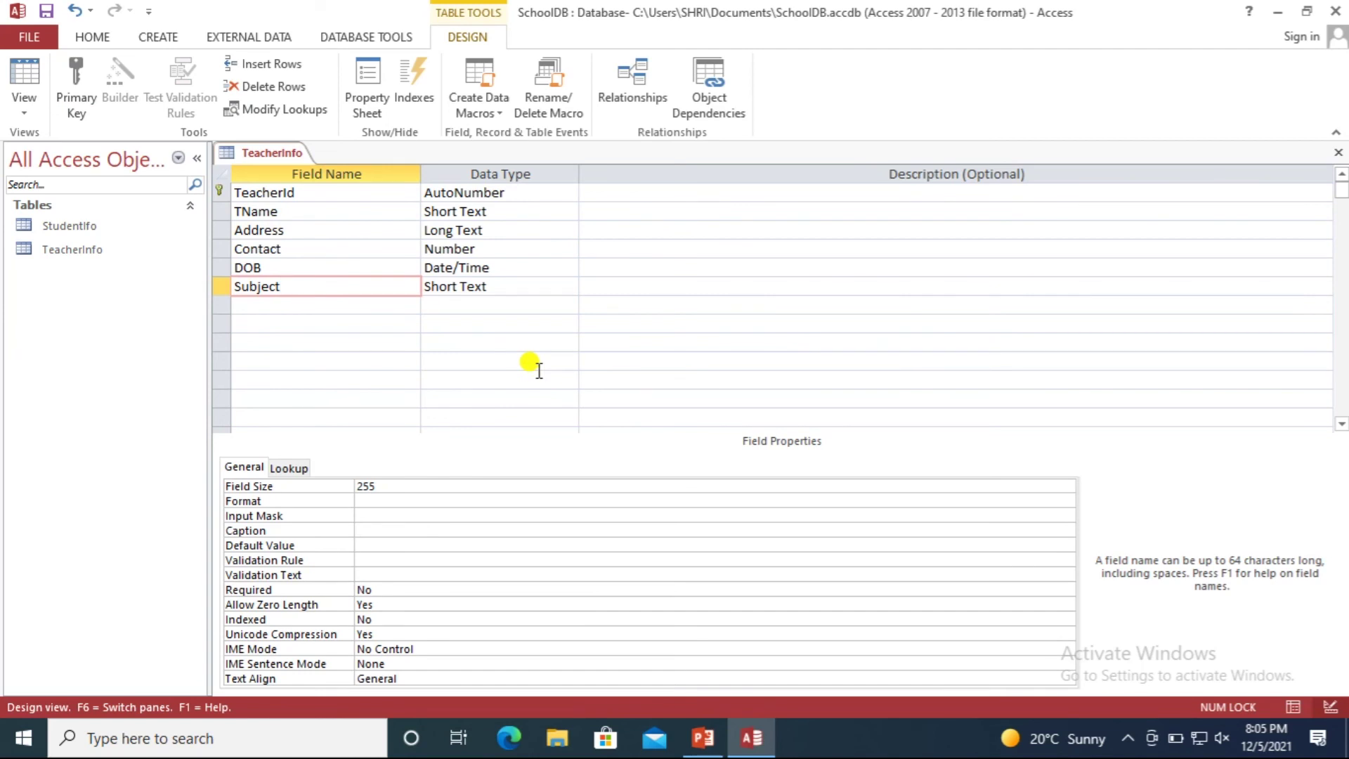
left_click(260, 196)
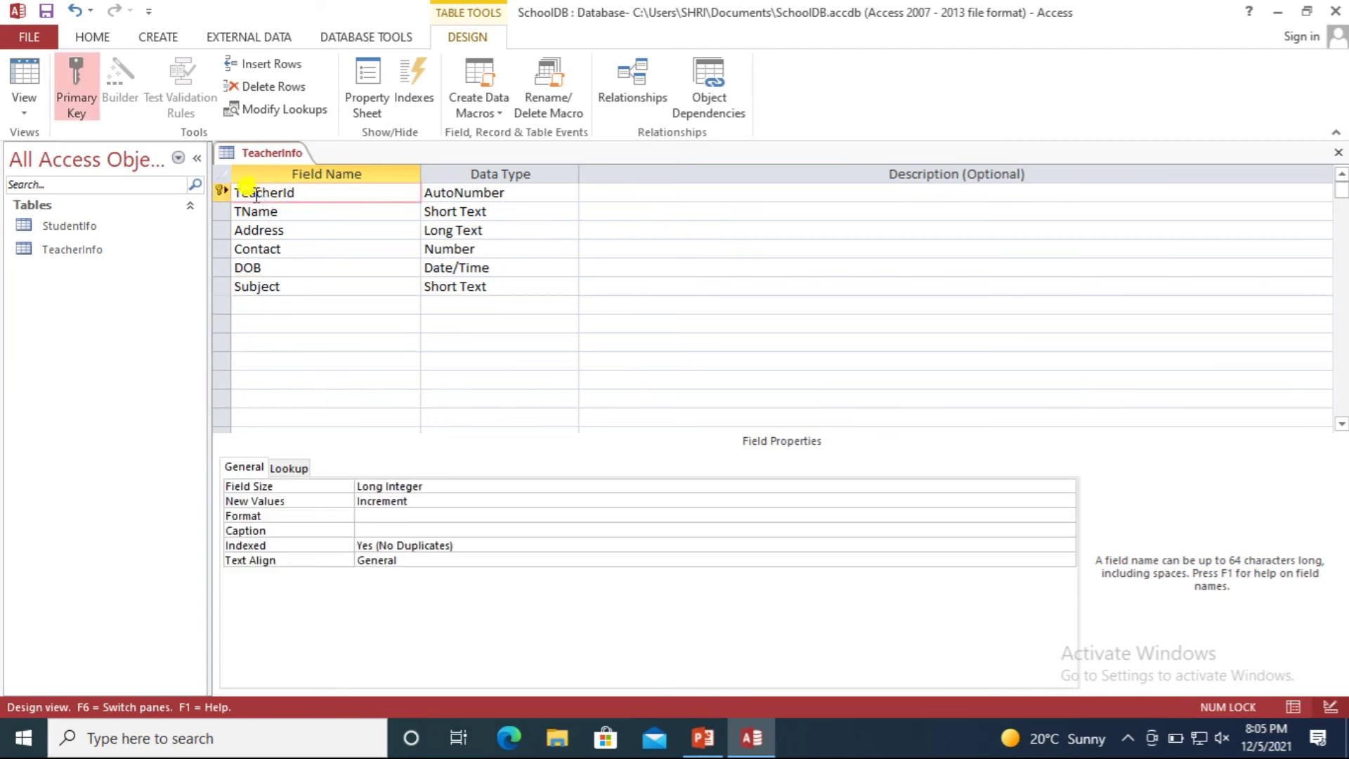
left_click(224, 192)
Toggle TeacherId's primary key off and back on, checking the Contact and TName rows.
right_click(222, 193)
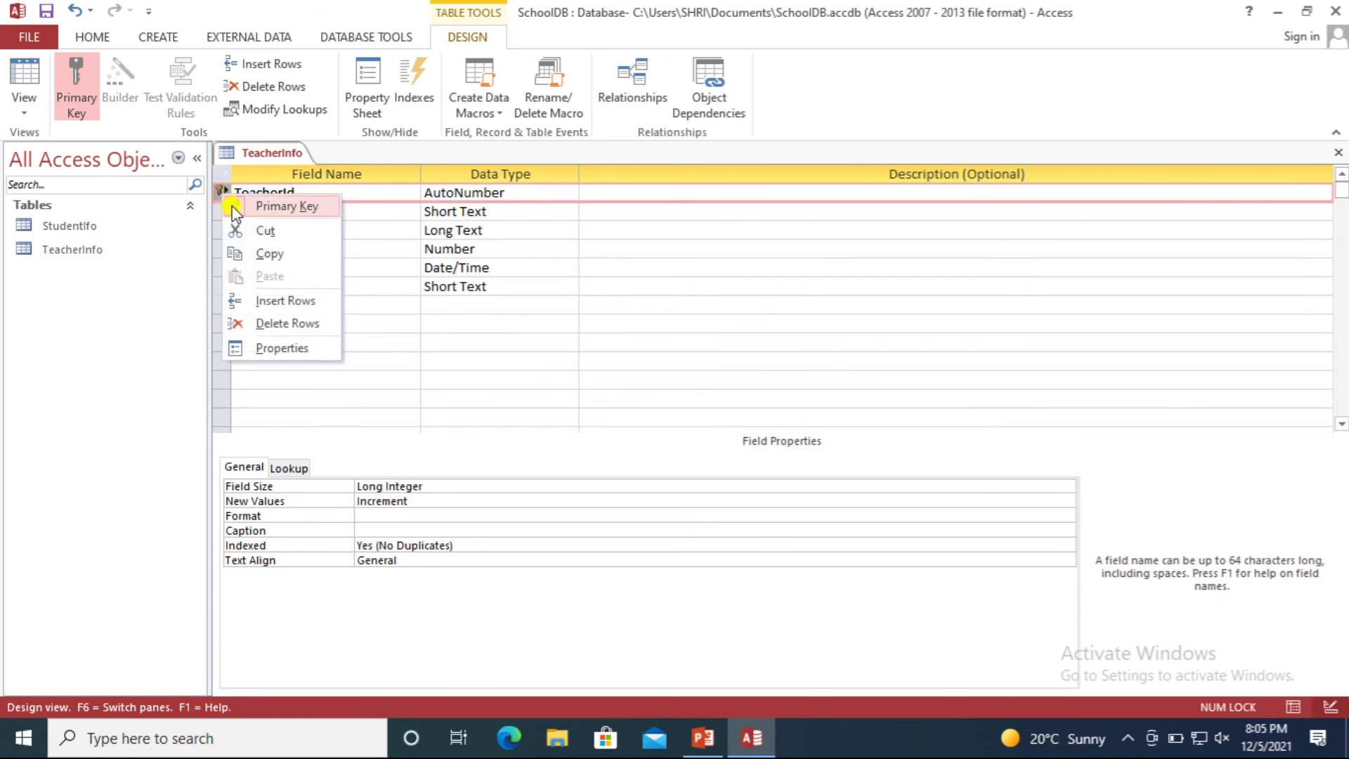
left_click(235, 209)
left_click(345, 247)
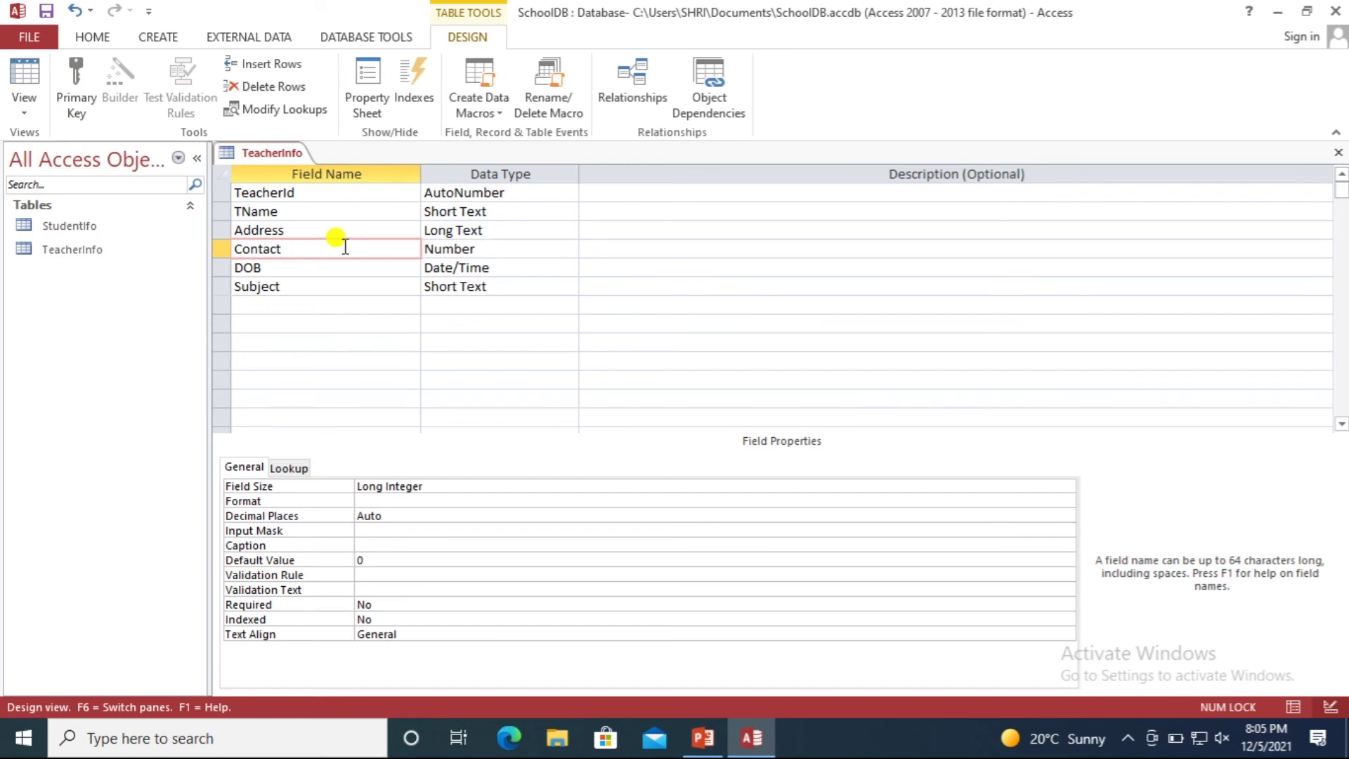
right_click(239, 193)
left_click(302, 207)
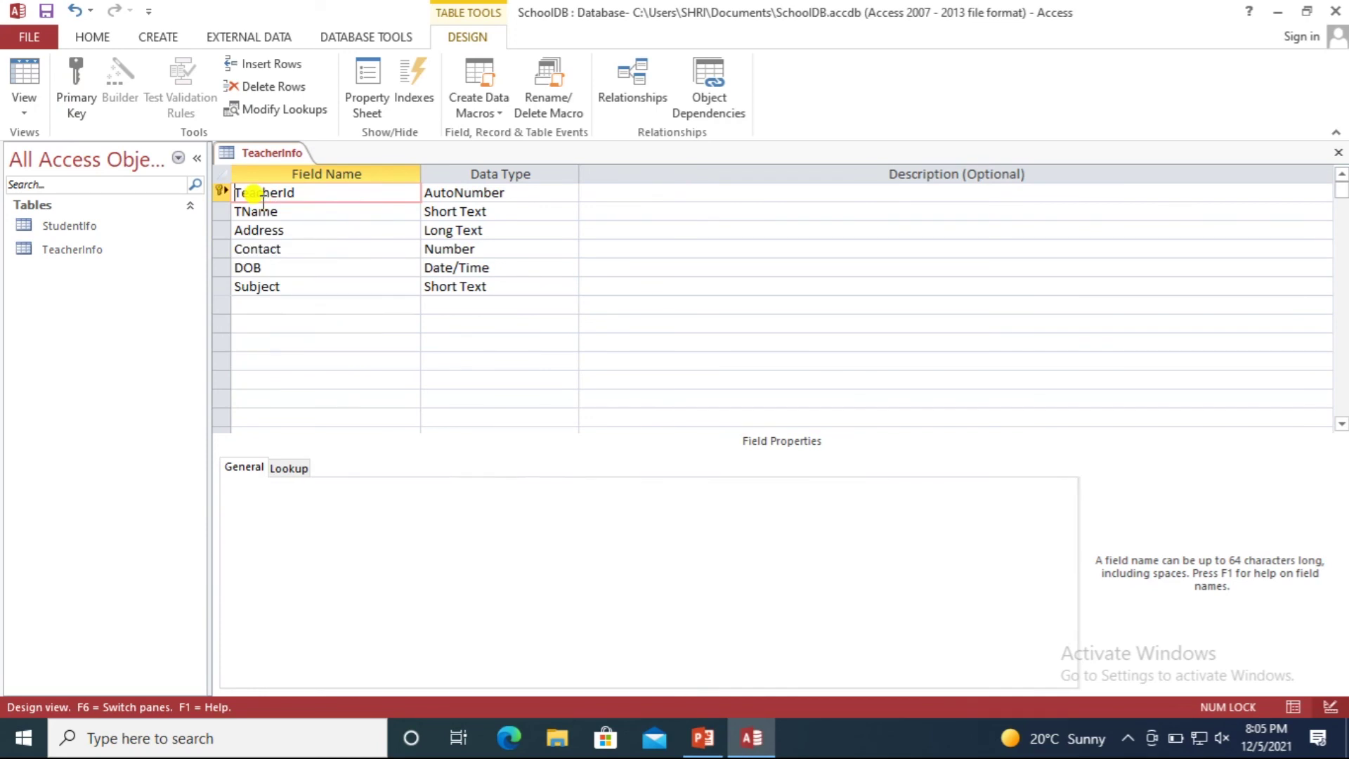
left_click(361, 192)
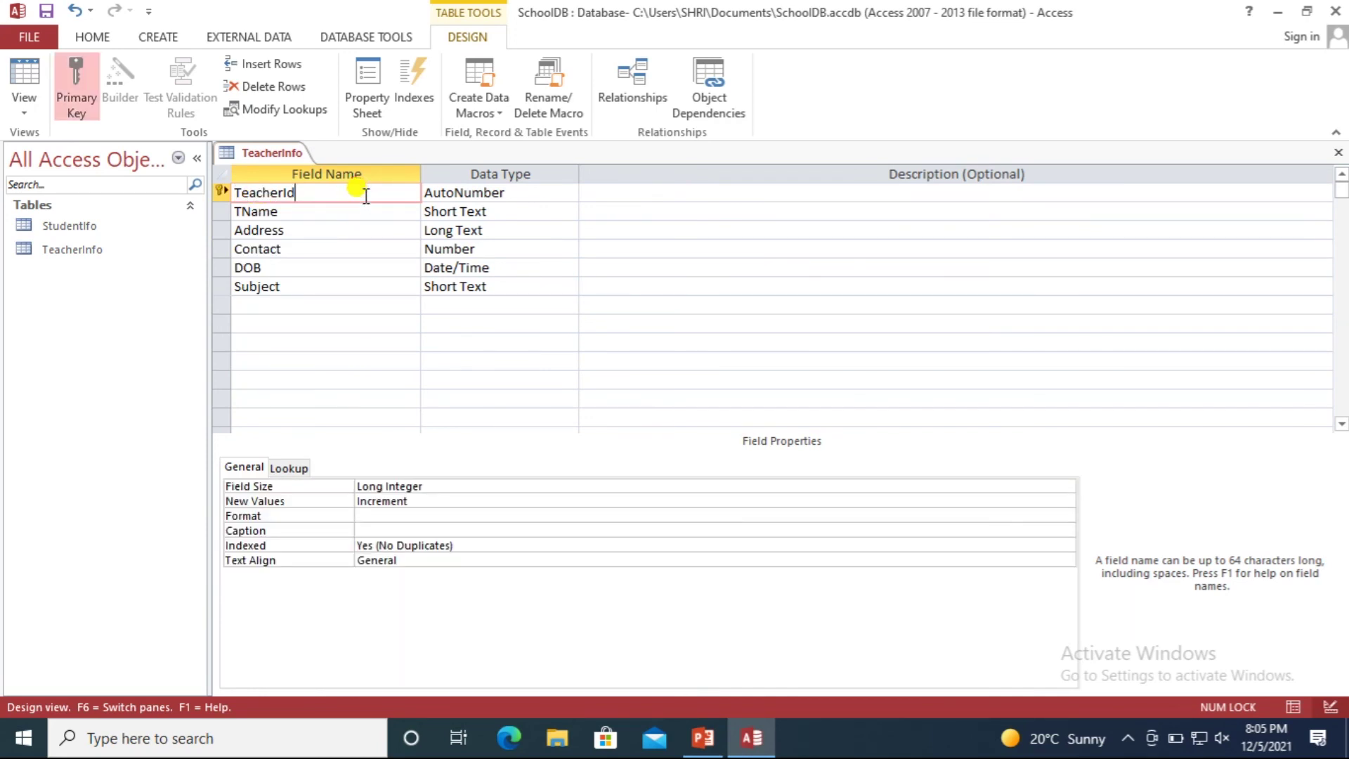
left_click(300, 211)
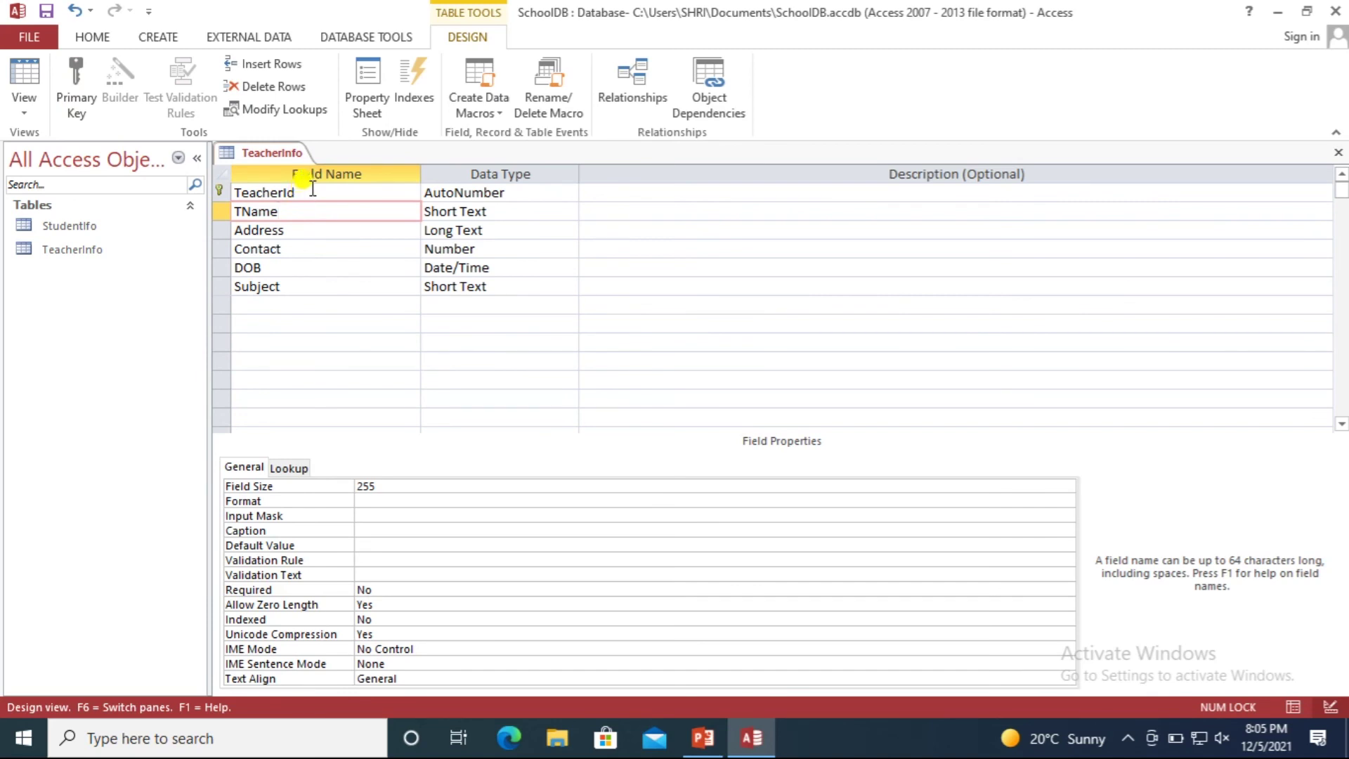
Clear and reset TeacherId as primary key once more, then bring up the TeacherInfo tab's options.
right_click(220, 192)
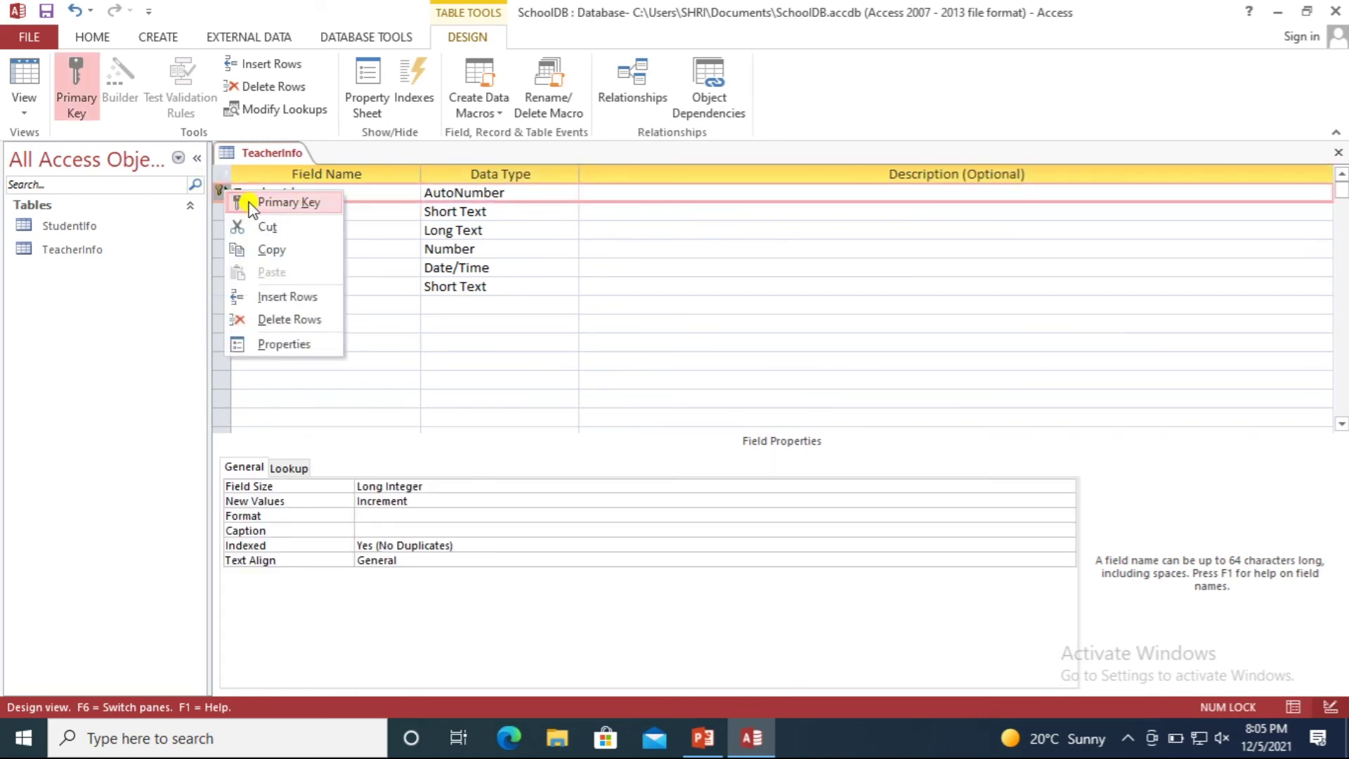
left_click(251, 205)
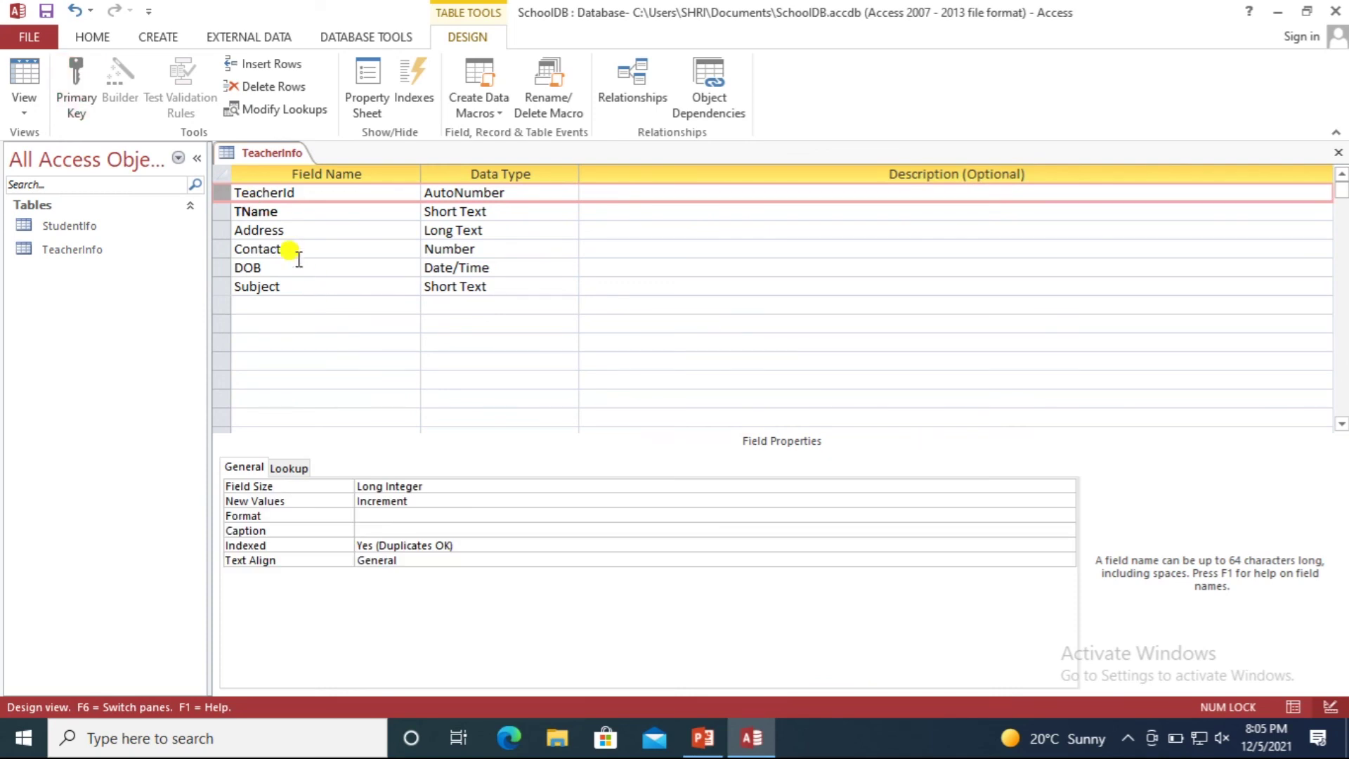
left_click(224, 193)
right_click(224, 195)
left_click(251, 207)
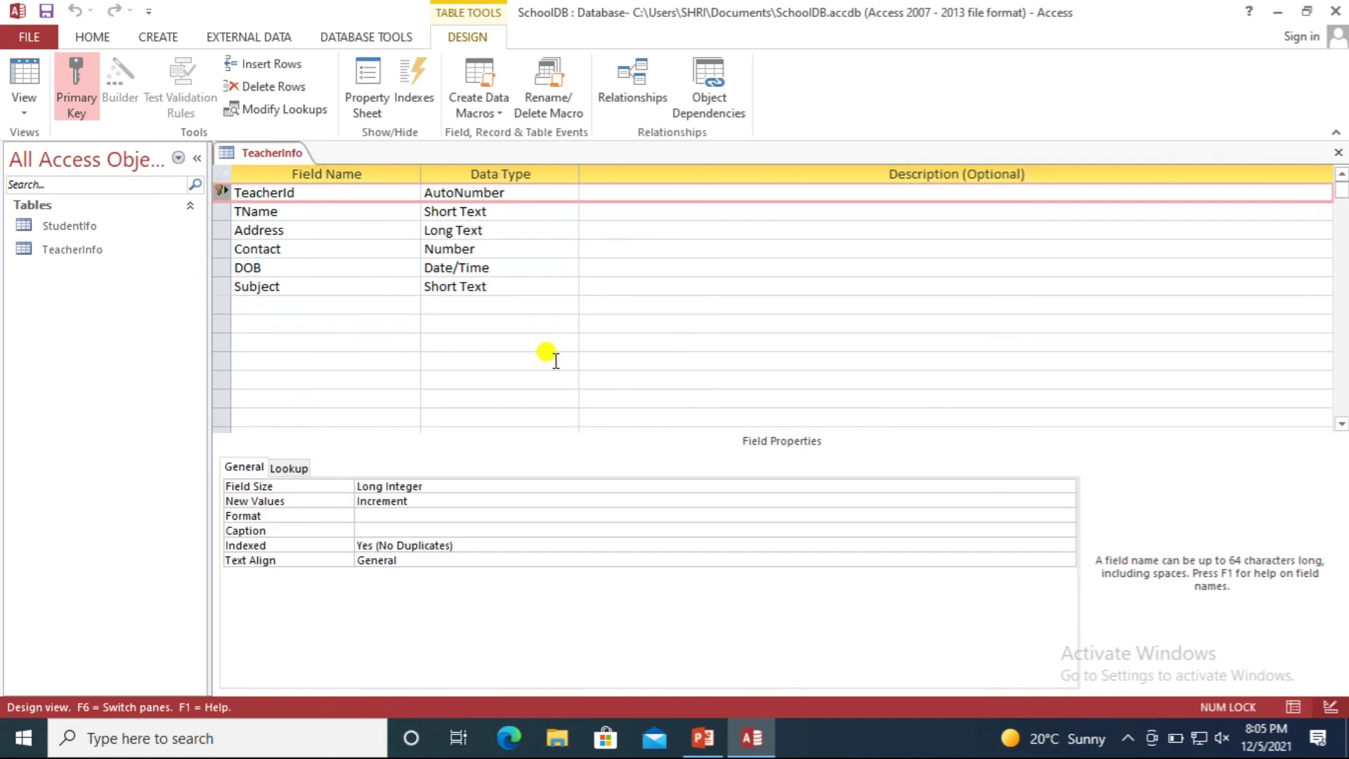
right_click(266, 153)
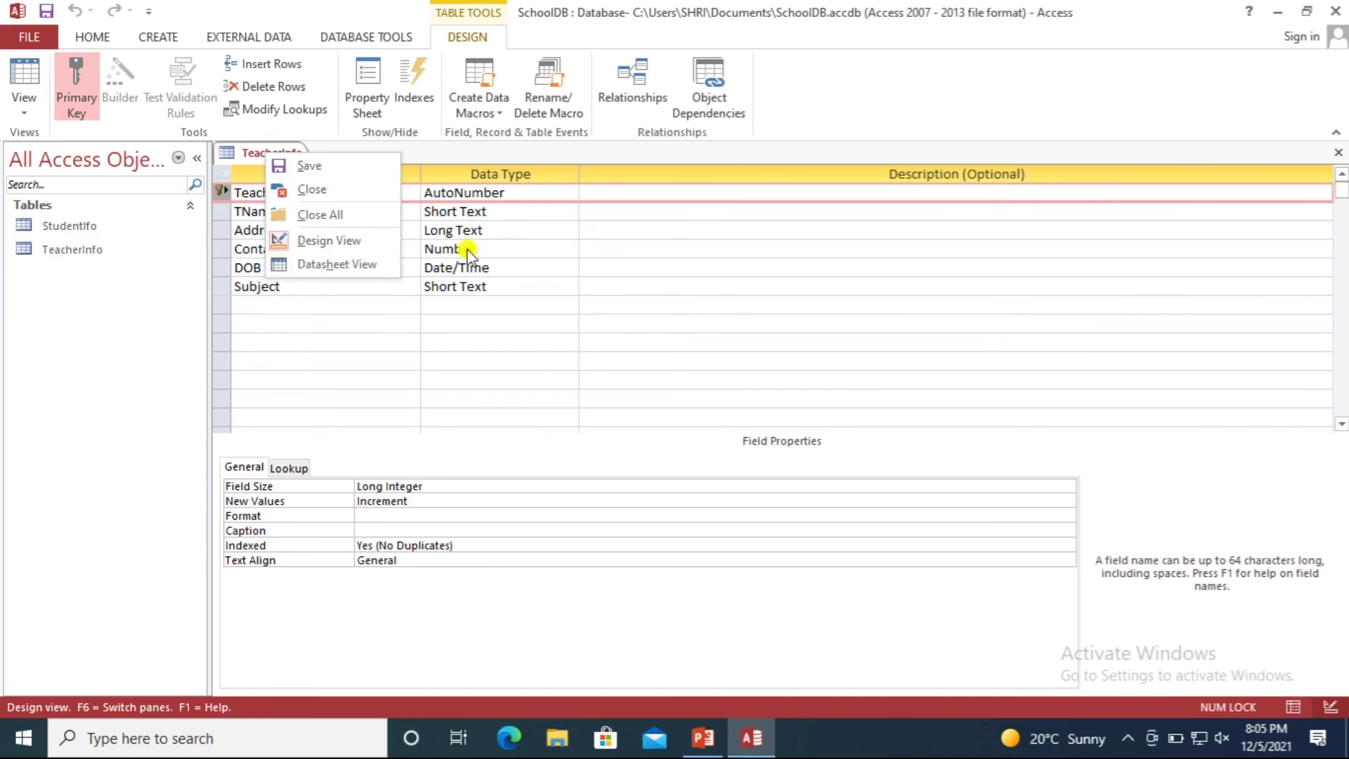
Review the TeacherId field's description and data type options.
left_click(656, 191)
left_click(657, 191)
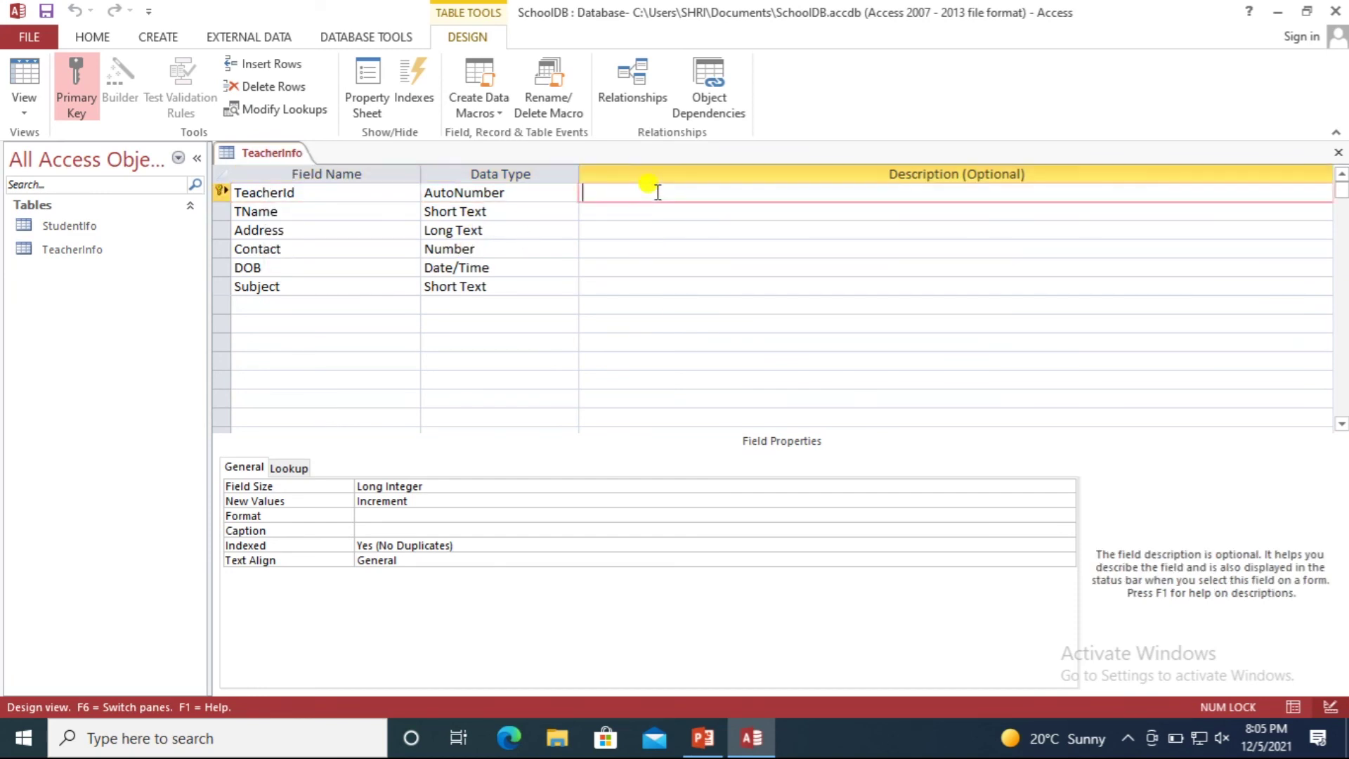
key("Down")
key("Down")
key("Down")
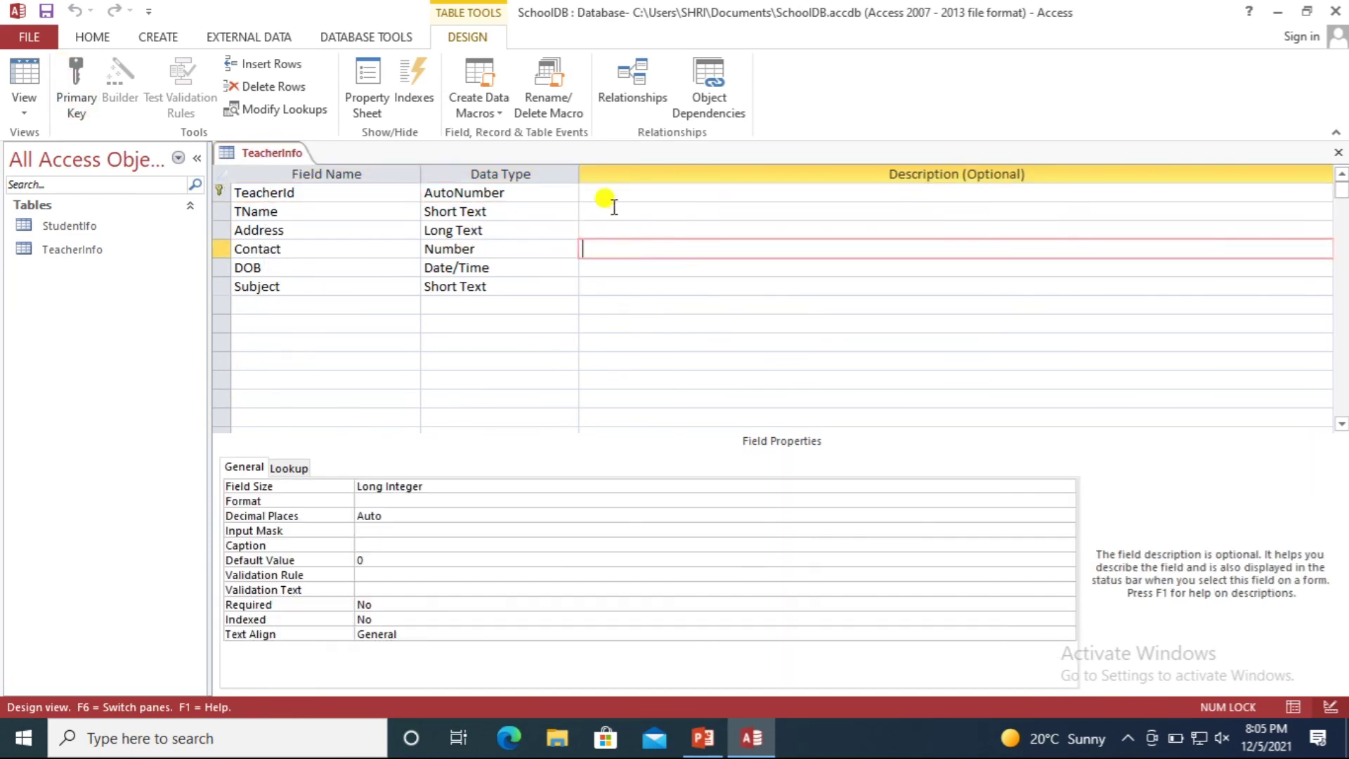
left_click(330, 194)
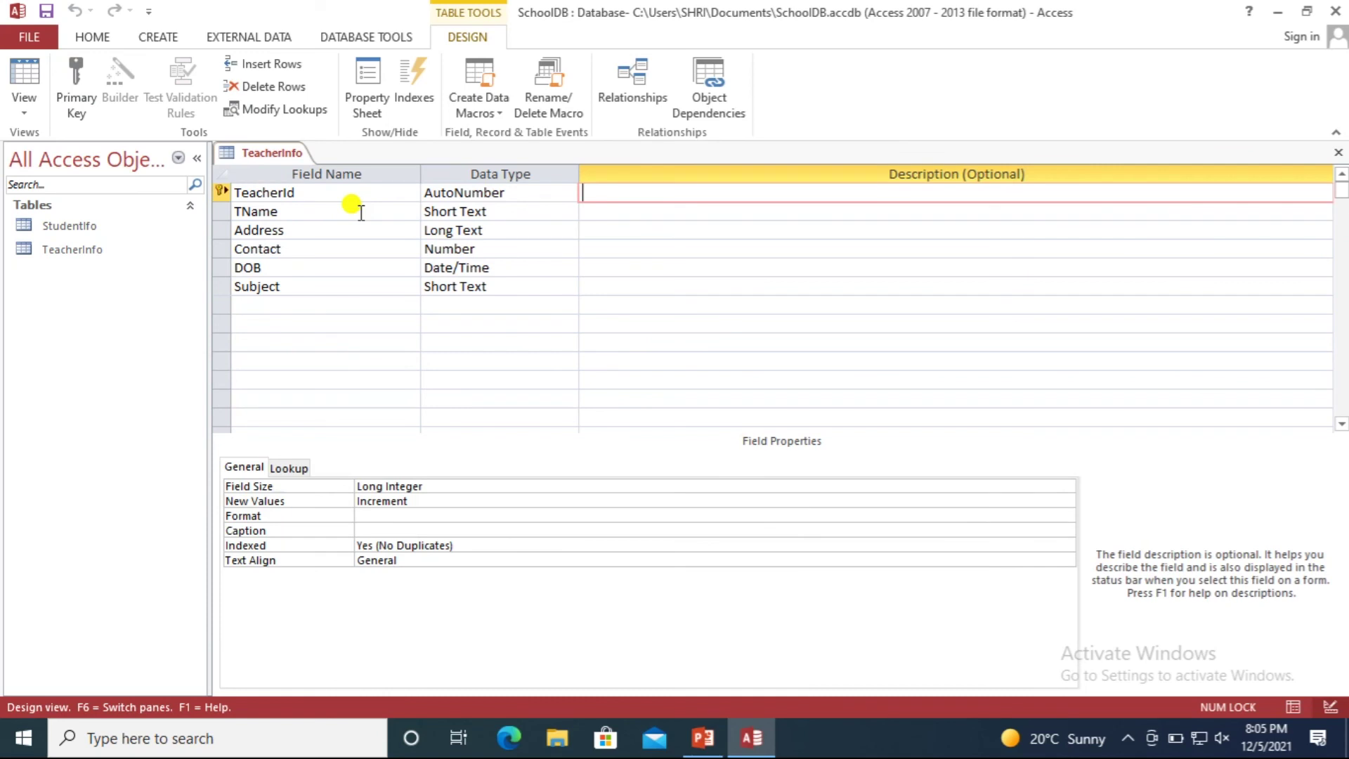
left_click(564, 190)
left_click(634, 194)
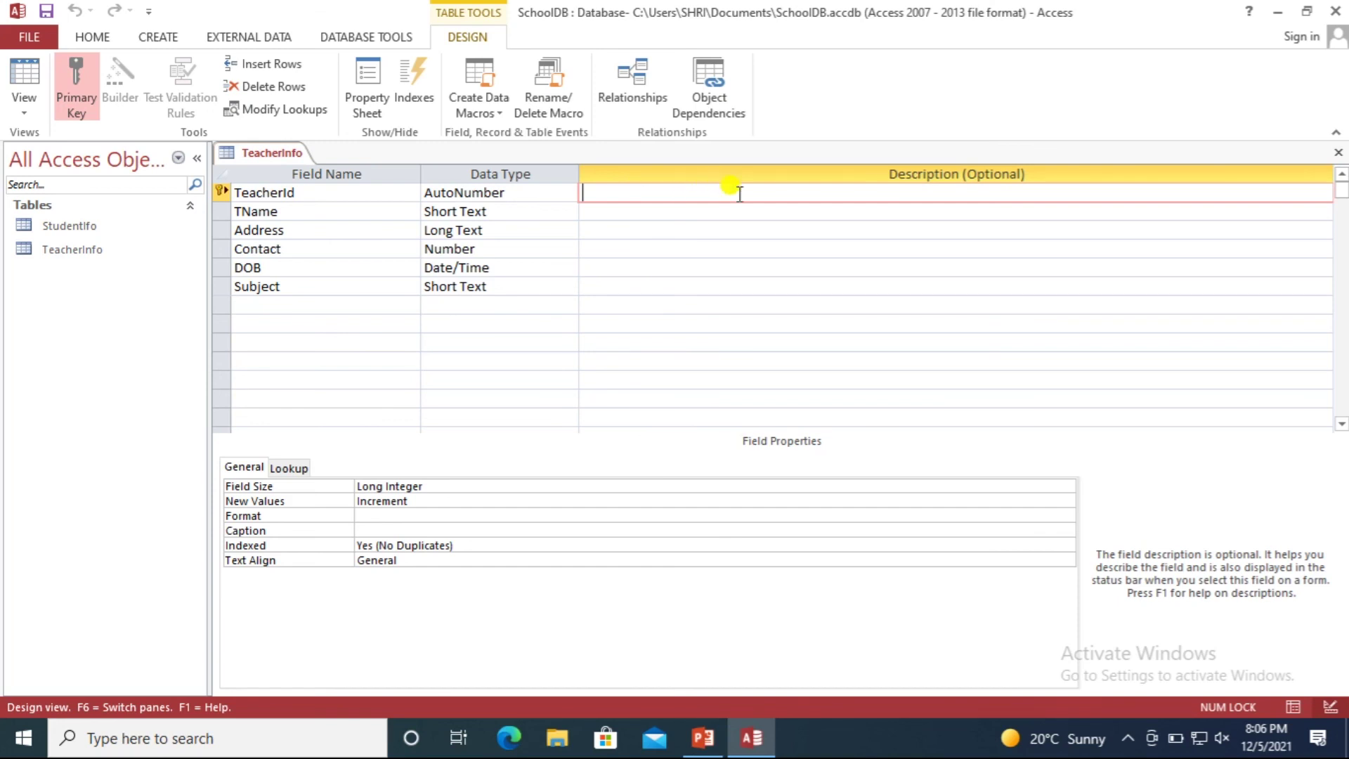
left_click(716, 205)
left_click(712, 196)
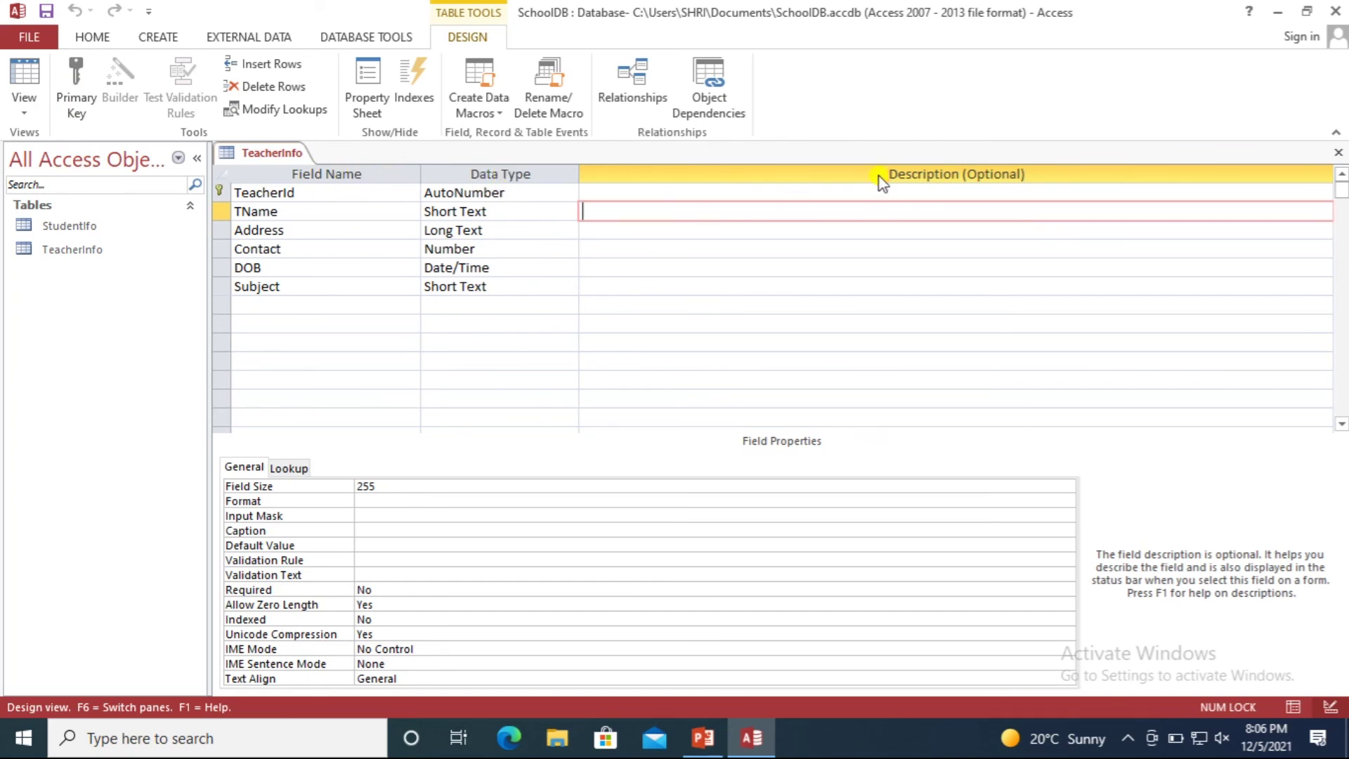
Step through the TeacherId, TName and DOB rows, then close the TeacherInfo design.
left_click(861, 191)
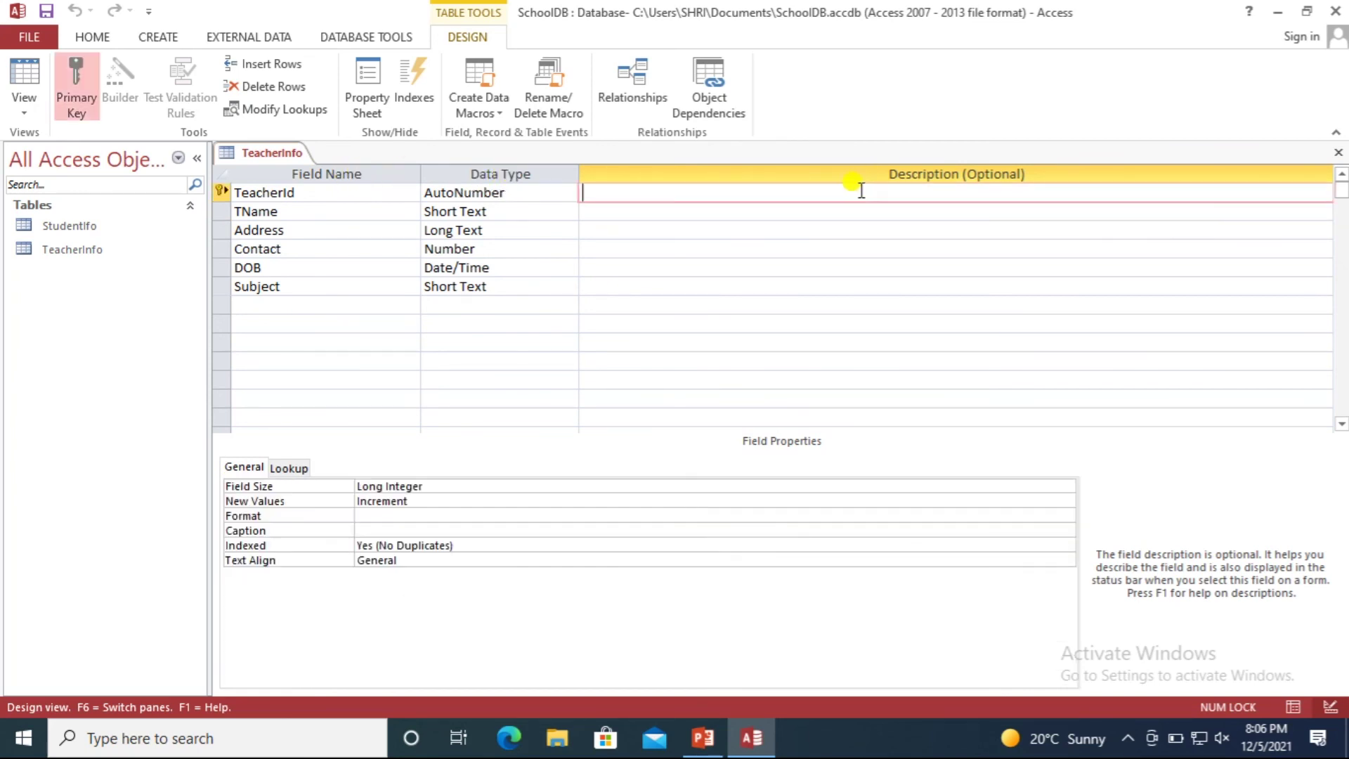
left_click(648, 204)
left_click(663, 193)
left_click(636, 215)
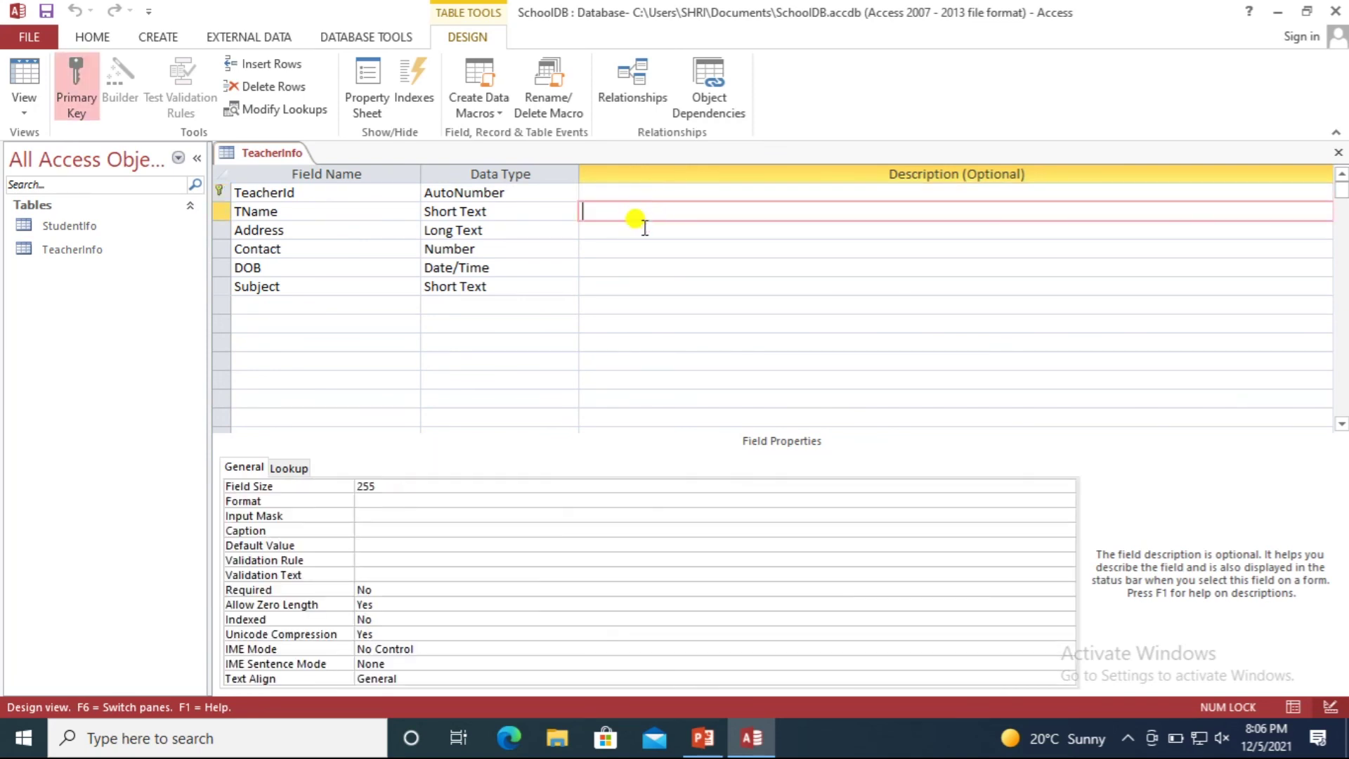
key("Down")
key("Down")
key("Down")
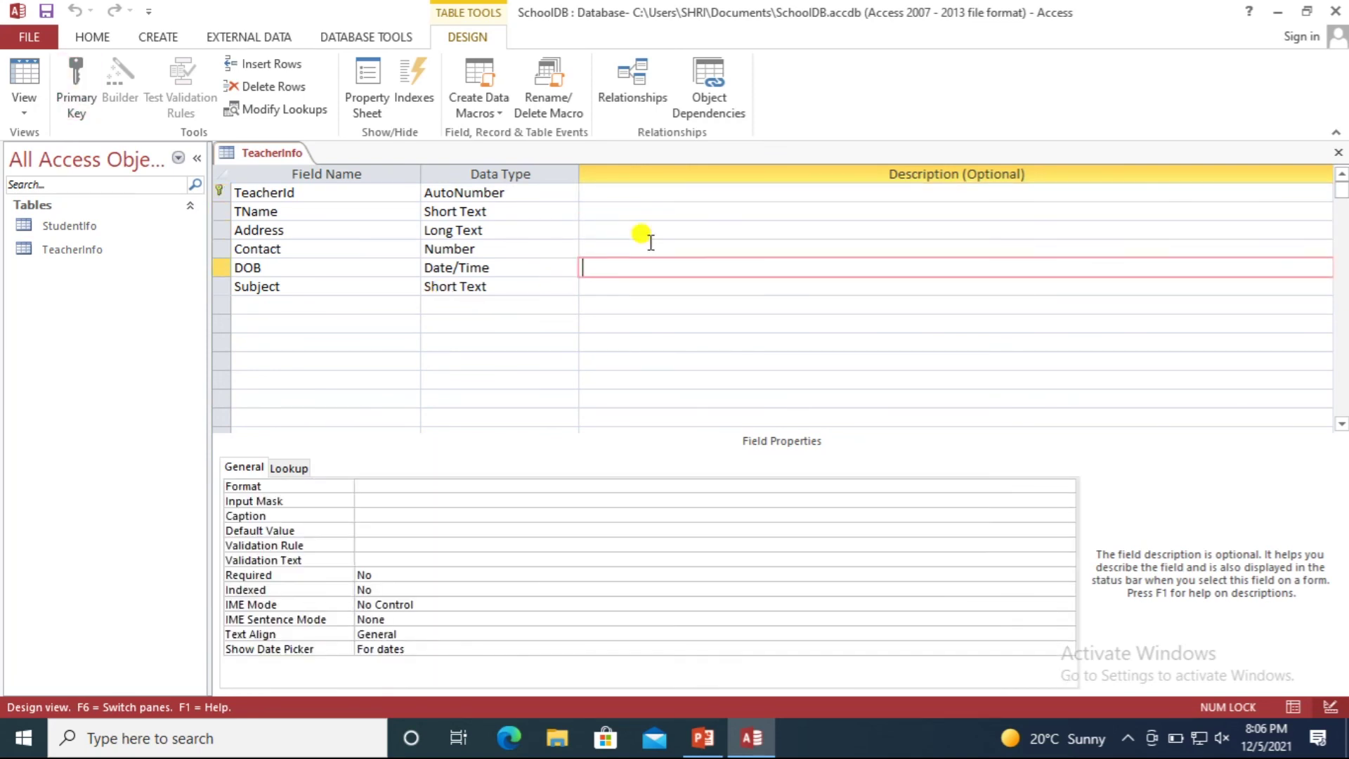
left_click(634, 191)
left_click(632, 211)
left_click(626, 269)
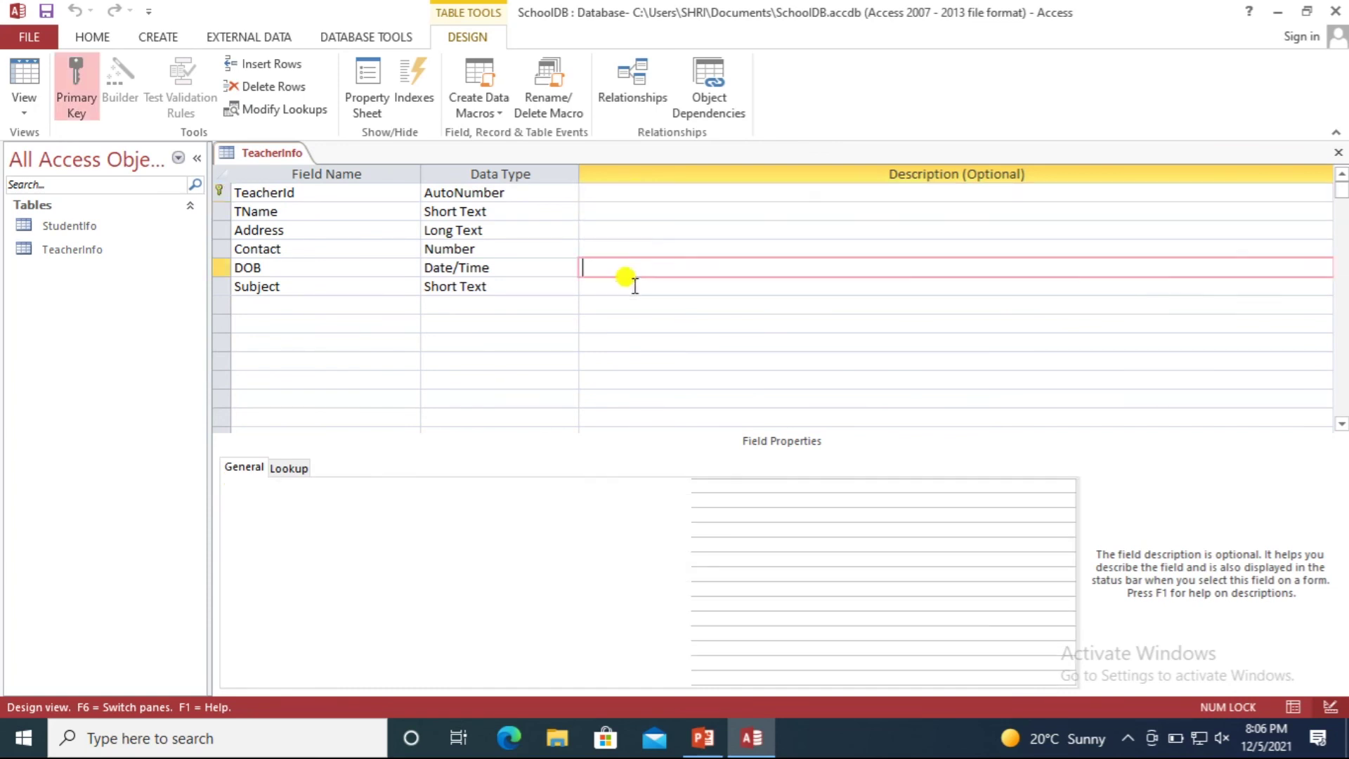
right_click(258, 160)
left_click(291, 188)
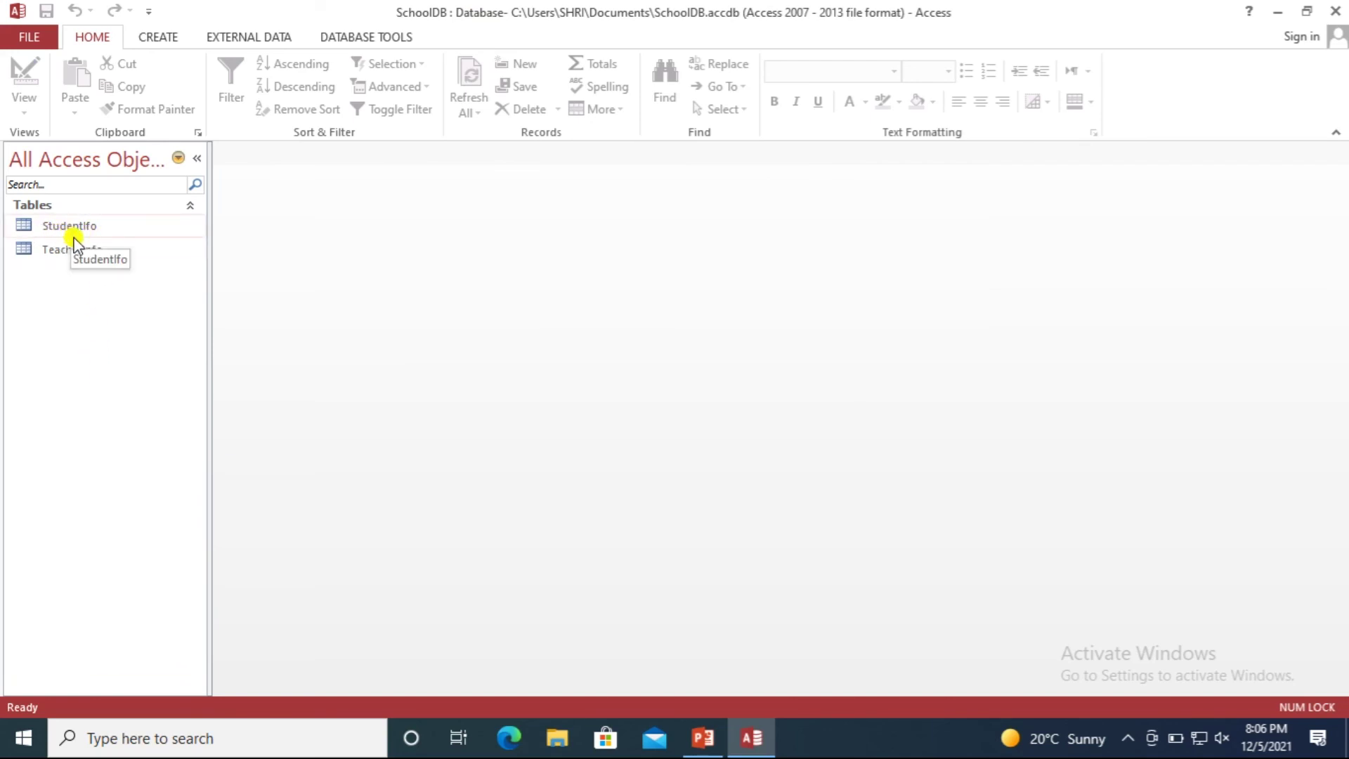
Open TeacherInfo from the navigation pane in Datasheet View.
left_click(161, 39)
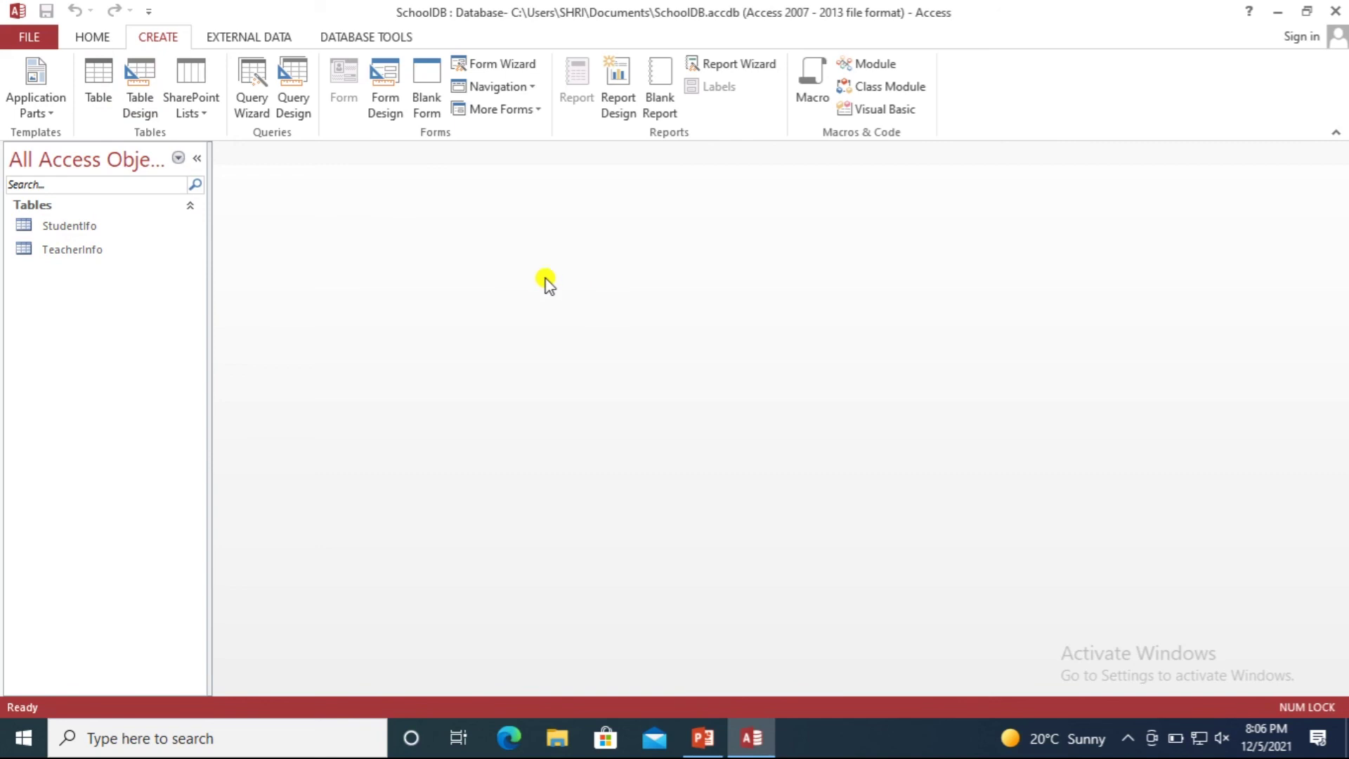
double_click(56, 251)
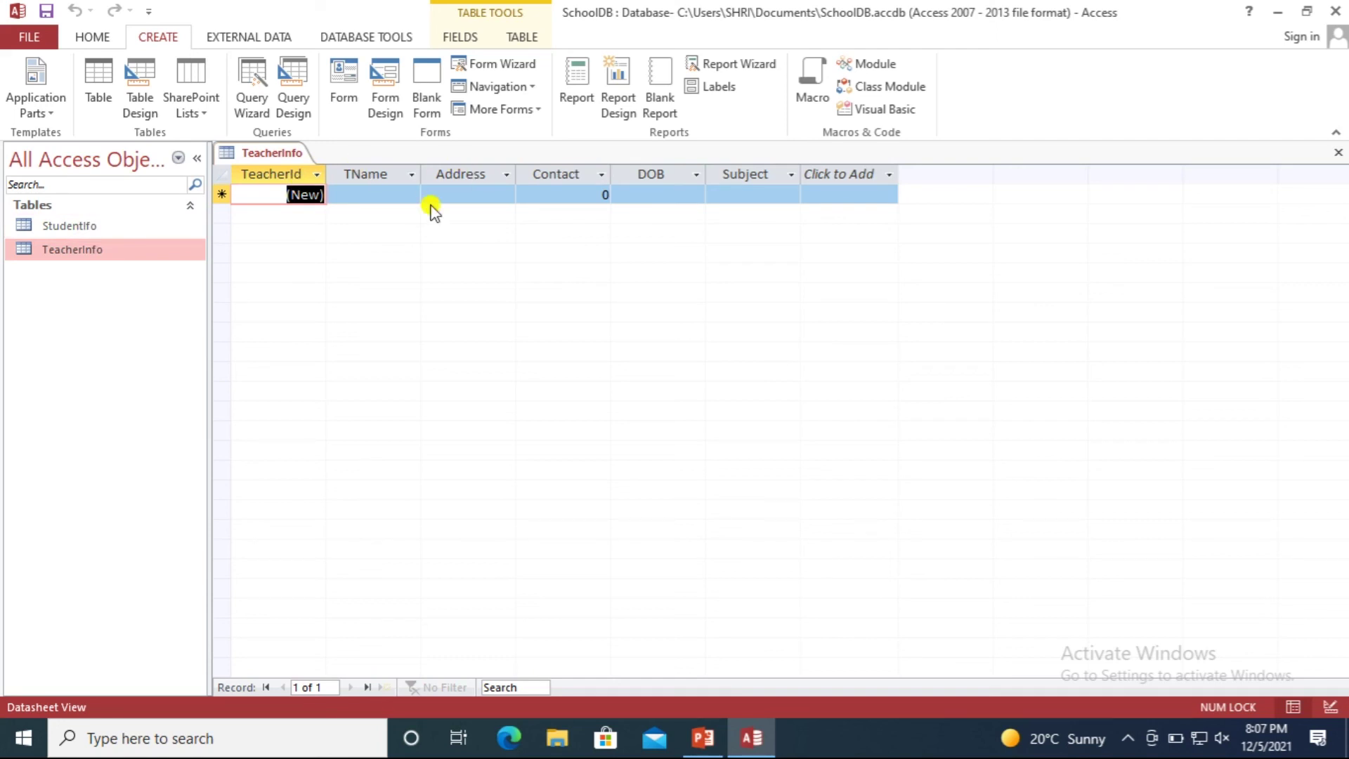
Enter the first teacher record with name, address, contact number, DOB 12/13/2021 and subject IT.
left_click(386, 193)
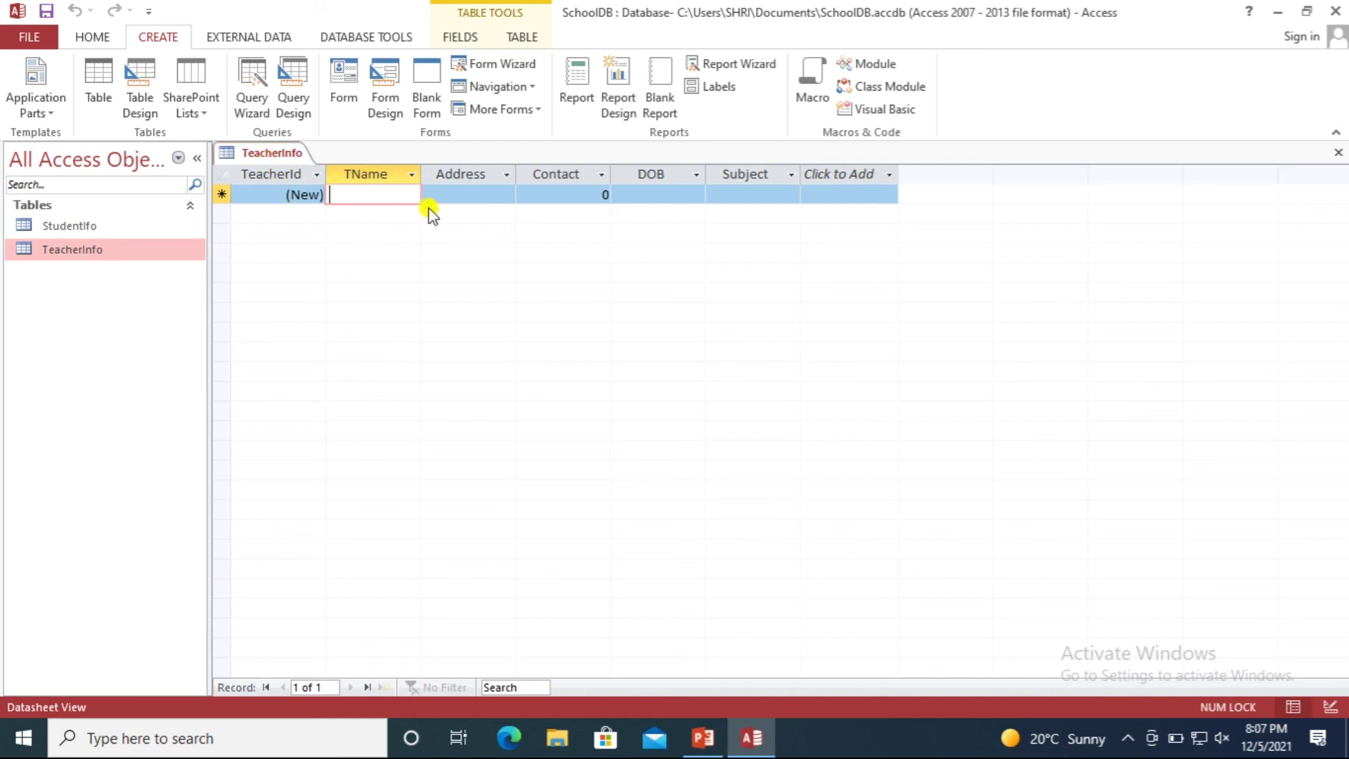
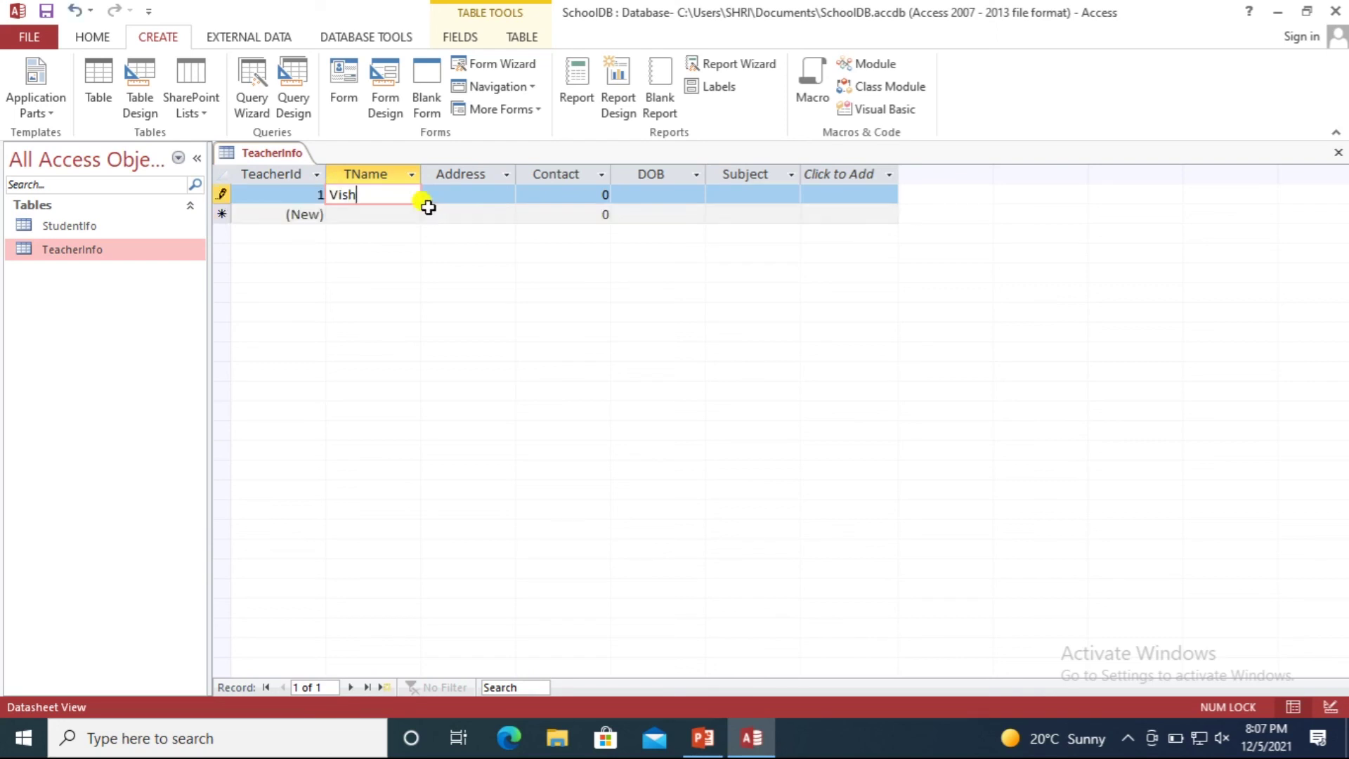
left_click(472, 196)
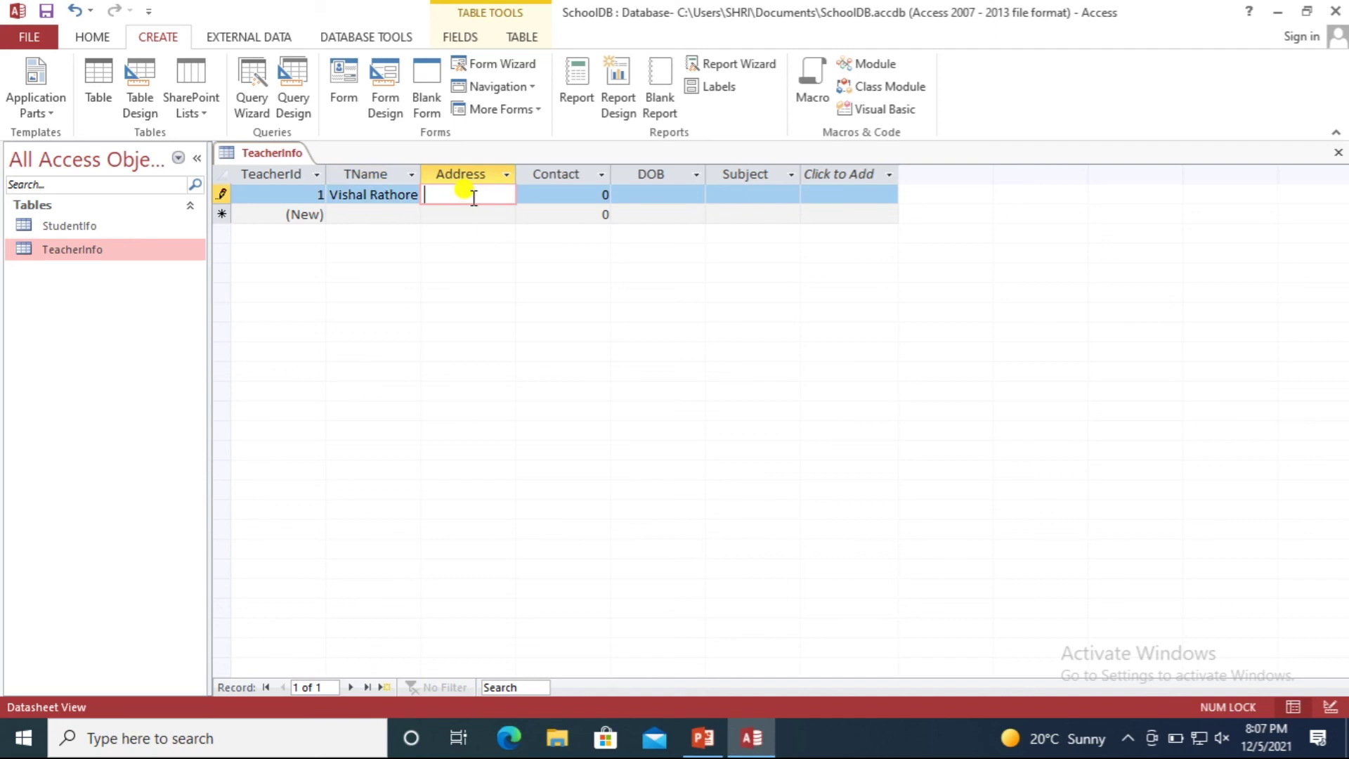
type("Bhanpura")
left_click(592, 193)
type("15345435")
left_click(654, 194)
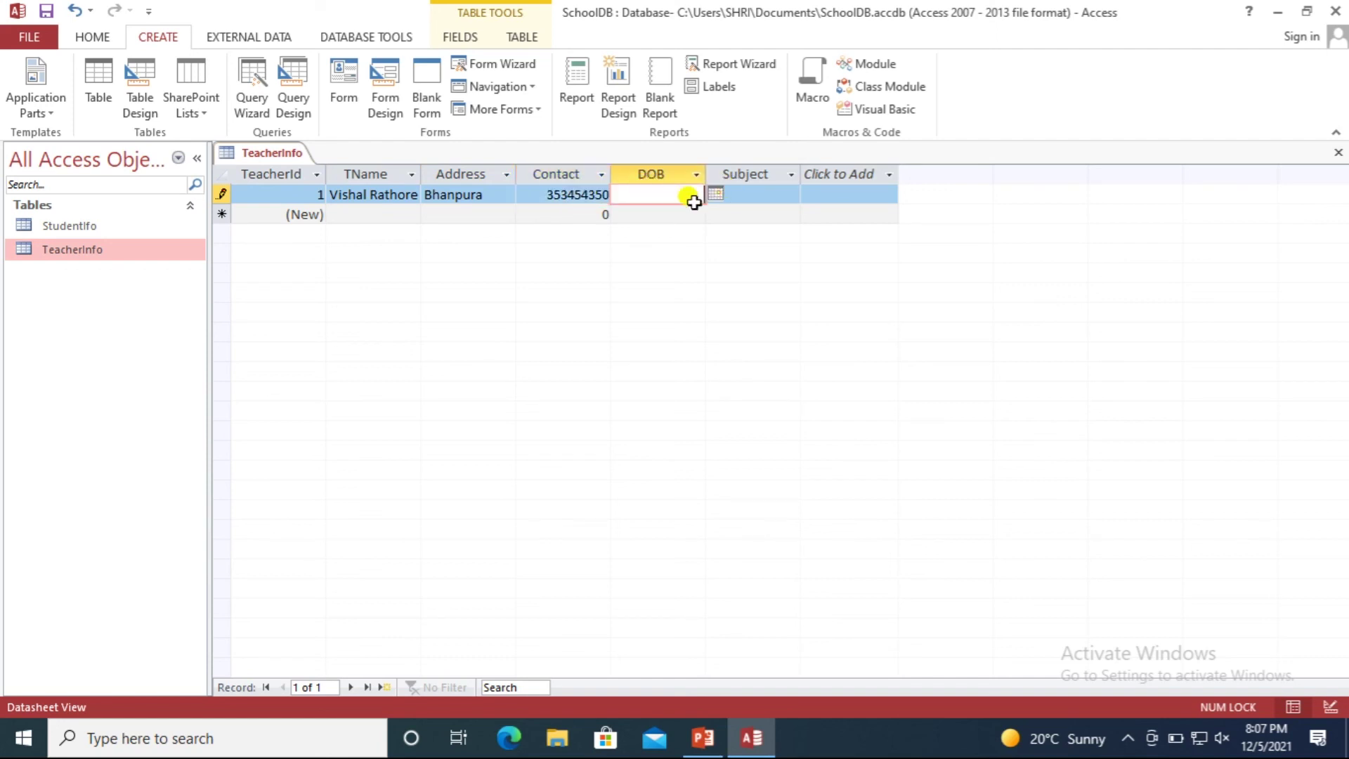
left_click(716, 195)
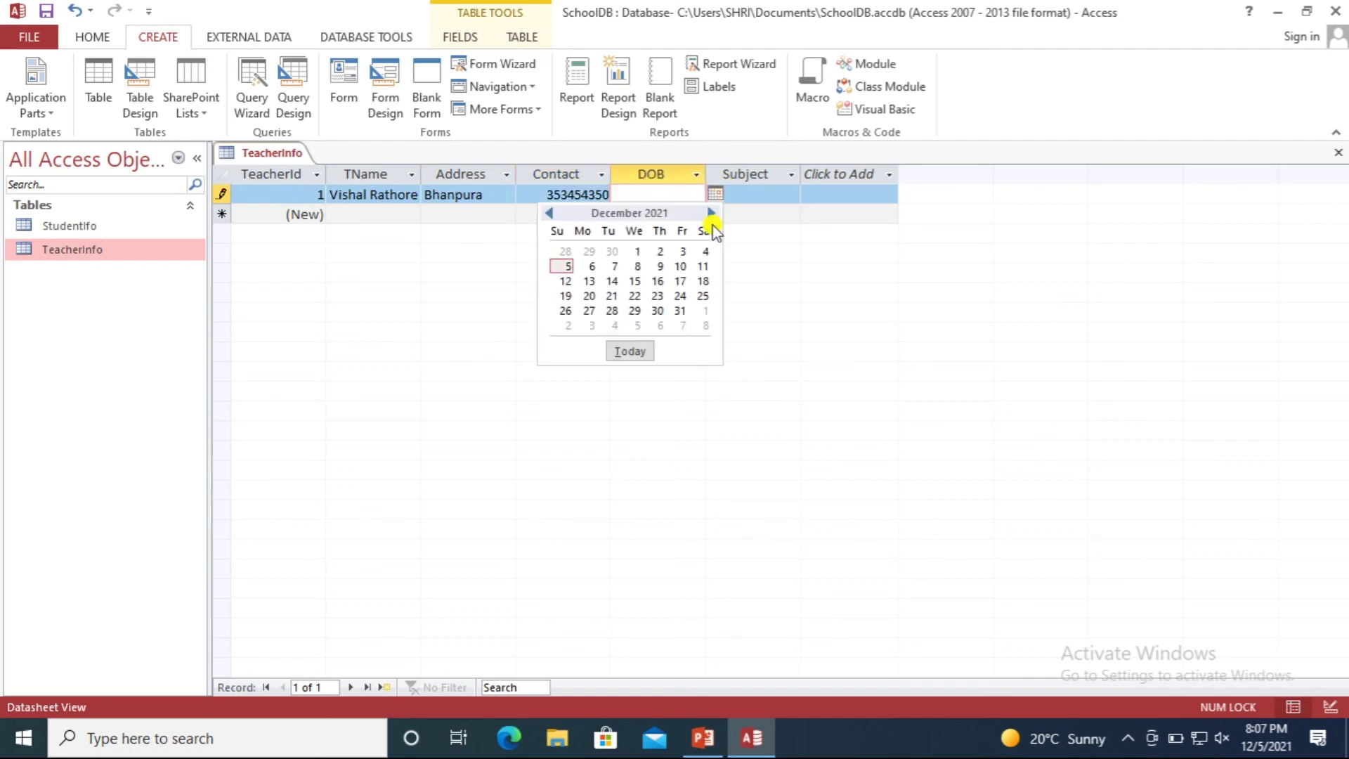
left_click(592, 283)
left_click(763, 193)
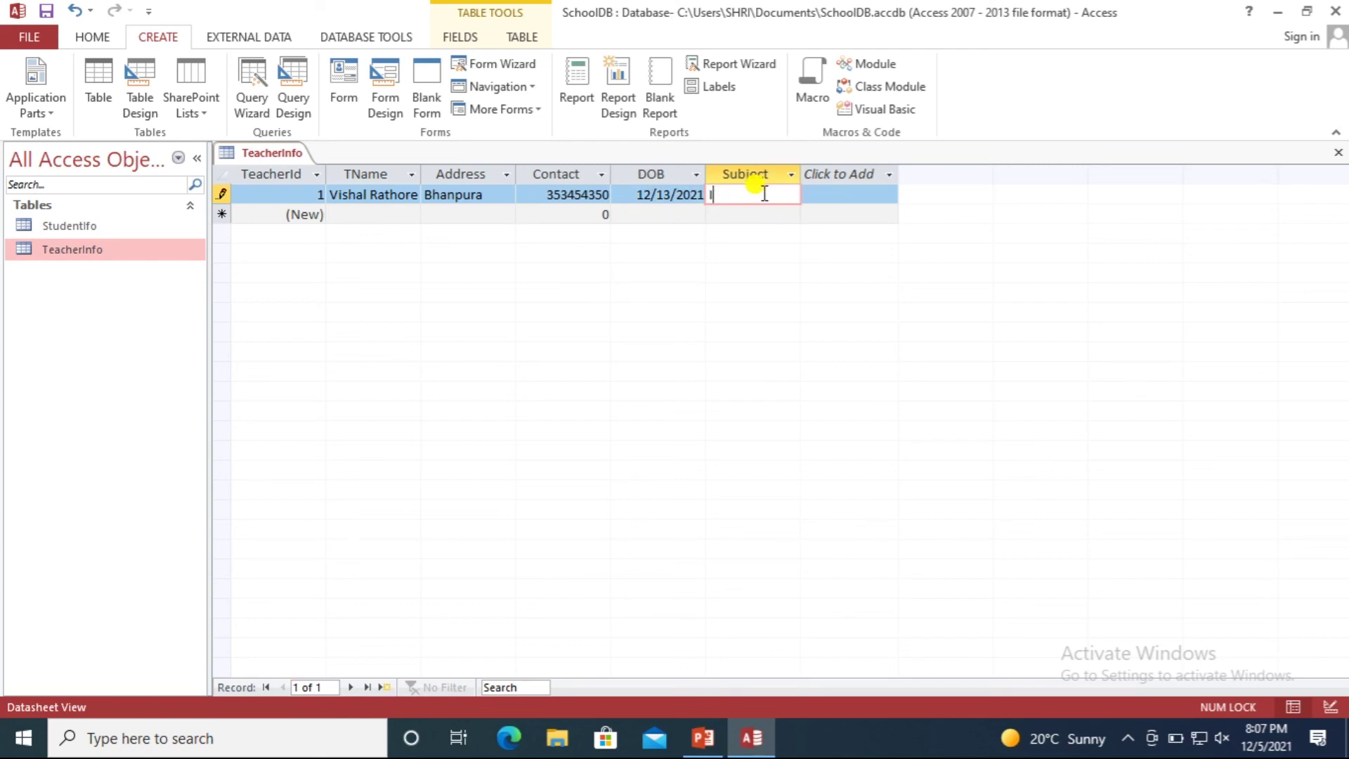
type("IT")
key("Down")
Enter the second teacher record with name, address, contact number, DOB 12/25/2021 and subject Maths.
key("Left")
key("Left")
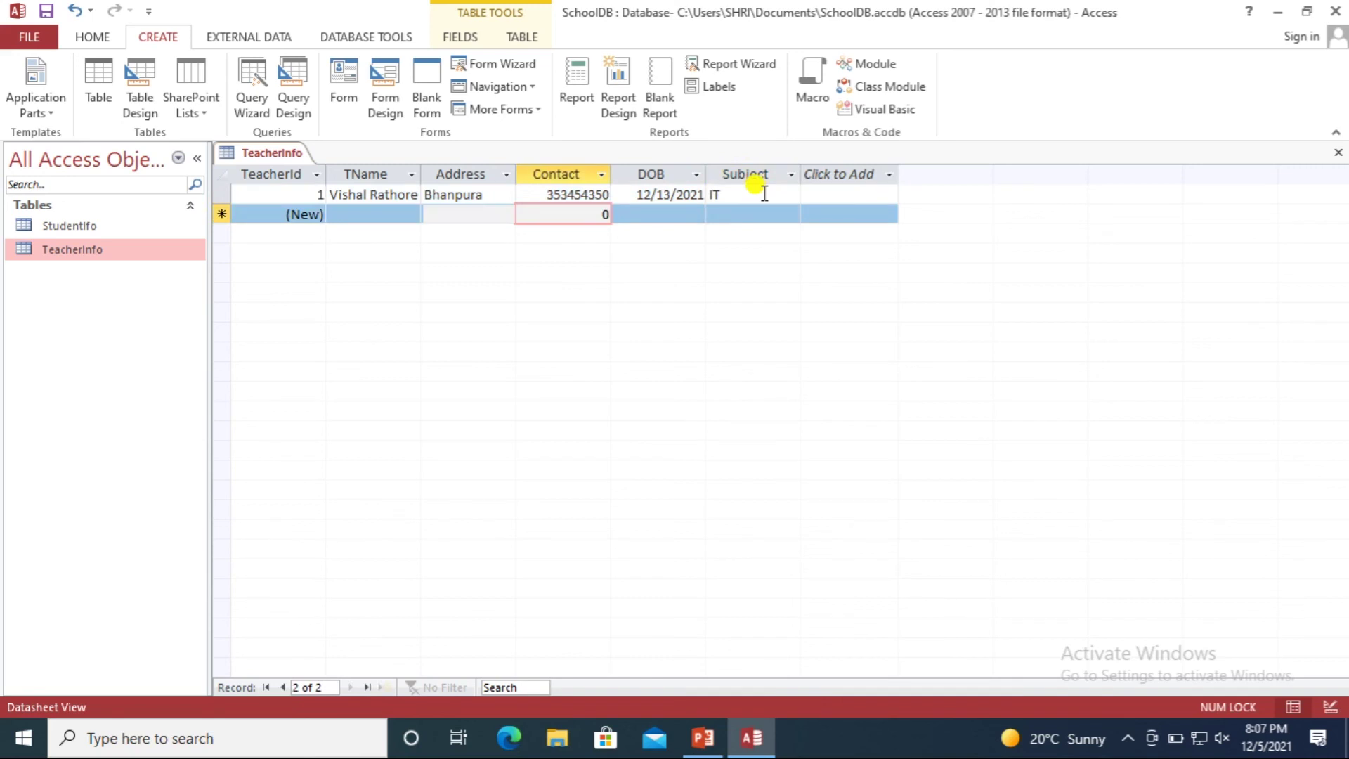
key("Left")
key("Left")
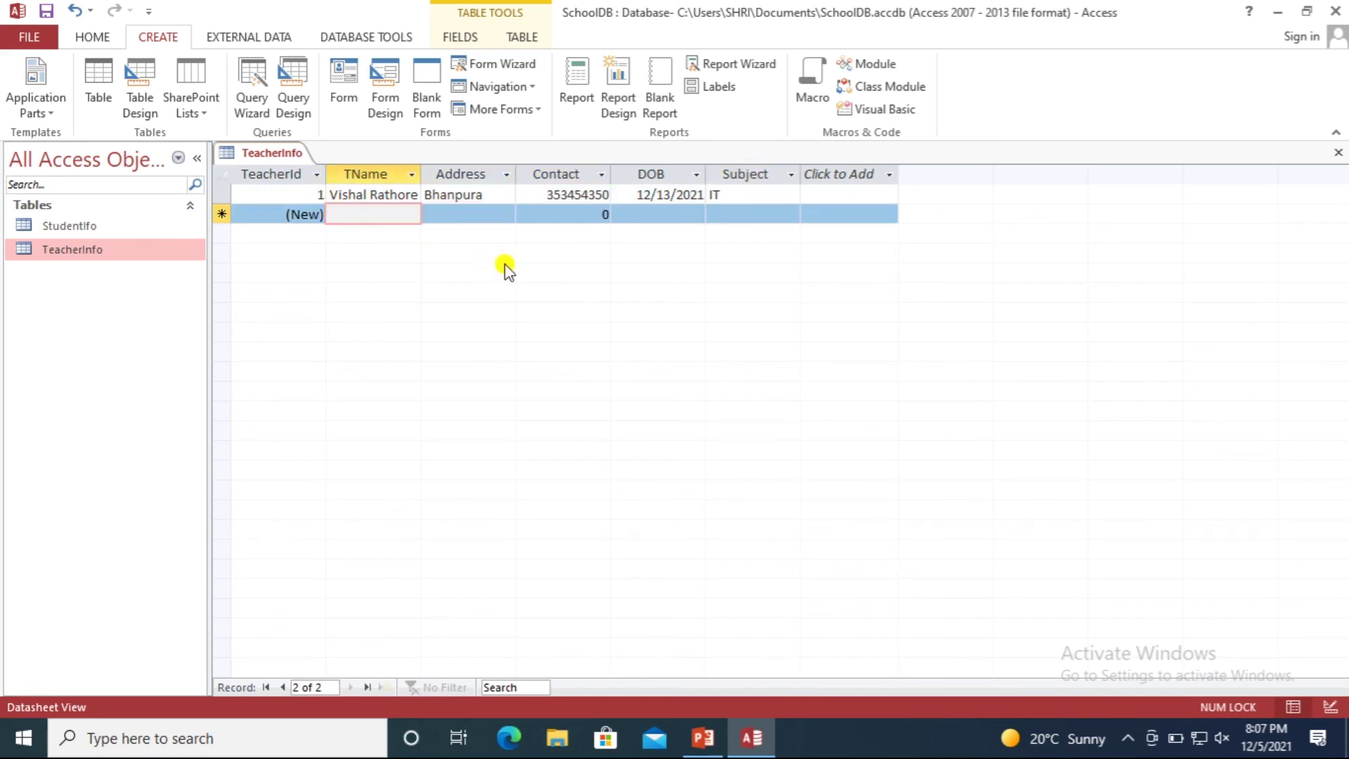
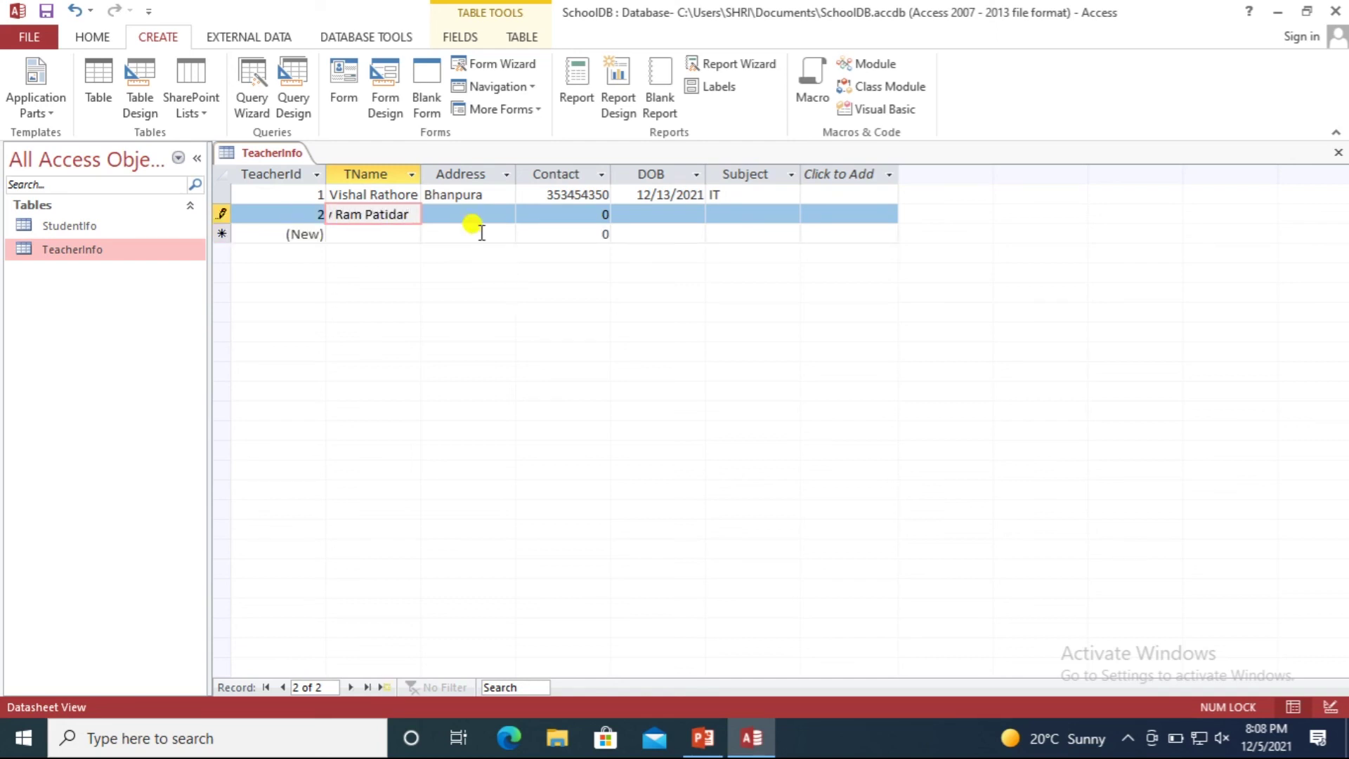
left_click(477, 215)
type("Garoth")
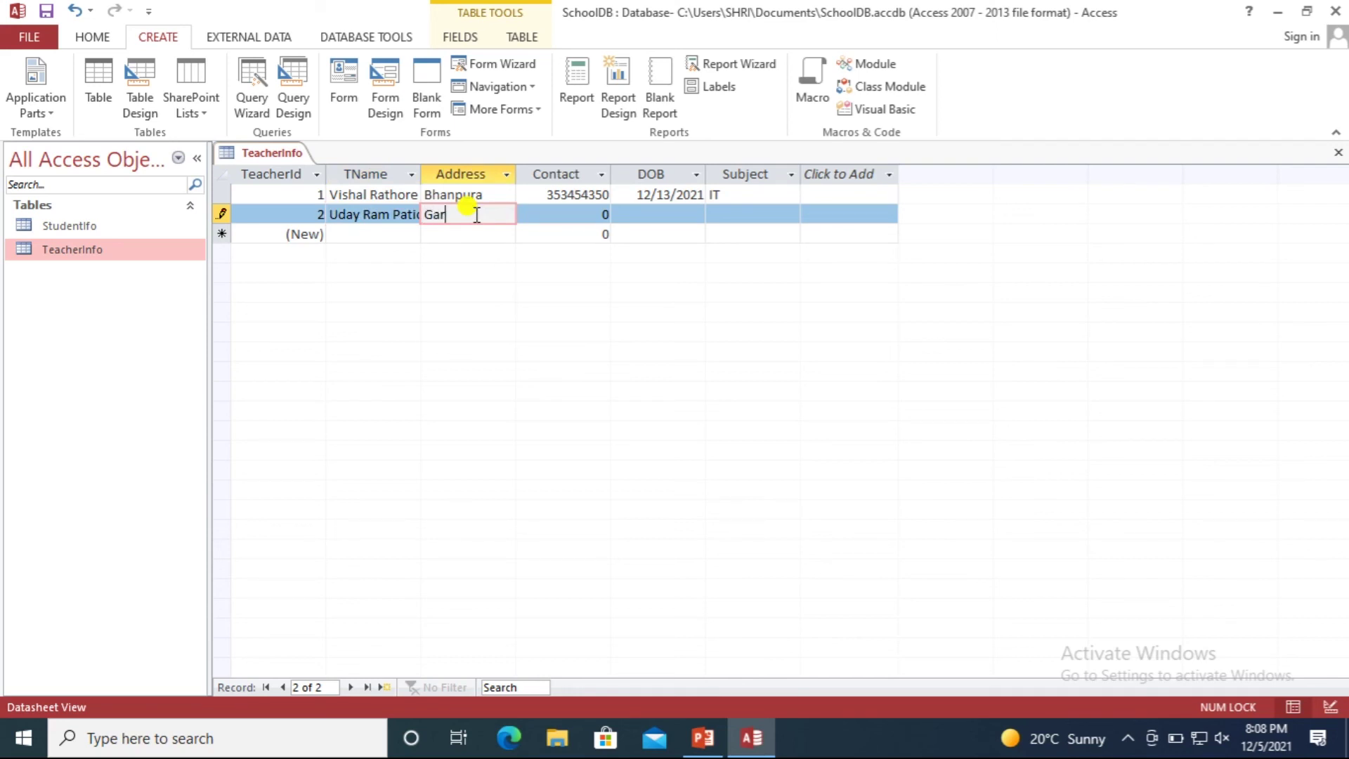
left_click(590, 215)
type("435345435")
left_click(688, 214)
left_click(716, 215)
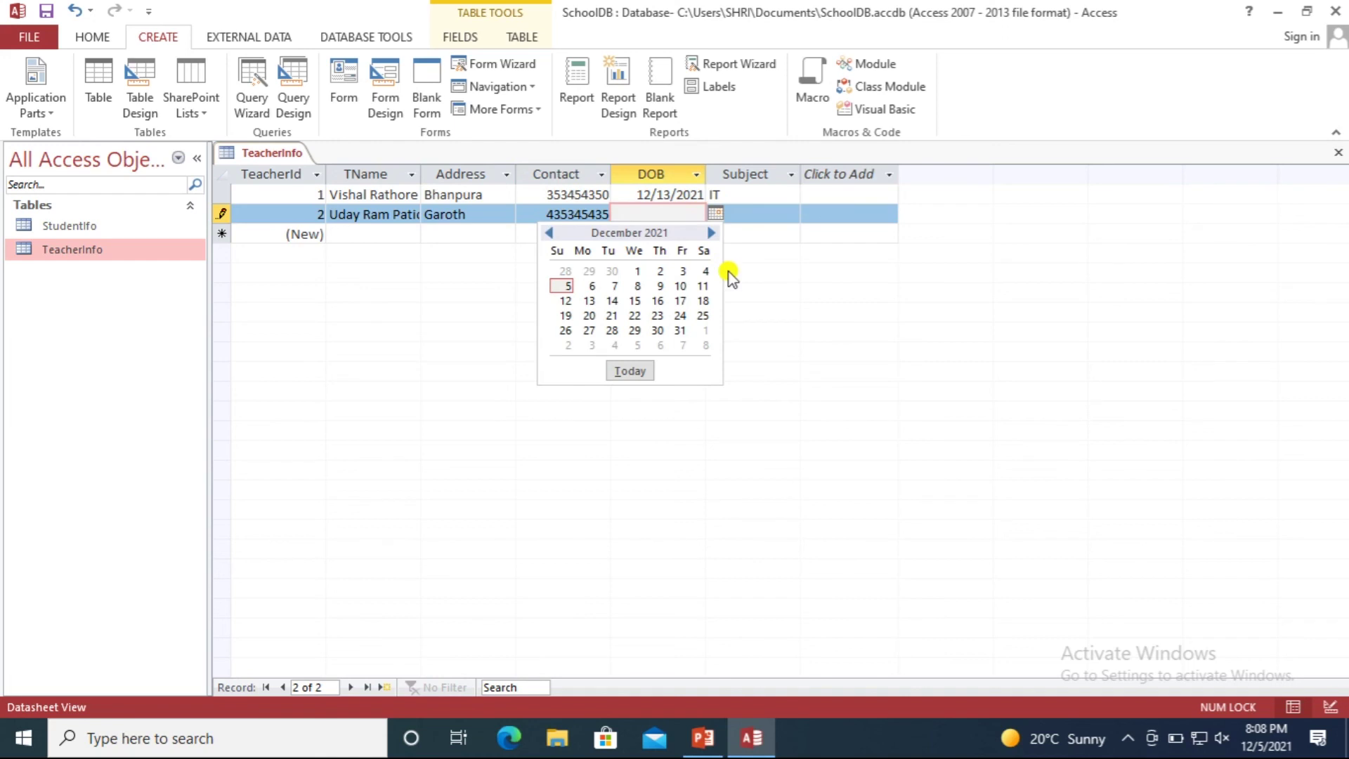
left_click(702, 314)
left_click(734, 210)
type("Maths")
left_click(741, 234)
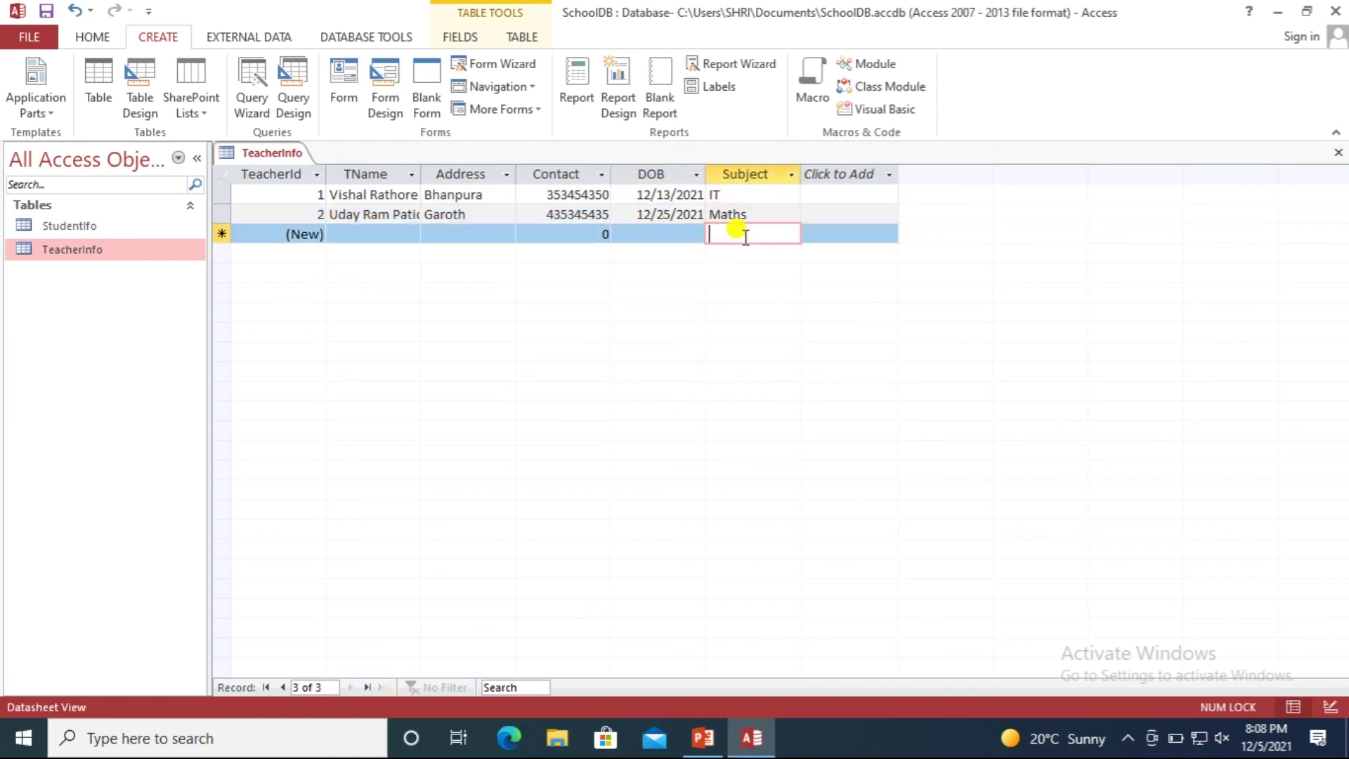
left_click(355, 232)
left_click(443, 235)
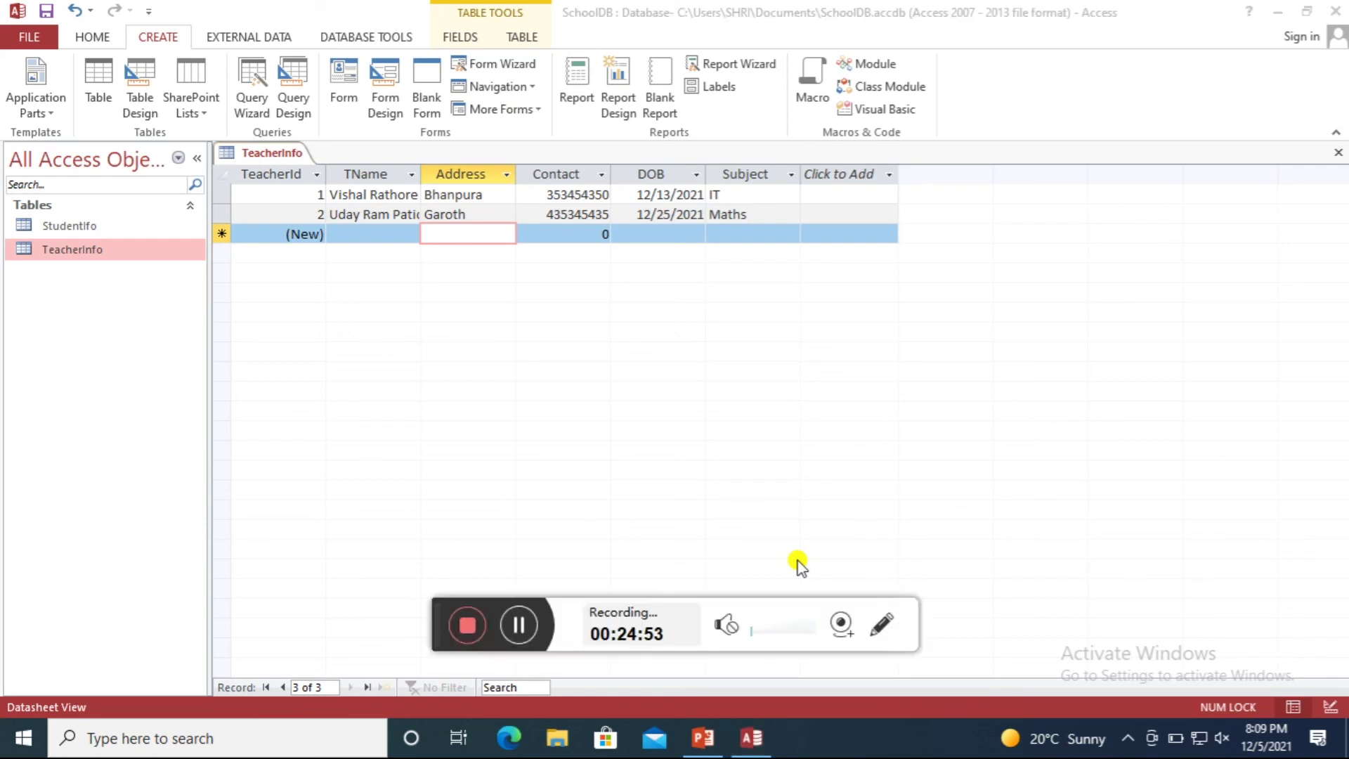
left_click(470, 628)
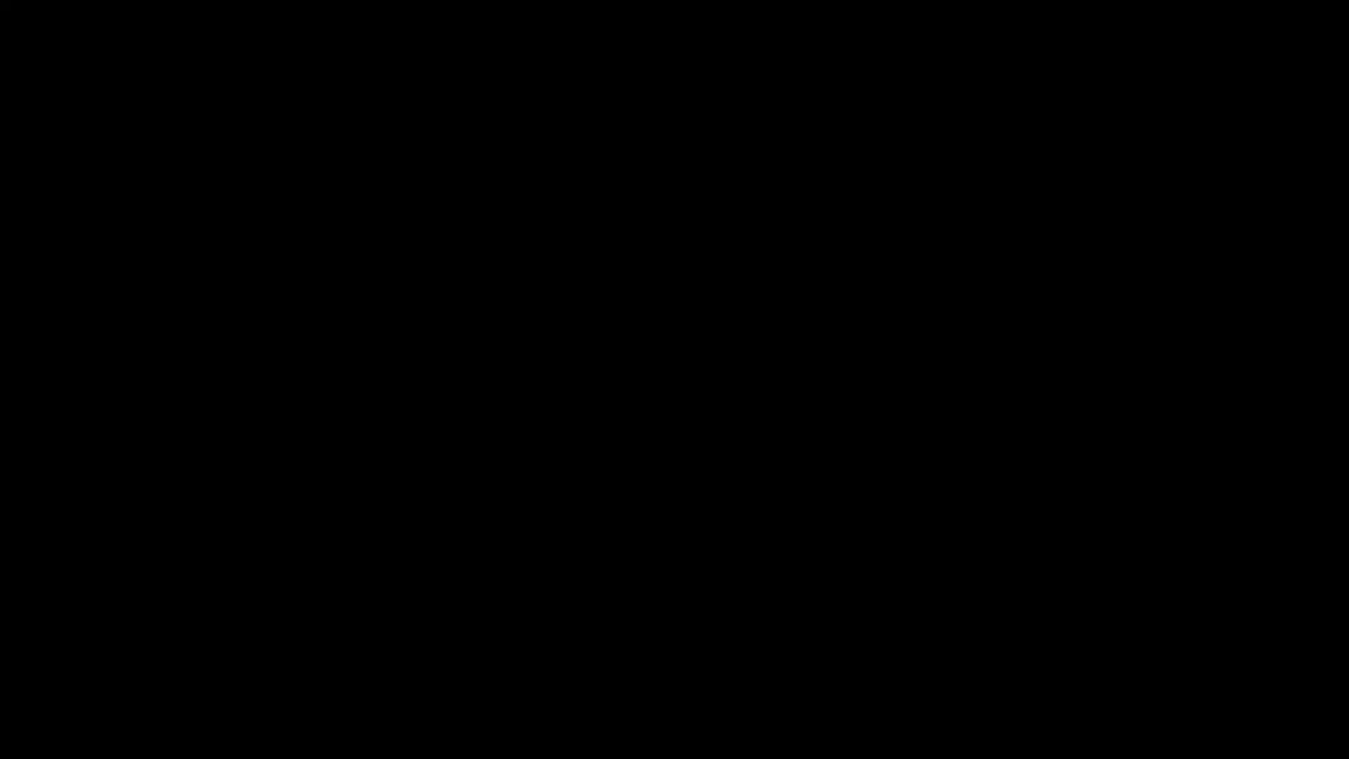